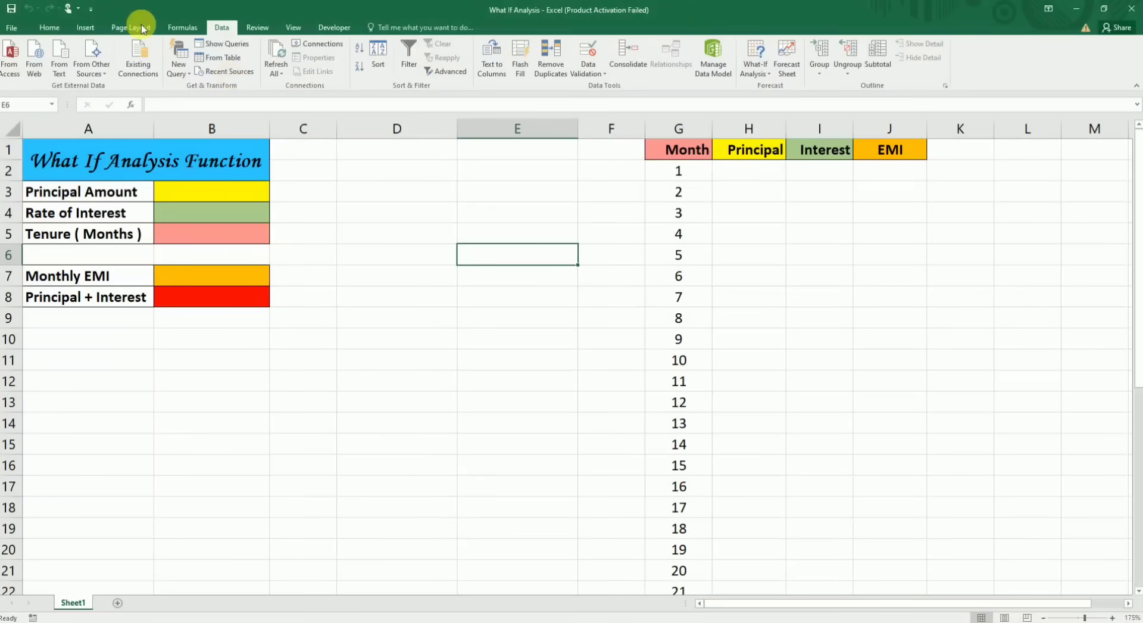
- Select cell D8 and bring up the Scenario Manager from What-If Analysis
{"action": "scroll", "coordinate": [226, 27], "scroll_direction": "up", "scroll_amount": 4}
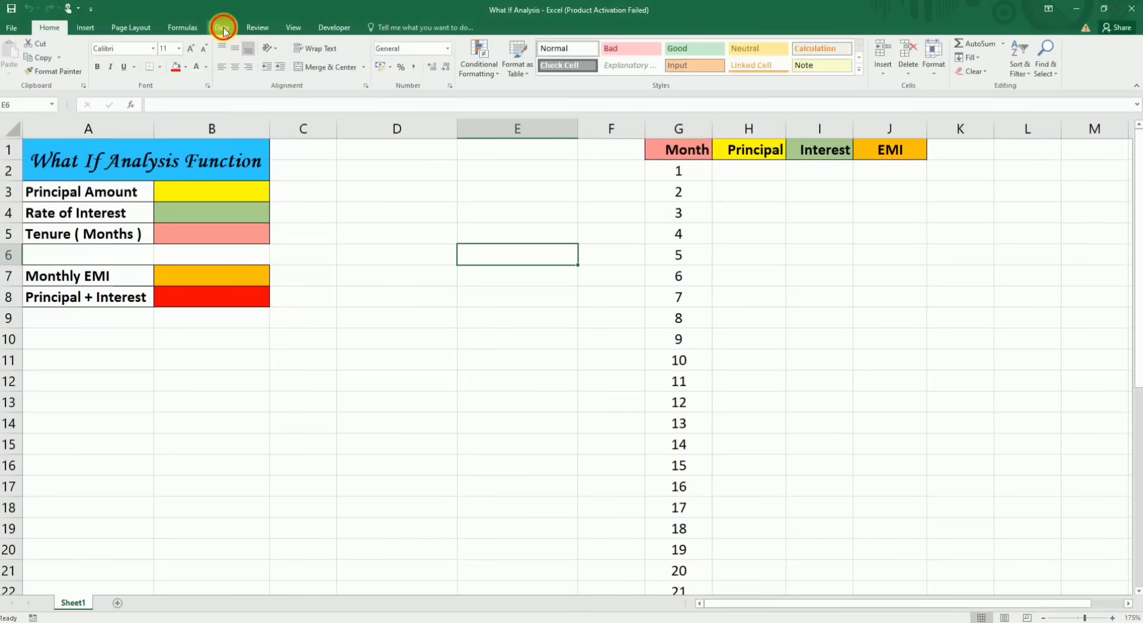
{"action": "scroll", "coordinate": [407, 92], "scroll_direction": "down", "scroll_amount": 4}
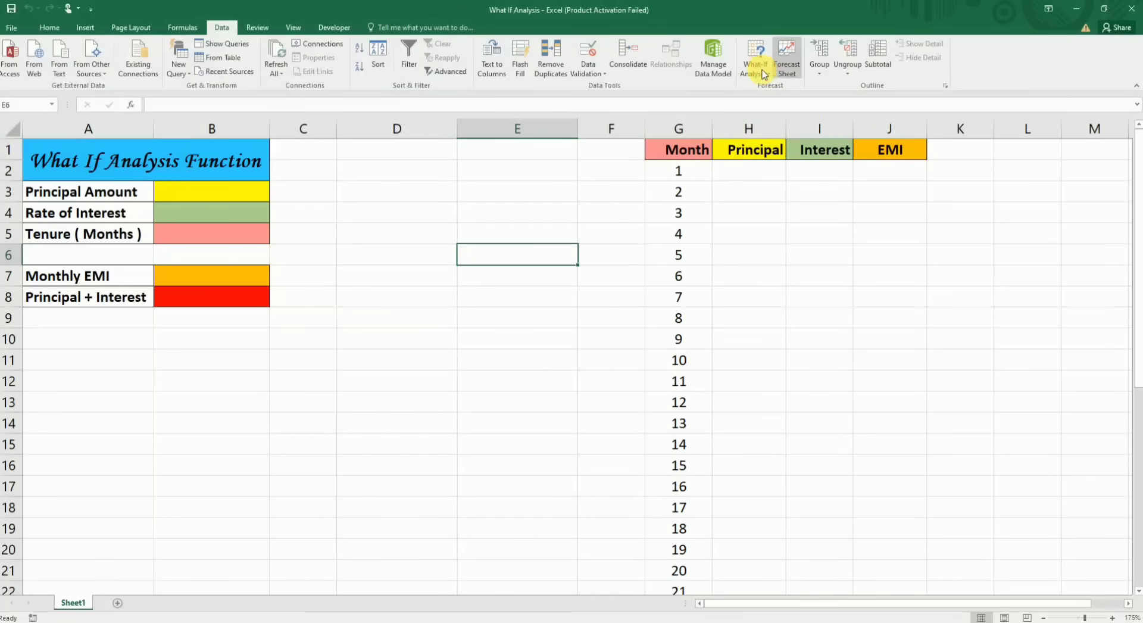
{"action": "left_click", "coordinate": [749, 71]}
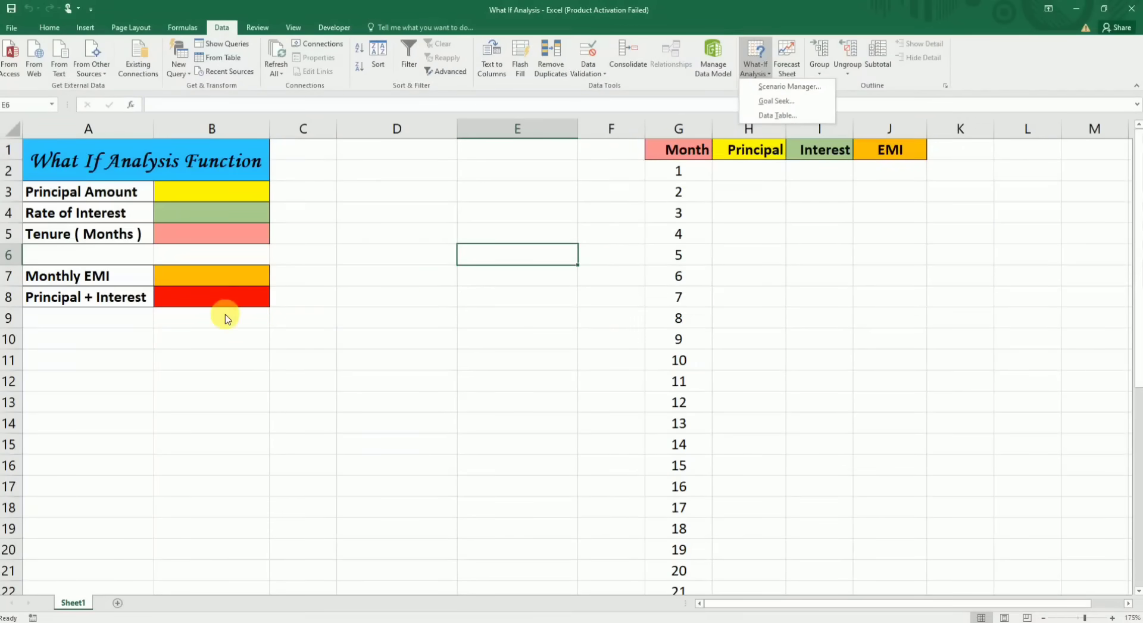
{"action": "left_click", "coordinate": [115, 345]}
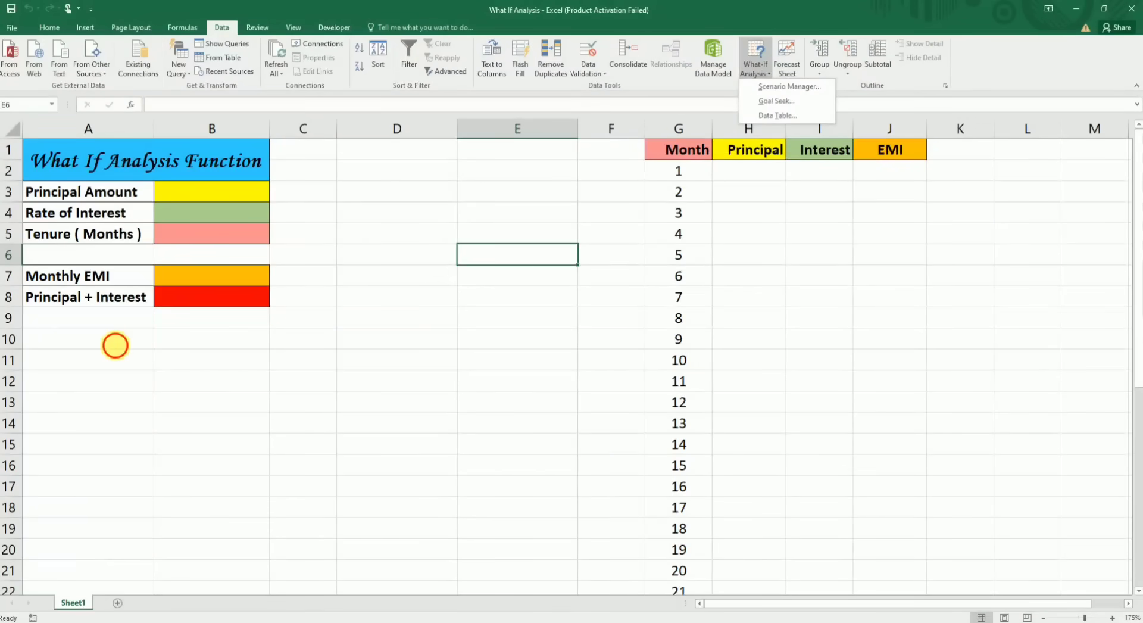
{"action": "left_click", "coordinate": [755, 65]}
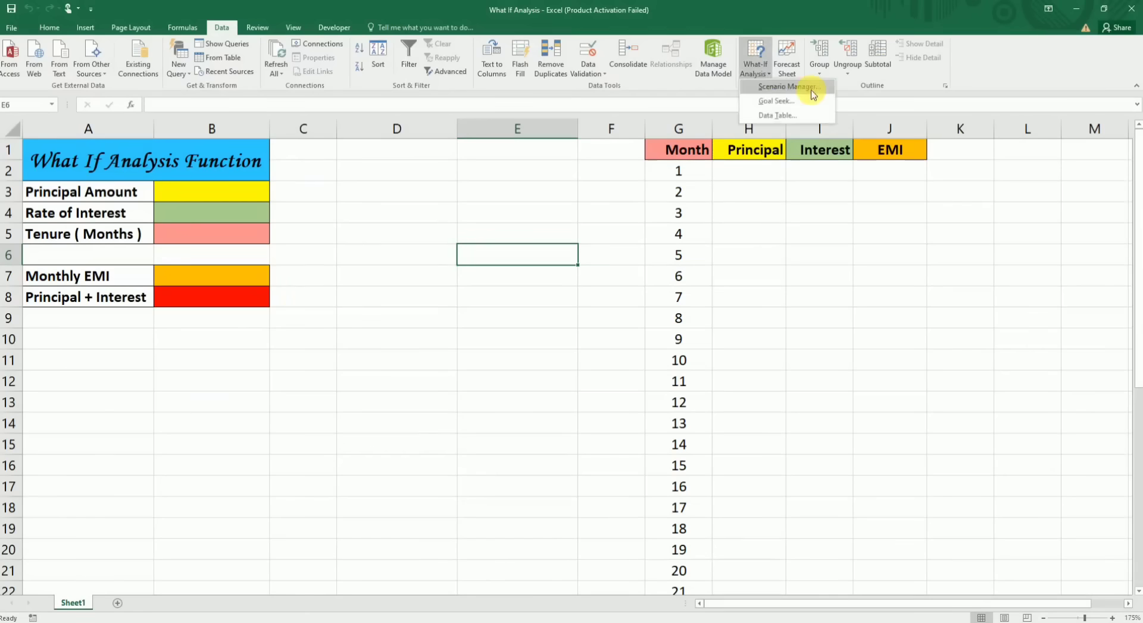
{"action": "left_click", "coordinate": [247, 342]}
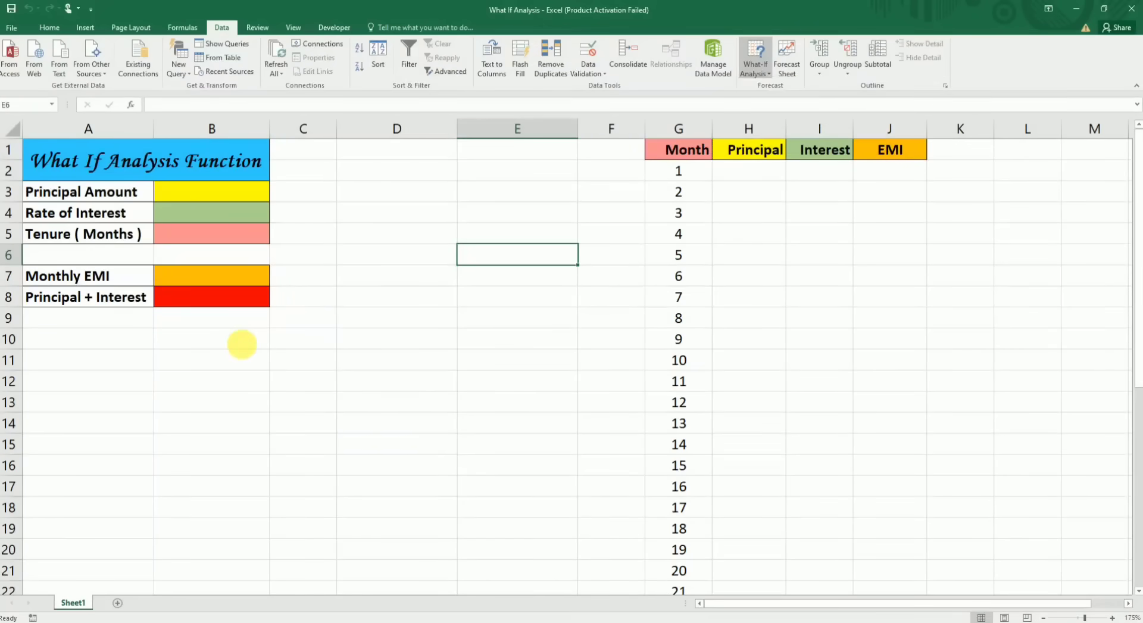
{"action": "left_click", "coordinate": [349, 298]}
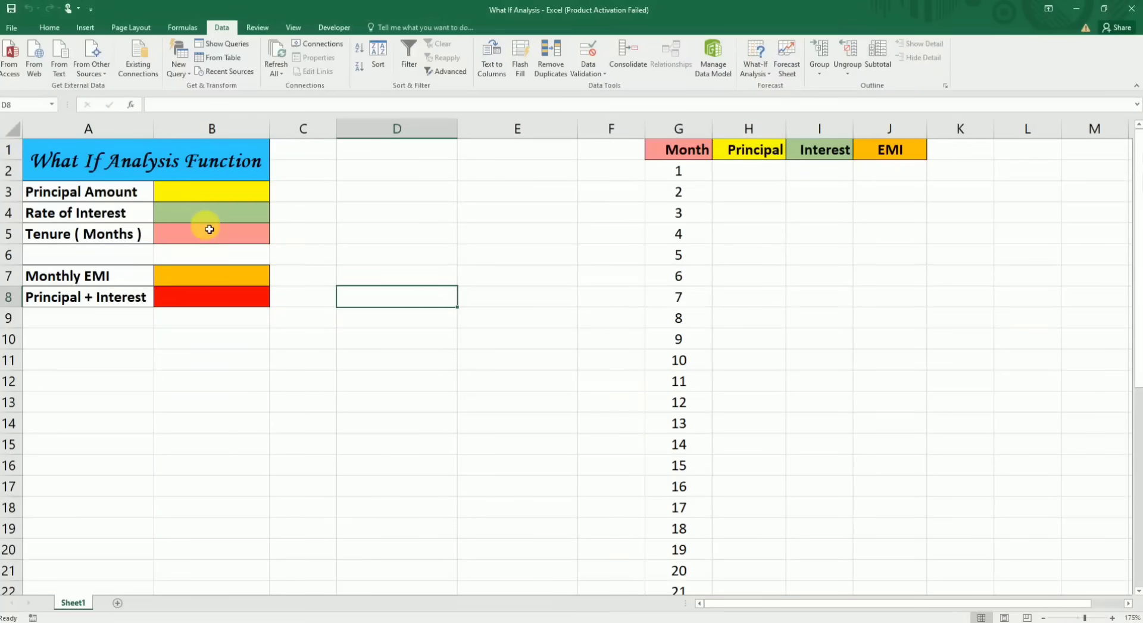
{"action": "left_click", "coordinate": [753, 65]}
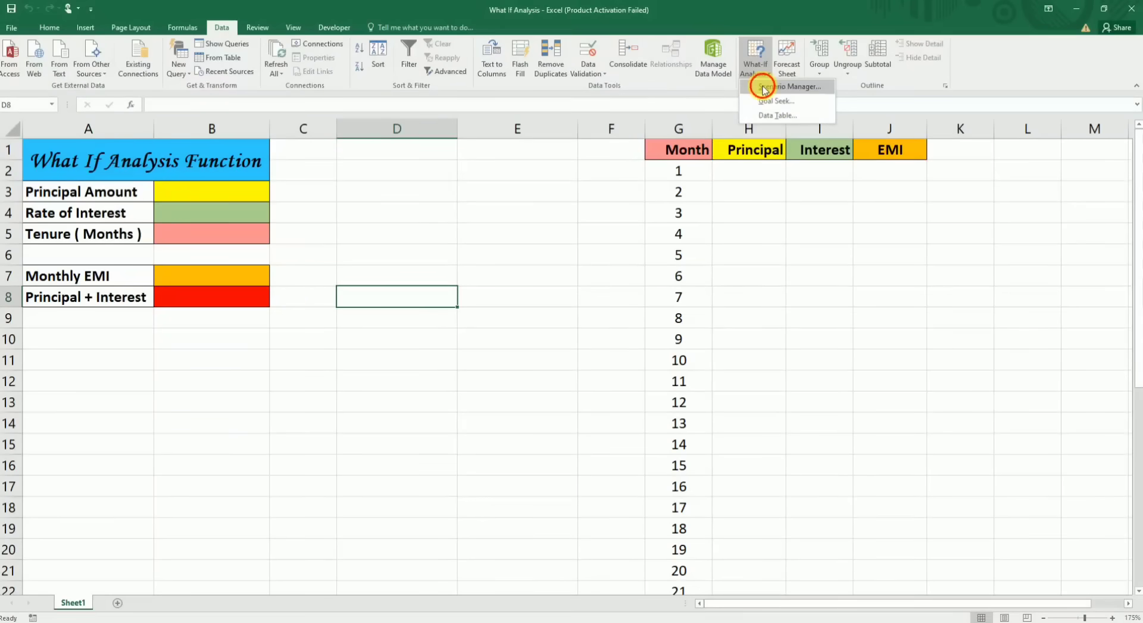
{"action": "left_click", "coordinate": [764, 88]}
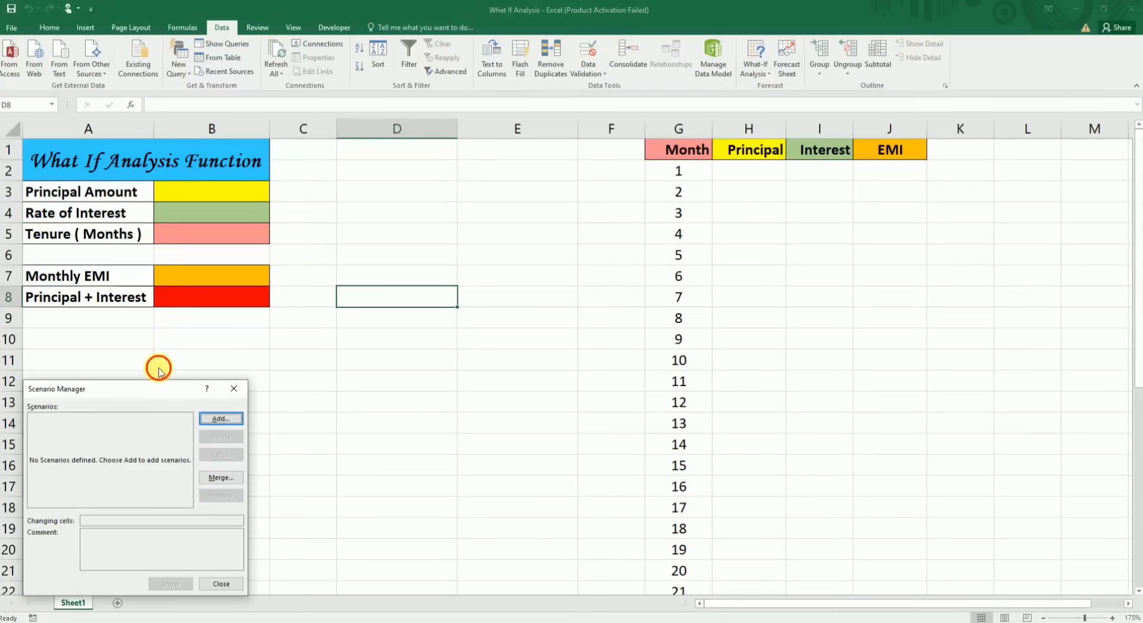
{"action": "left_click_drag", "start_coordinate": [124, 388], "coordinate": [208, 326]}
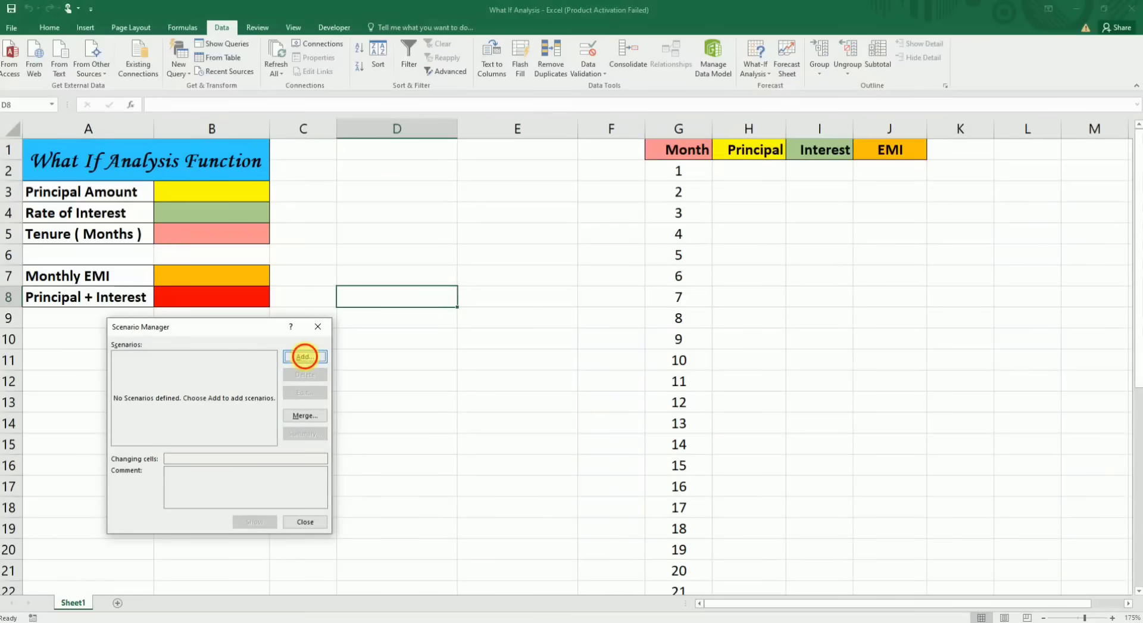
- Add a scenario named 50000 changing B3:B5, commented 'Principal 50000'
{"action": "left_click", "coordinate": [305, 356]}
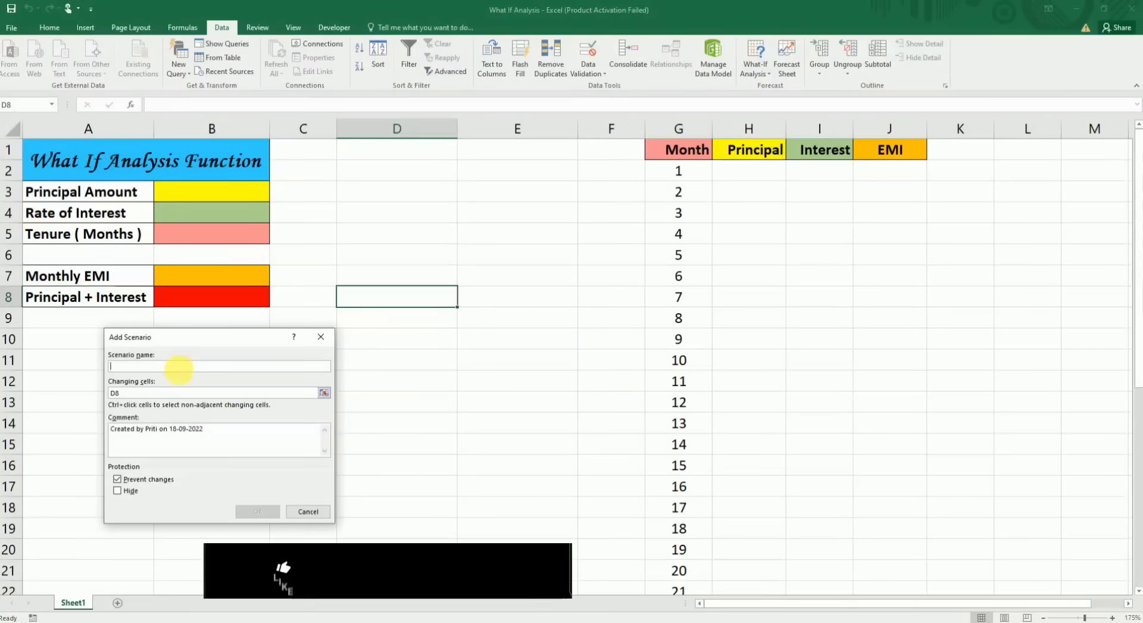
{"action": "left_click", "coordinate": [178, 366]}
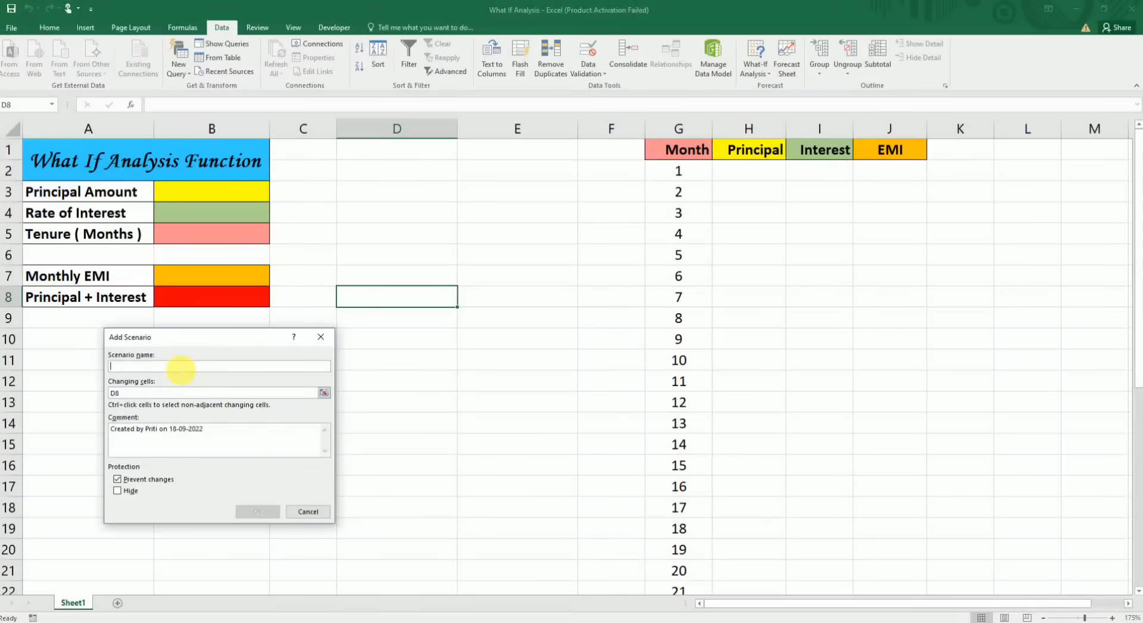
{"action": "type", "text": "50000"}
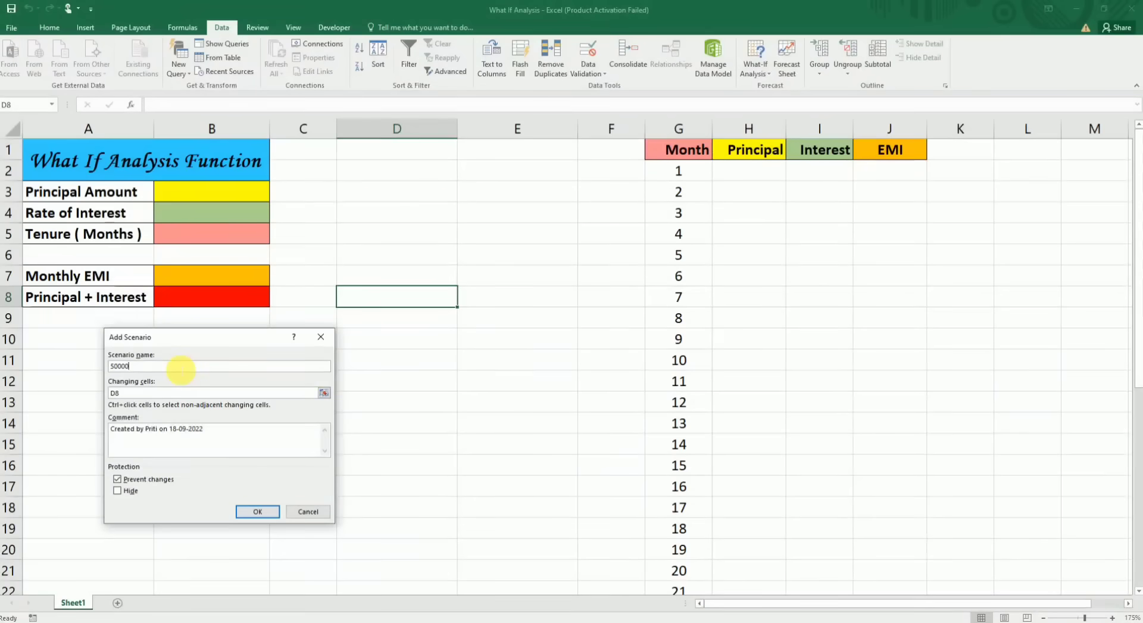
{"action": "left_click", "coordinate": [211, 394]}
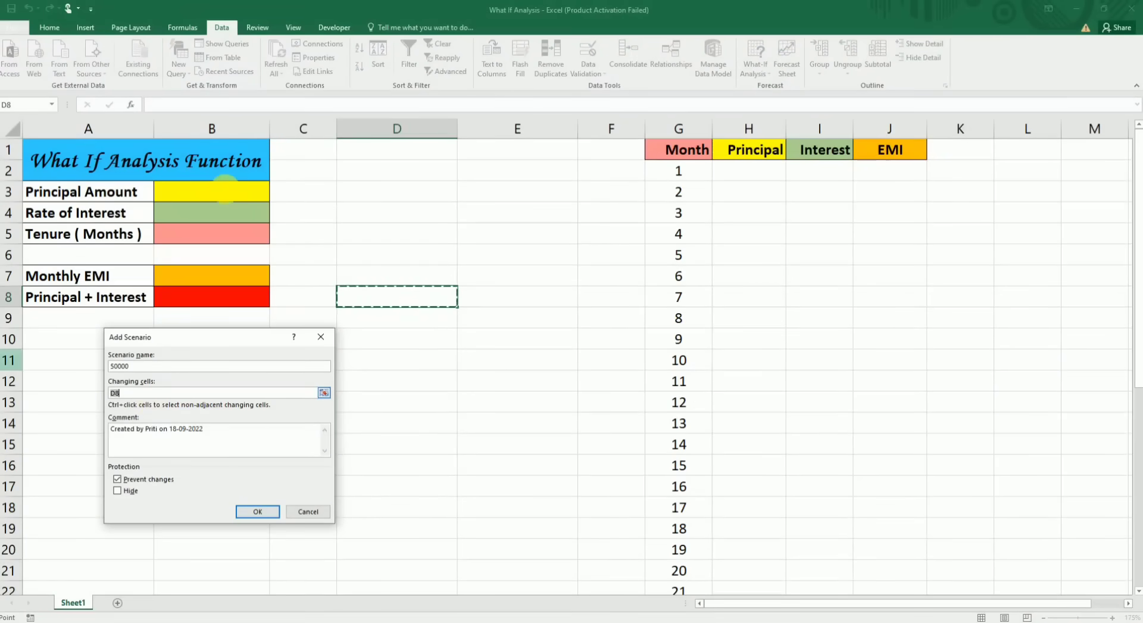
{"action": "left_click", "coordinate": [199, 197]}
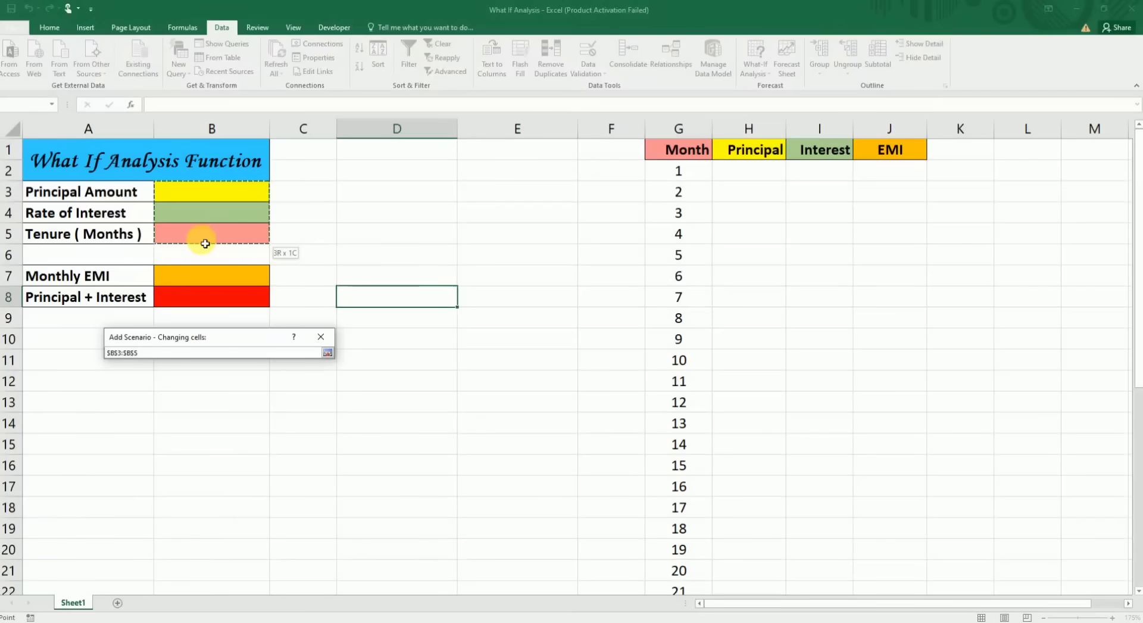
{"action": "left_click_drag", "start_coordinate": [204, 235], "coordinate": [198, 240]}
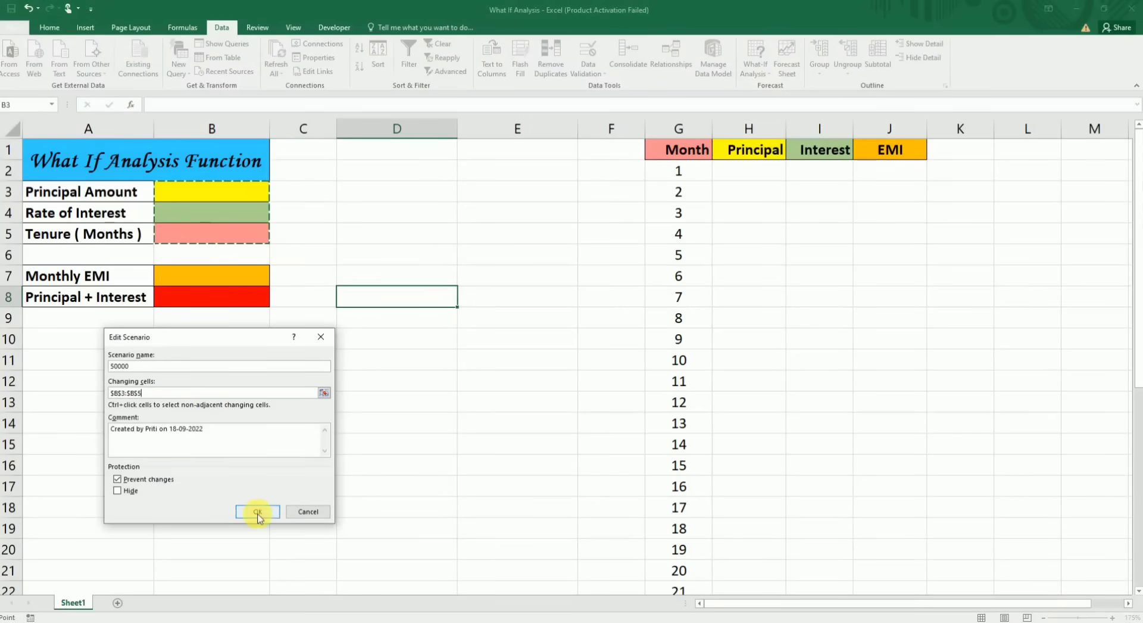
{"action": "left_click_drag", "start_coordinate": [208, 431], "coordinate": [111, 430]}
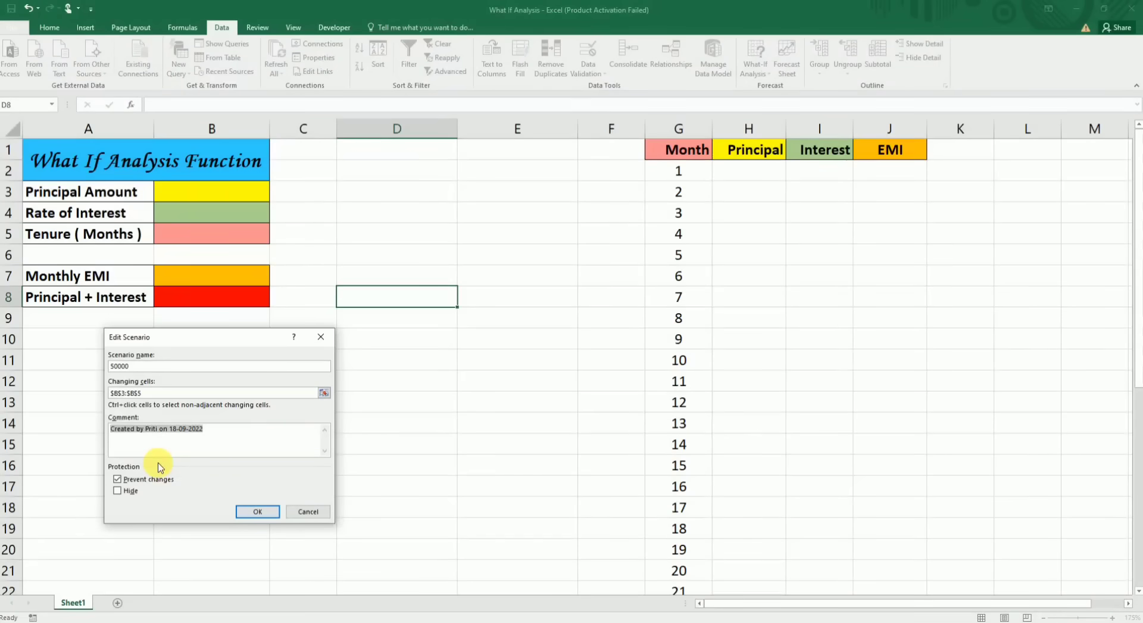
{"action": "type", "text": "Principal 50000"}
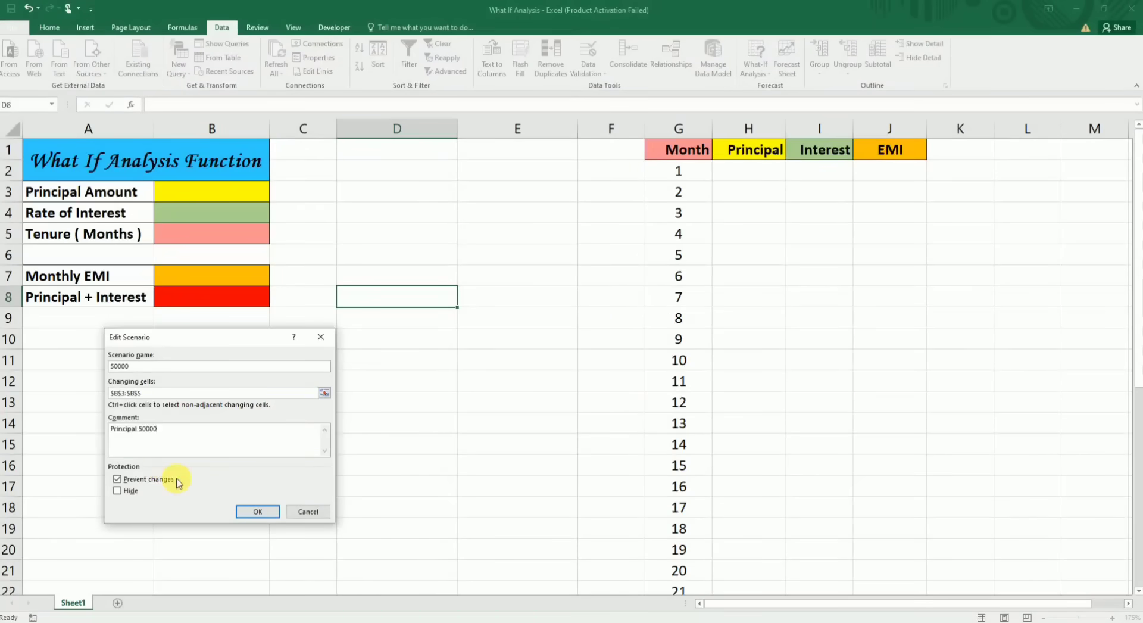
- Enter the scenario values: principal 50000, rate 10.95% and 12 months
{"action": "left_click", "coordinate": [253, 512]}
{"action": "type", "text": "500"}
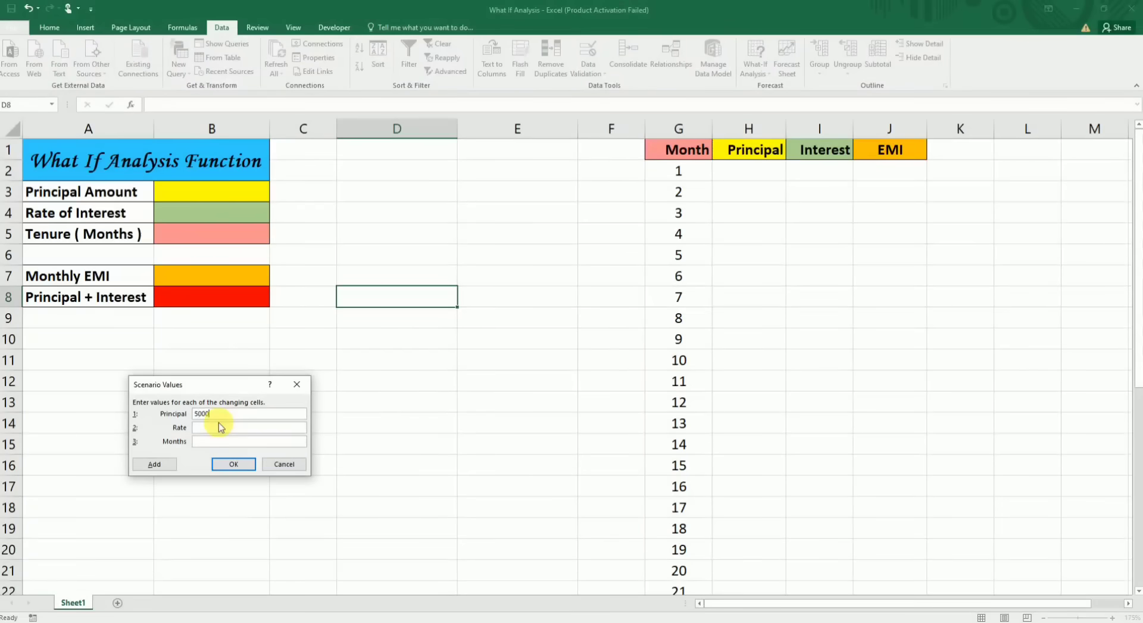
{"action": "type", "text": "0.95"}
{"action": "type", "text": "%"}
{"action": "key", "text": "Tab"}
{"action": "type", "text": "12"}
- Add scenario 75000 on B3:B5 commented 'Principal 75000', with principal 75000, 10.95%, 12 months
{"action": "left_click", "coordinate": [154, 464]}
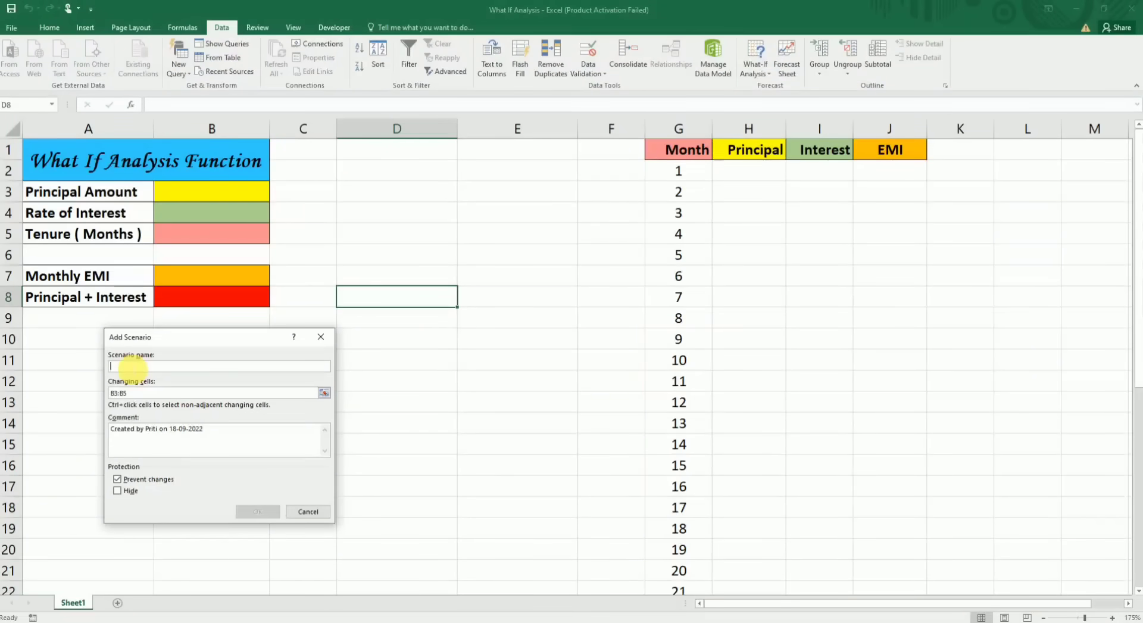
{"action": "type", "text": "75000"}
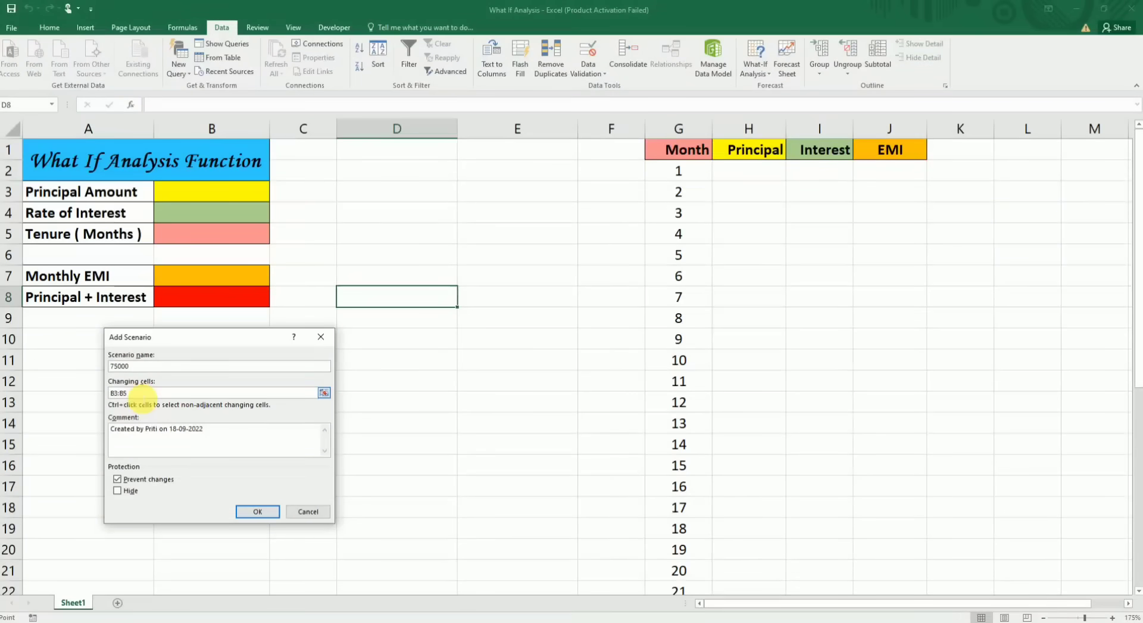
{"action": "left_click", "coordinate": [134, 393]}
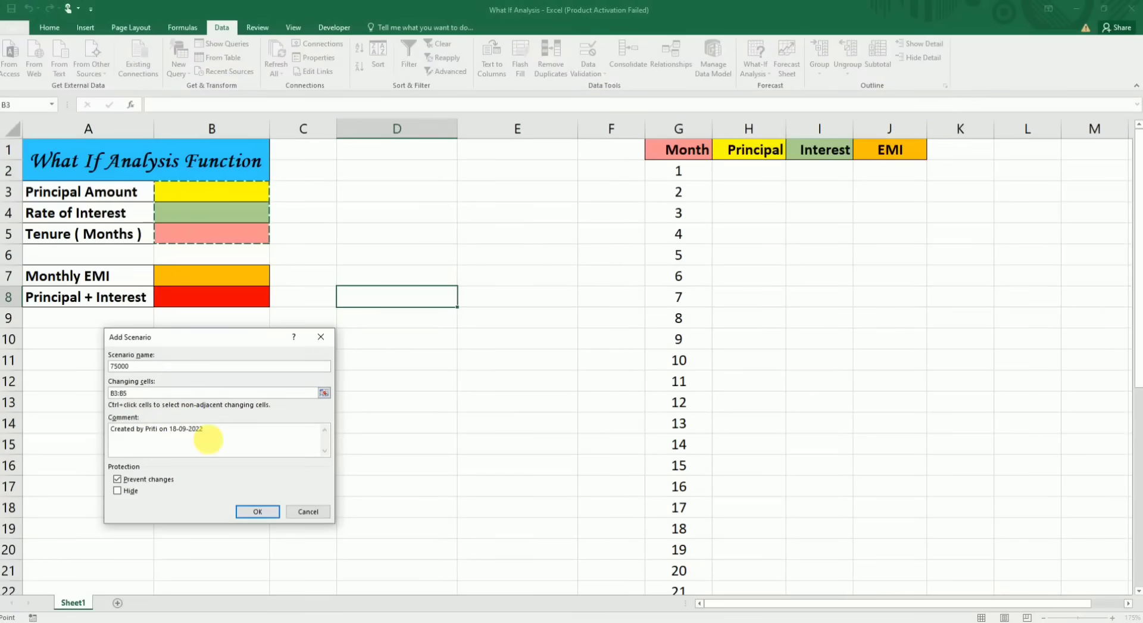
{"action": "left_click", "coordinate": [214, 434]}
{"action": "left_click", "coordinate": [159, 433]}
{"action": "left_click_drag", "start_coordinate": [159, 433], "coordinate": [110, 430]}
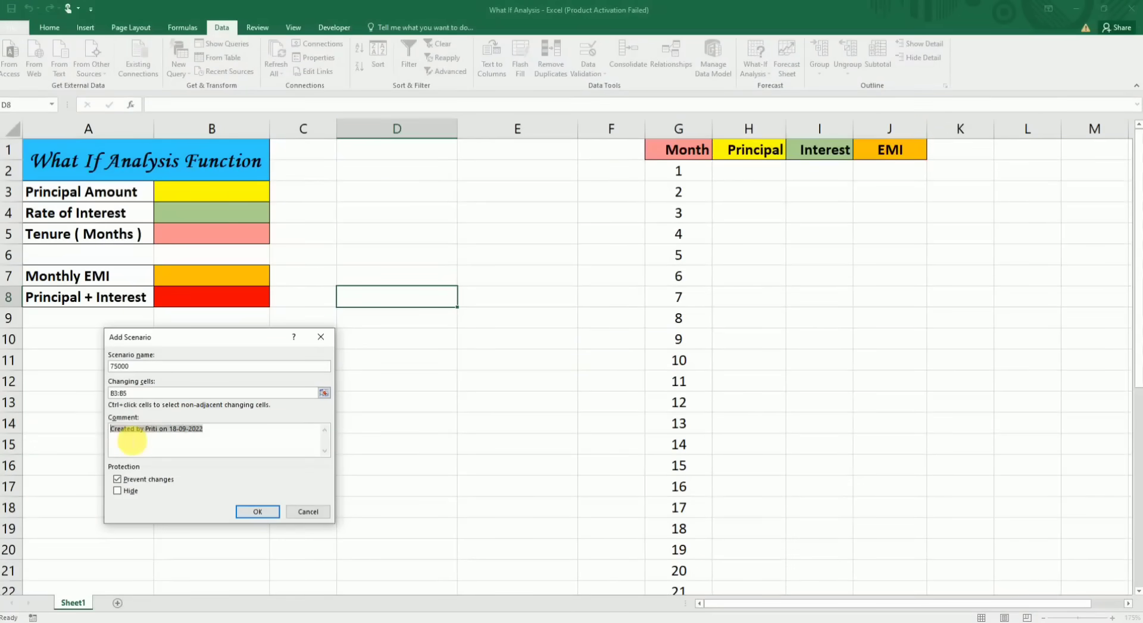
{"action": "type", "text": "Principal 75000"}
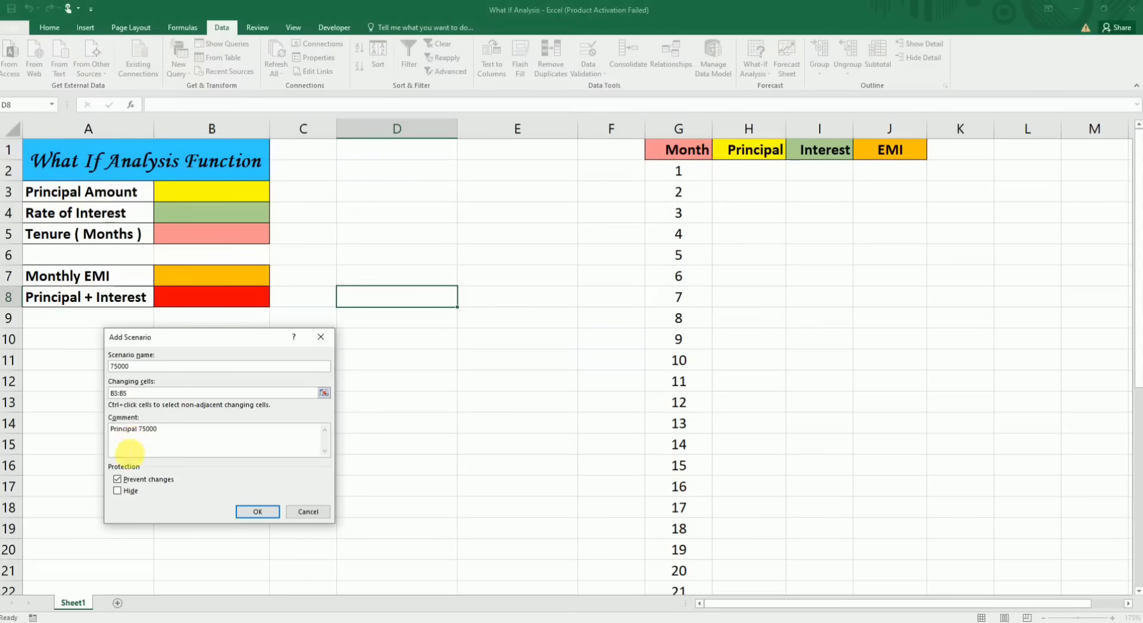
{"action": "left_click", "coordinate": [266, 511]}
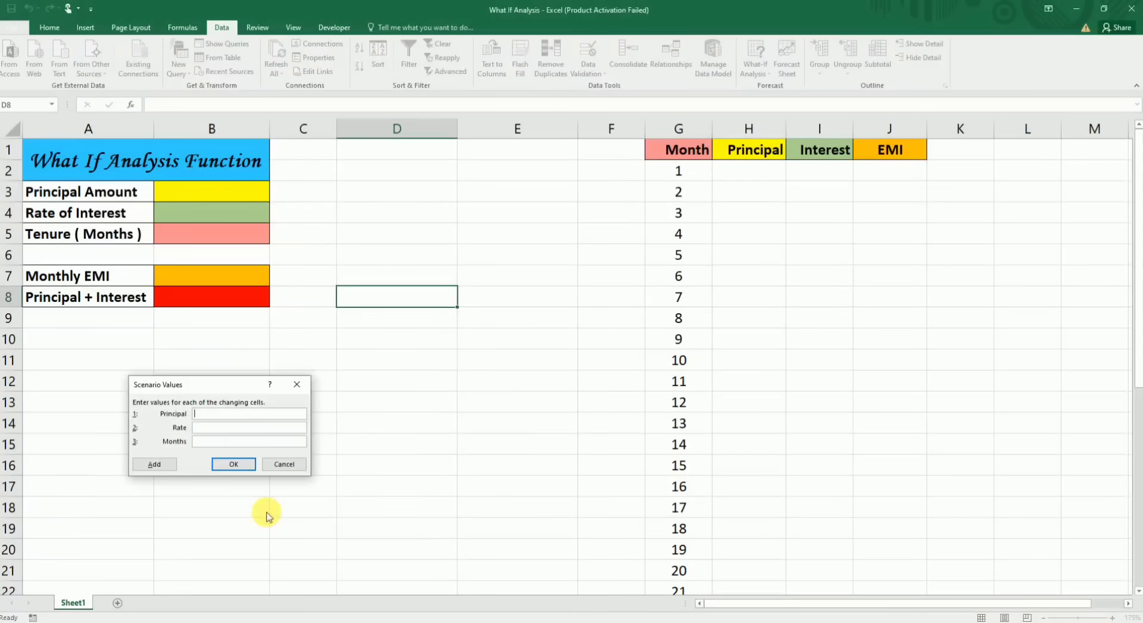
{"action": "type", "text": "750"}
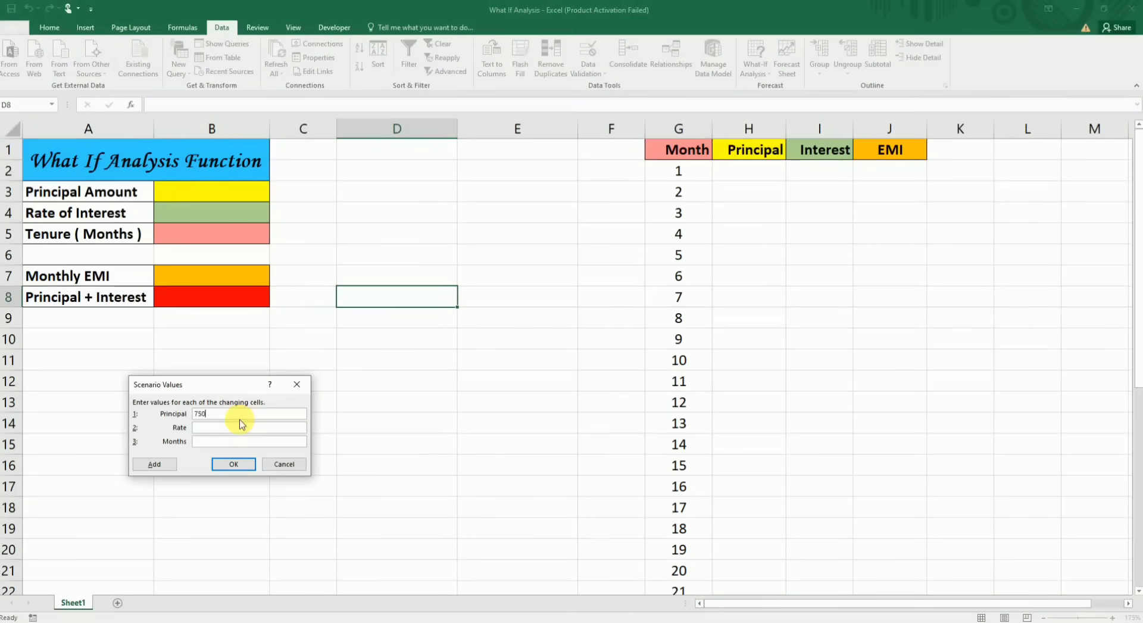
{"action": "type", "text": "000"}
{"action": "type", "text": "10."}
{"action": "type", "text": "5"}
{"action": "type", "text": "2"}
- Add scenario 100000 on B3:B5 commented 'Principal 100000', entering principal 100000 and 10.95%
{"action": "left_click", "coordinate": [150, 465]}
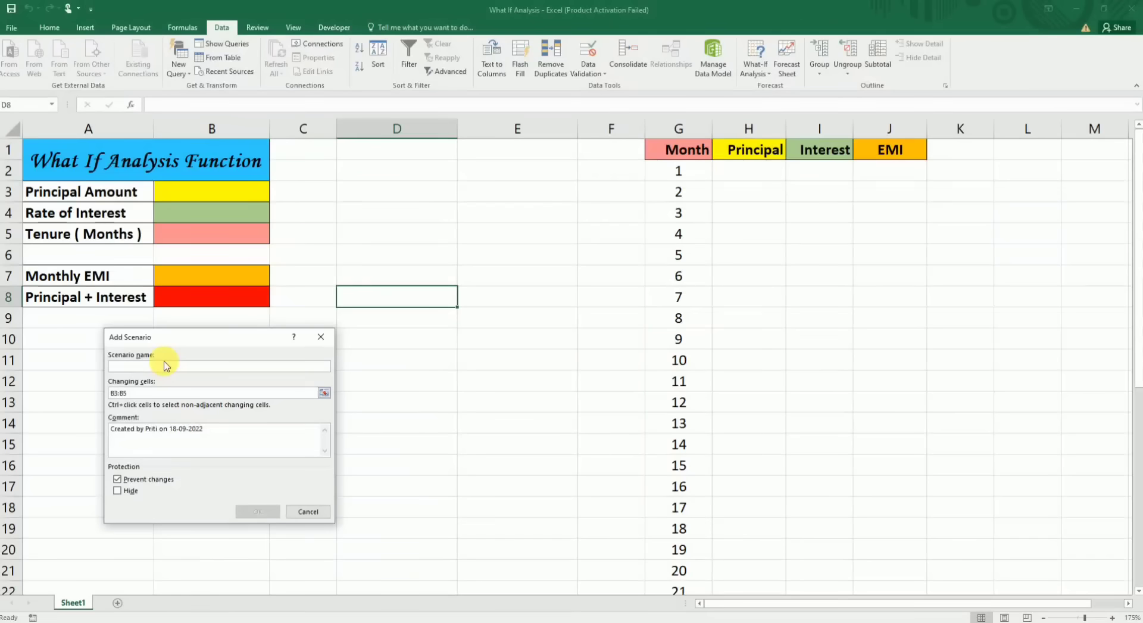
{"action": "type", "text": "100000"}
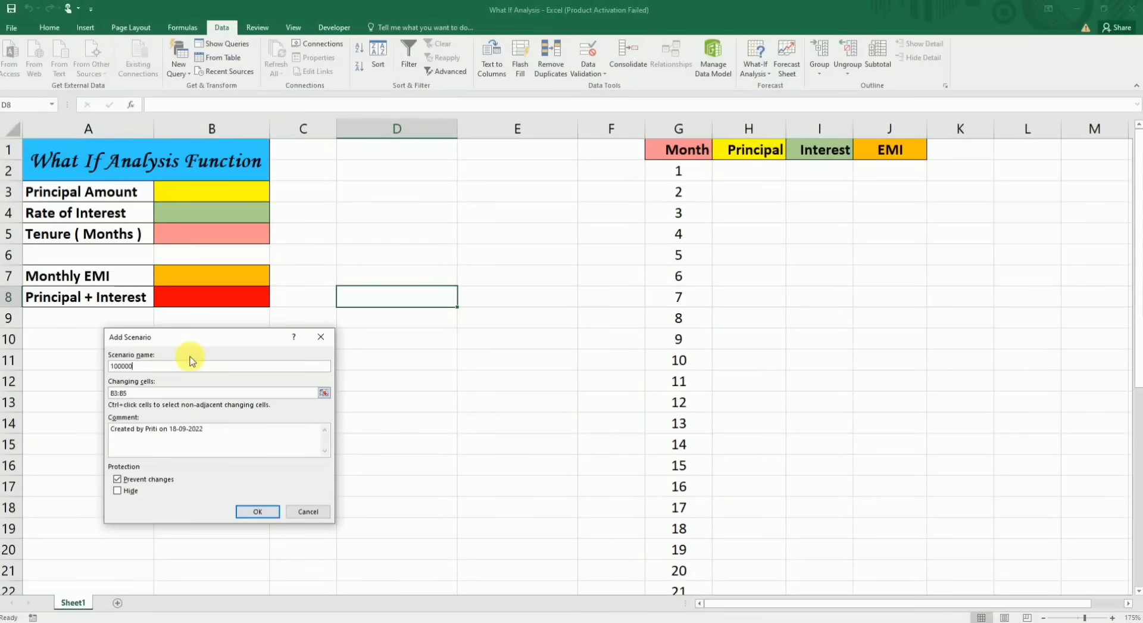
{"action": "key", "text": "Tab"}
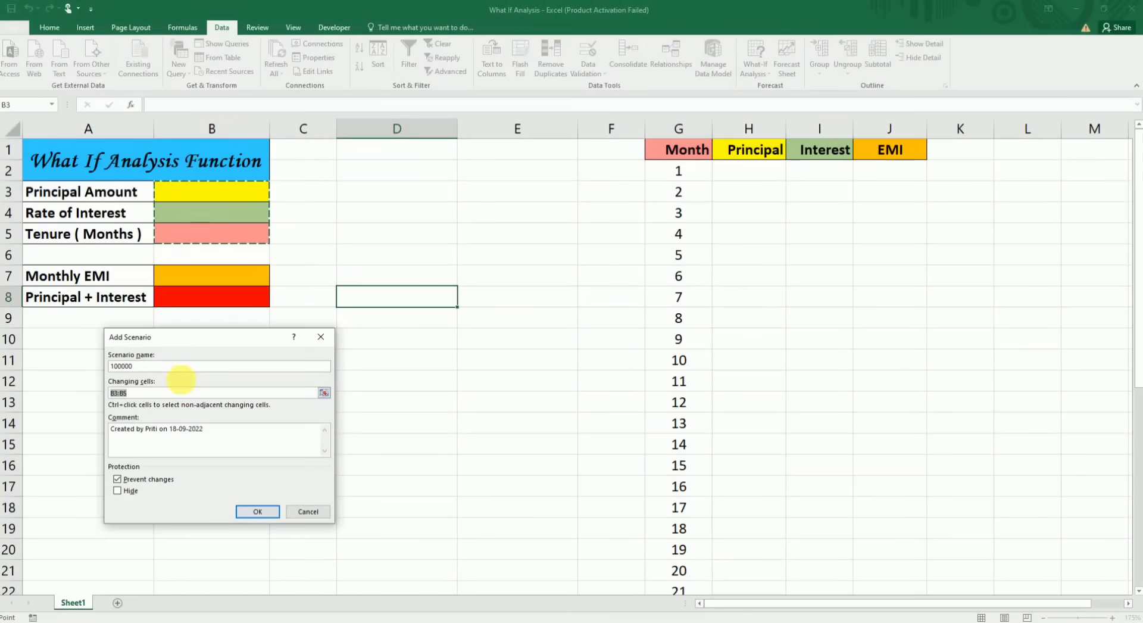
{"action": "left_click_drag", "start_coordinate": [223, 428], "coordinate": [121, 432]}
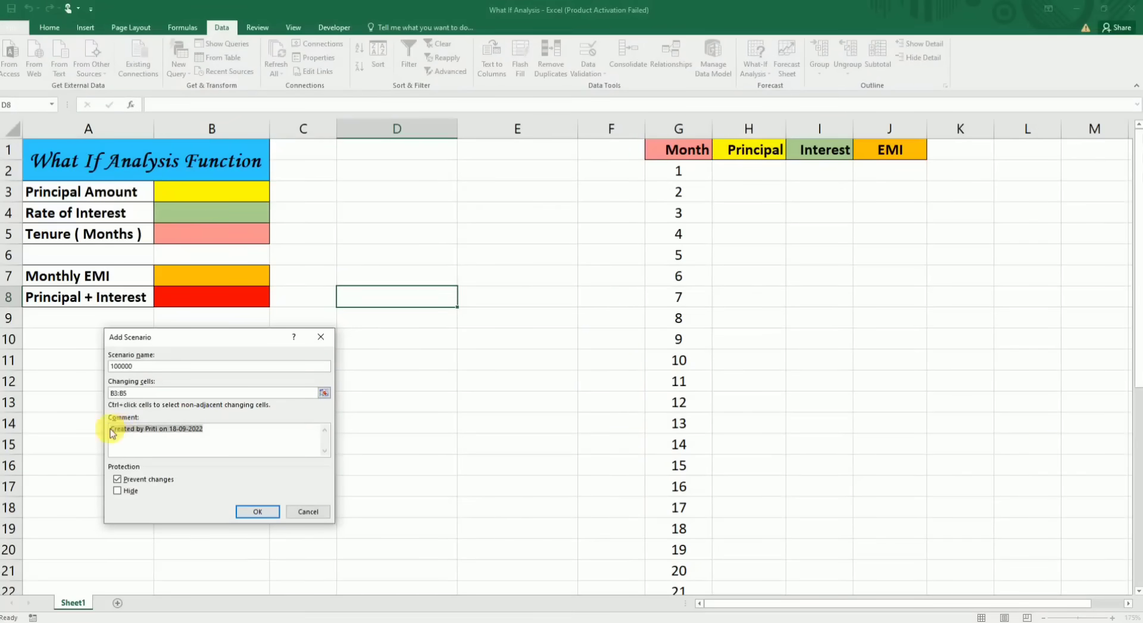
{"action": "key", "text": "Delete"}
{"action": "type", "text": "Princ"}
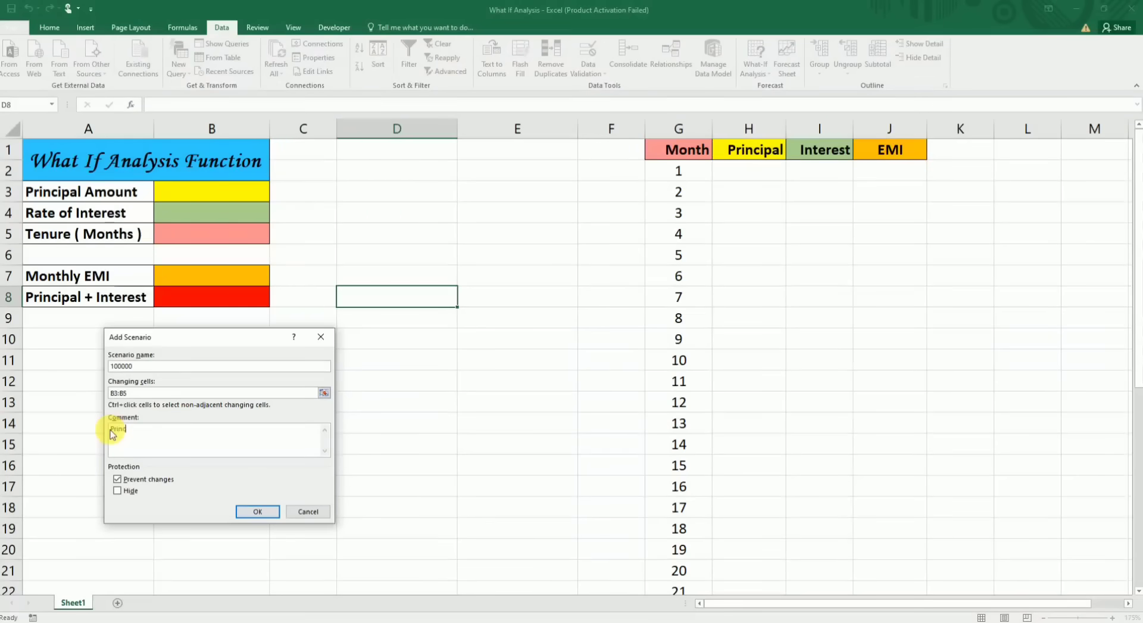
{"action": "type", "text": "pal 100000"}
{"action": "left_click", "coordinate": [259, 511]}
{"action": "type", "text": "1"}
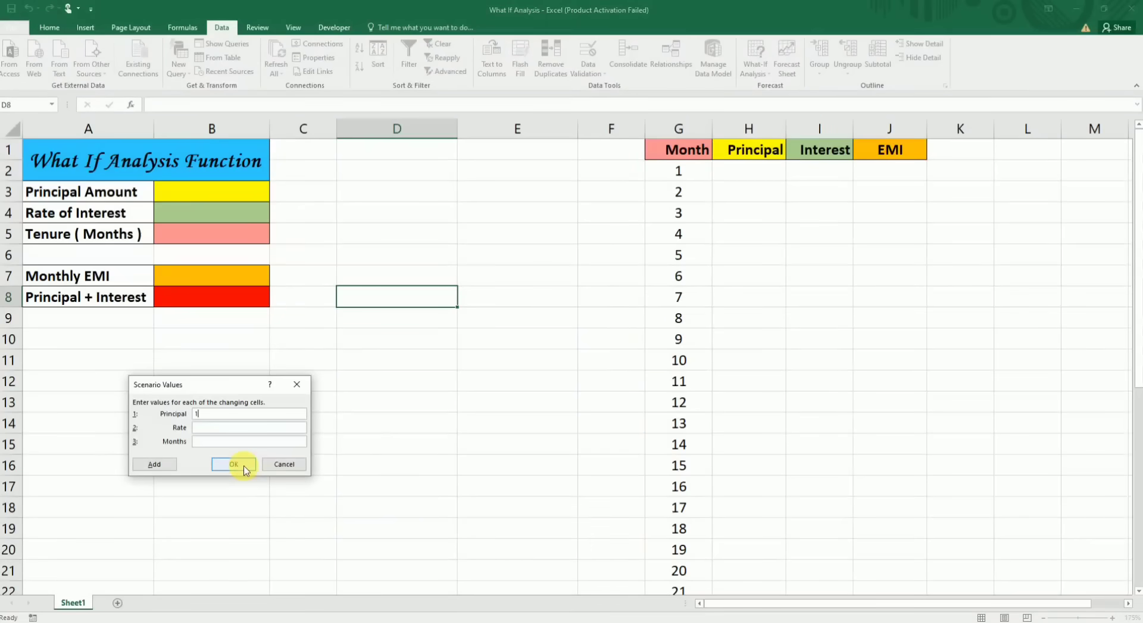
{"action": "type", "text": "0000"}
{"action": "type", "text": "0.95"}
{"action": "key", "text": "BackSpace"}
- Save the 100000 scenario values and review the three saved scenarios' details
{"action": "left_click", "coordinate": [244, 468]}
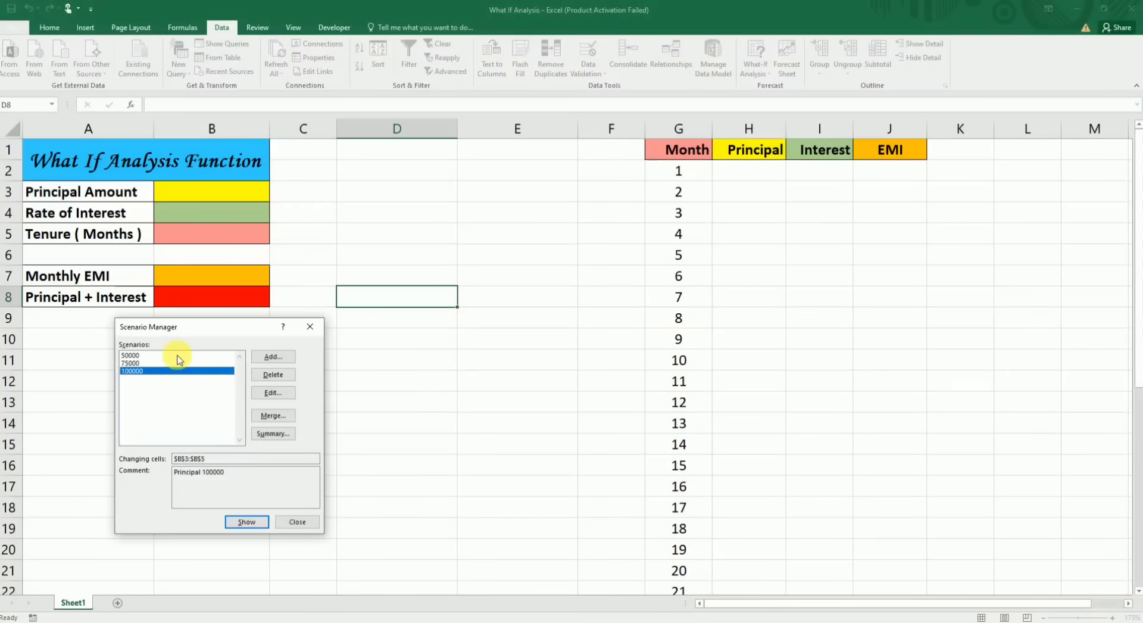
{"action": "left_click", "coordinate": [132, 355]}
{"action": "left_click", "coordinate": [134, 363]}
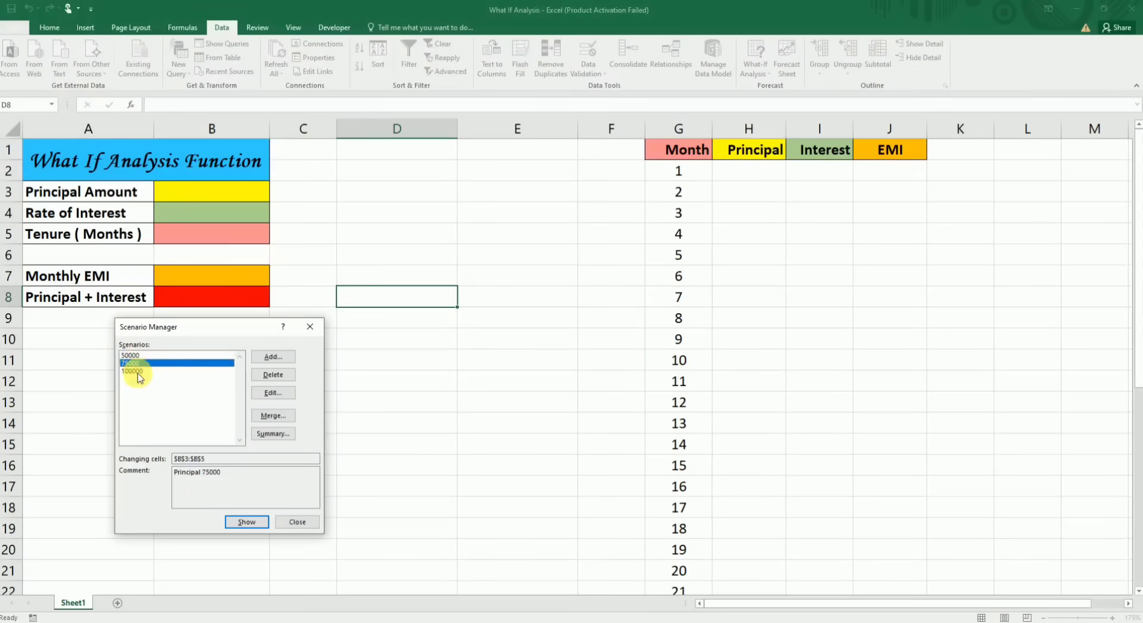
{"action": "left_click", "coordinate": [137, 372]}
{"action": "left_click", "coordinate": [140, 355]}
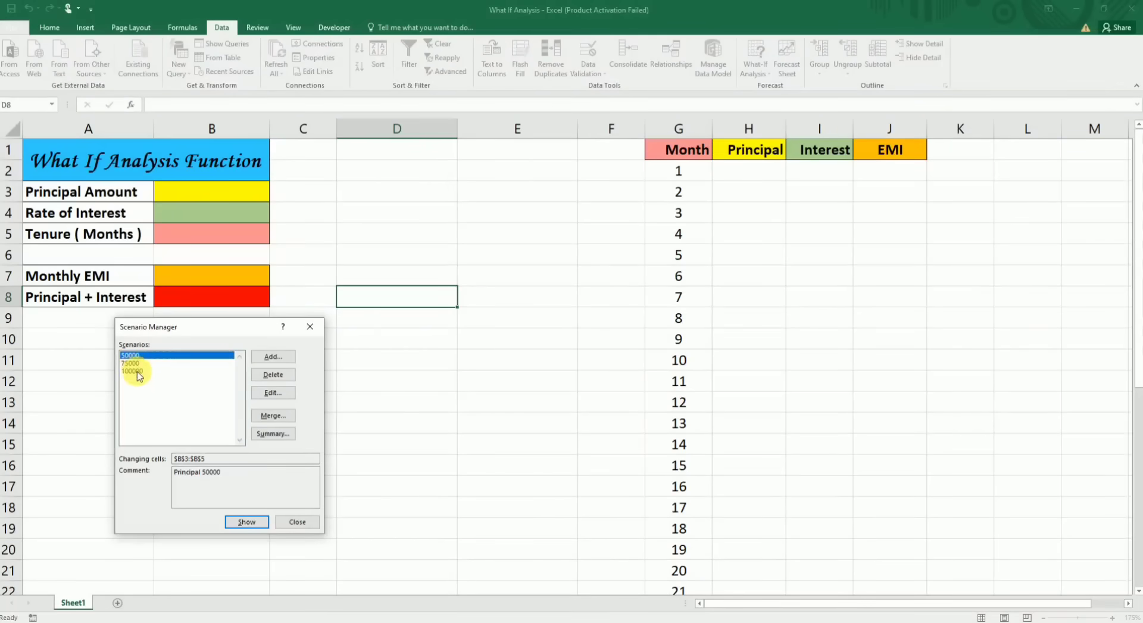
{"action": "left_click", "coordinate": [136, 370]}
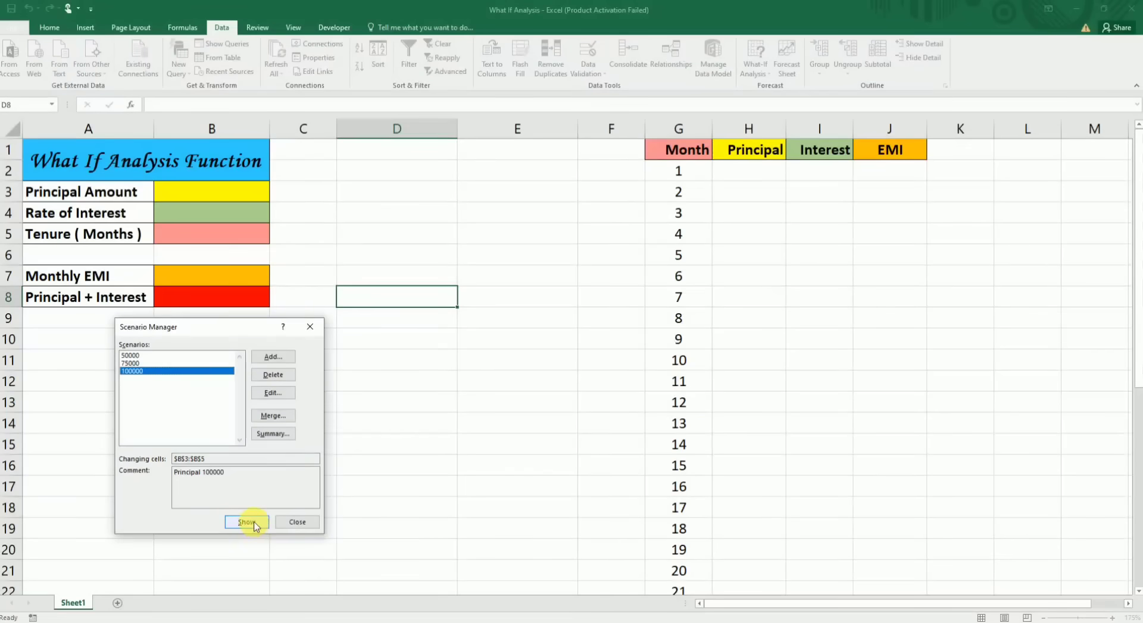
- Show the 50000 scenario so the sheet gives an EMI of ₹4,418
{"action": "left_click", "coordinate": [144, 358]}
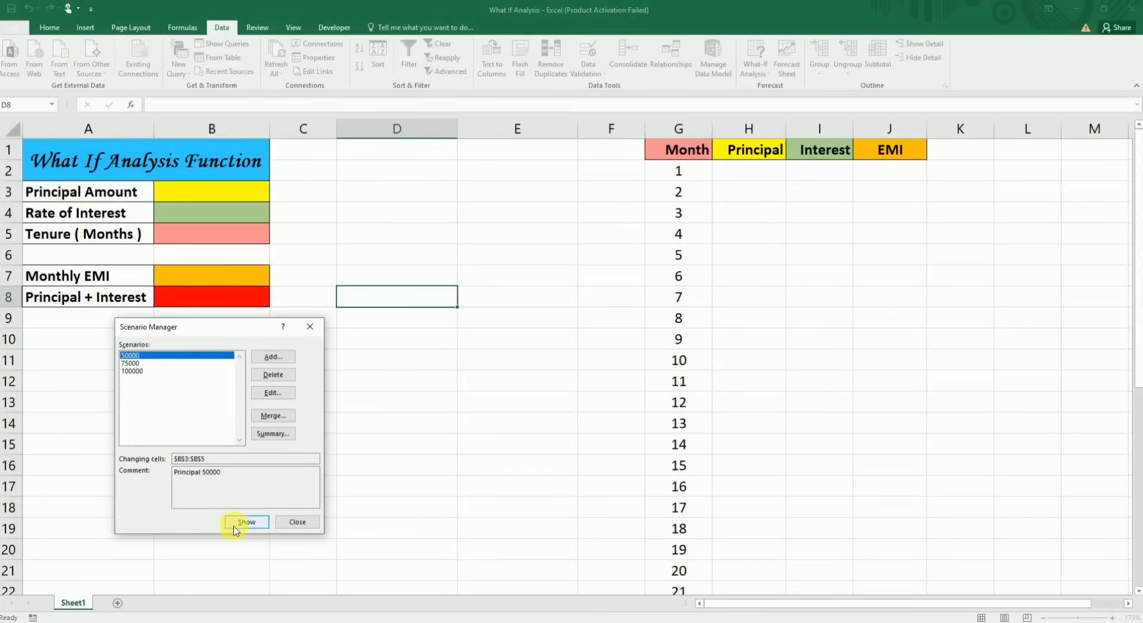
{"action": "left_click", "coordinate": [241, 523]}
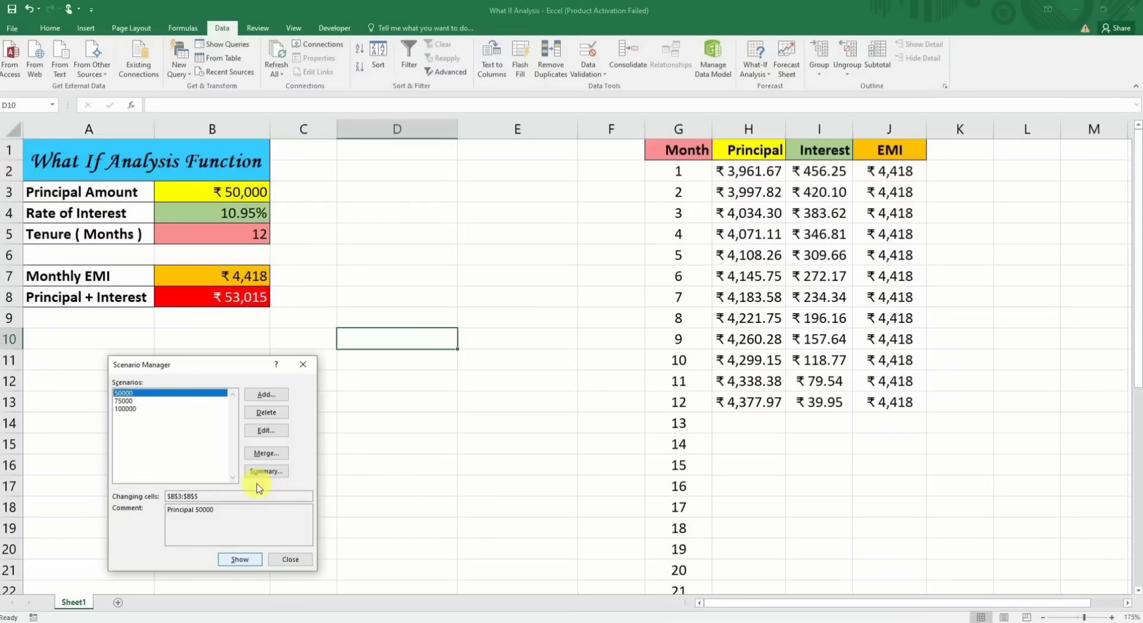
{"action": "key", "text": "Escape"}
- Reopen the Scenario Manager and reapply the 50000 scenario
{"action": "left_click", "coordinate": [754, 64]}
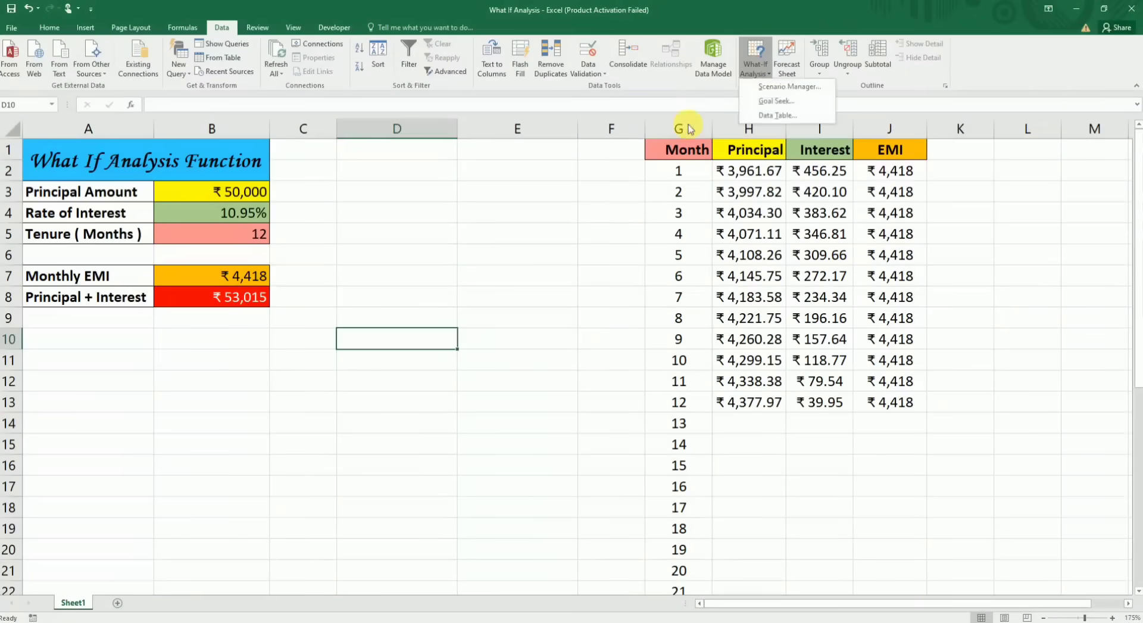
{"action": "left_click", "coordinate": [776, 90]}
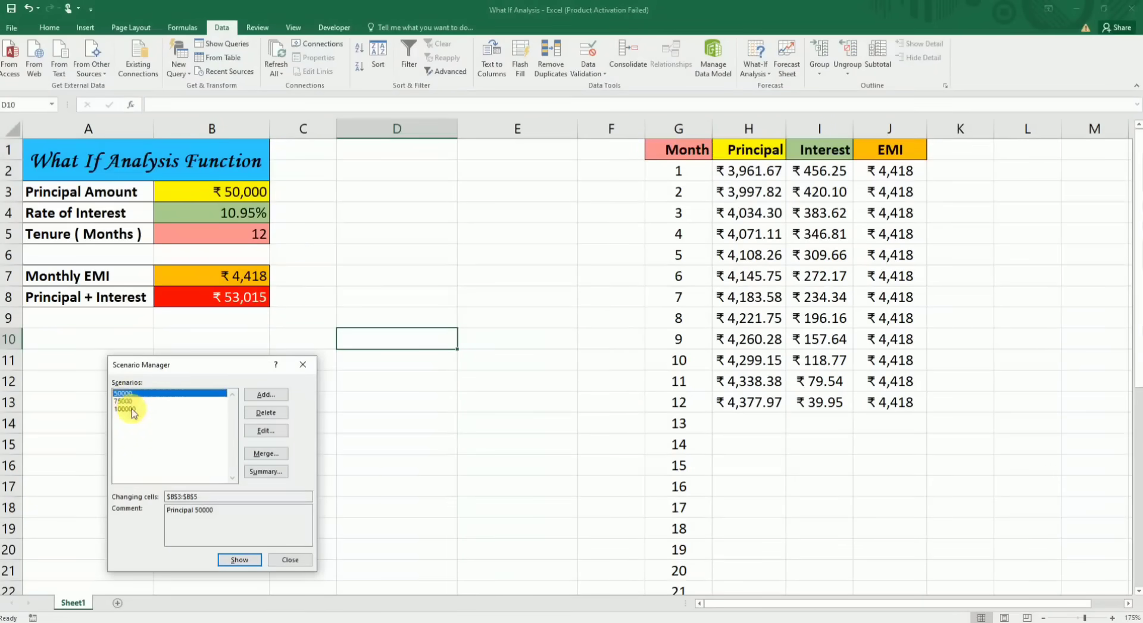
{"action": "left_click", "coordinate": [228, 560]}
- Show the 75000 scenario (EMI ₹6,627), then the 100000 scenario (EMI ₹8,836)
{"action": "left_click", "coordinate": [132, 402]}
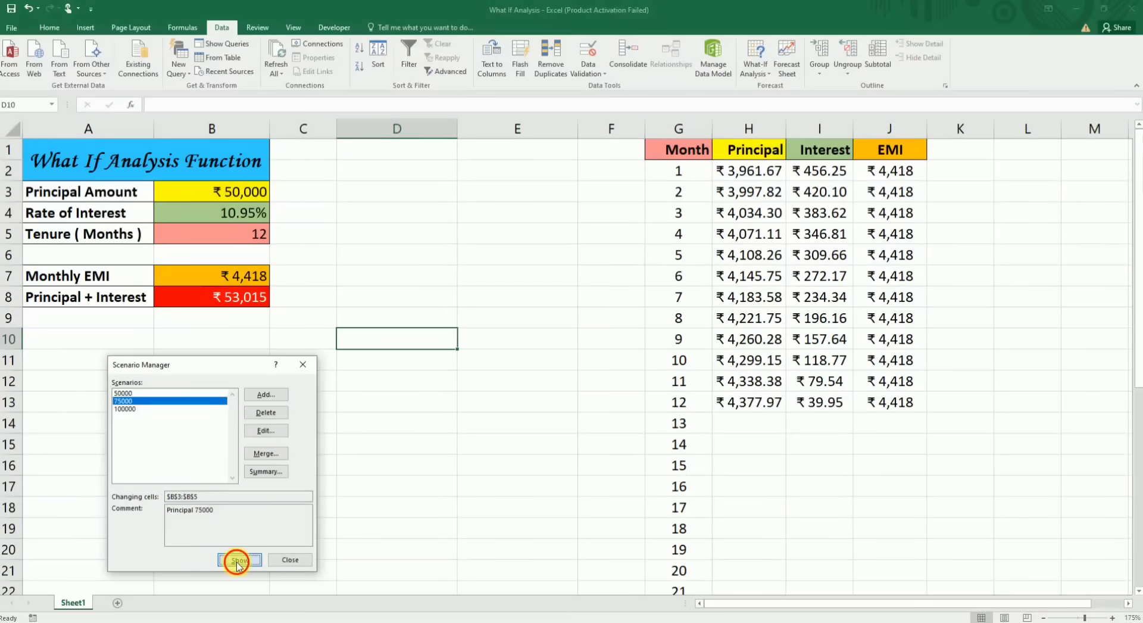
{"action": "key", "text": "Return"}
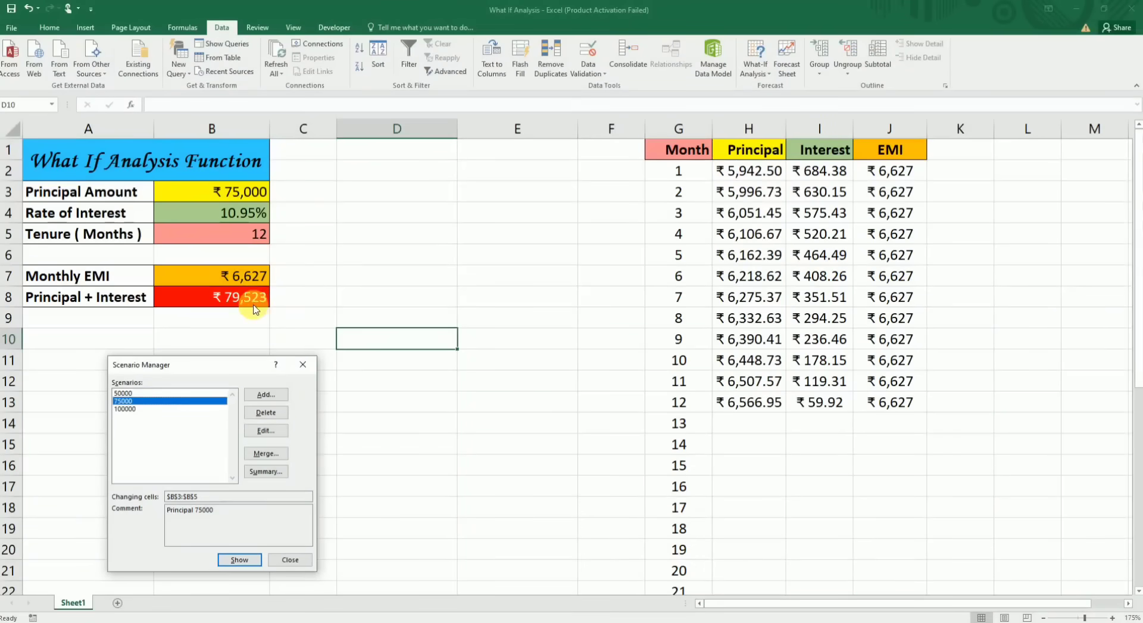
{"action": "left_click", "coordinate": [132, 409]}
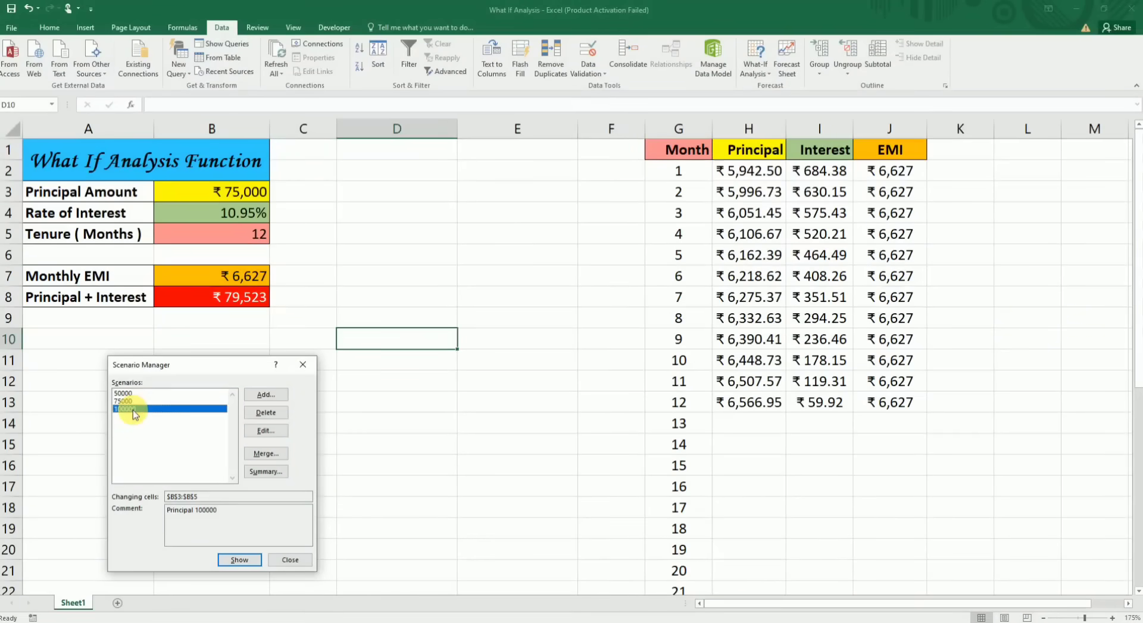
{"action": "left_click", "coordinate": [229, 562]}
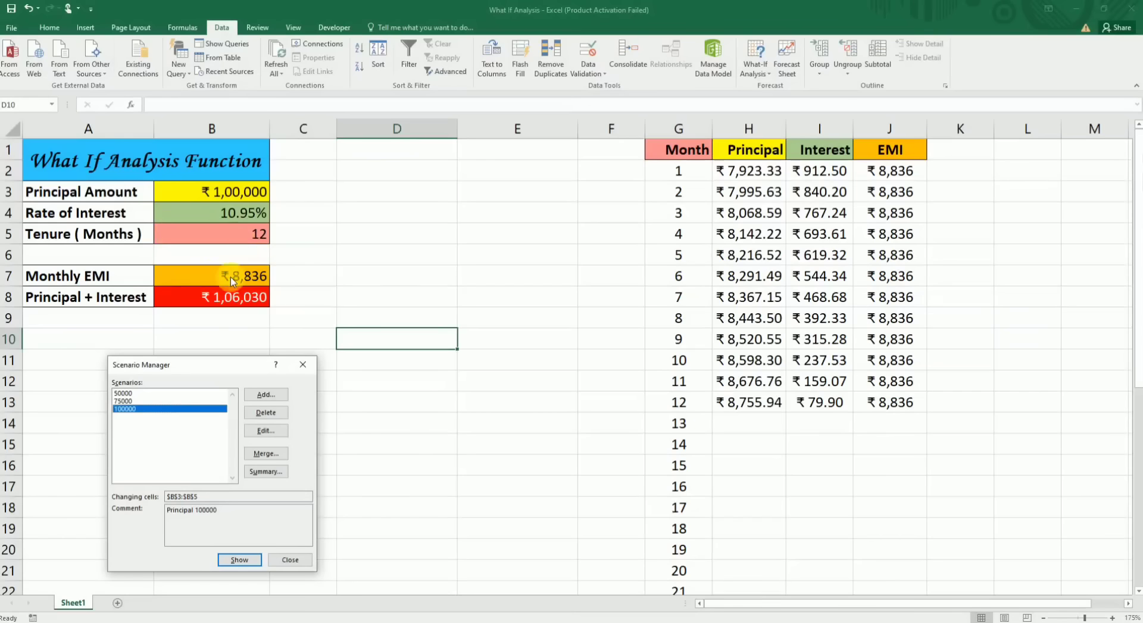
- Create a Scenario Summary of EMI in B7 for the three principals, then delete that sheet
{"action": "left_click", "coordinate": [262, 473]}
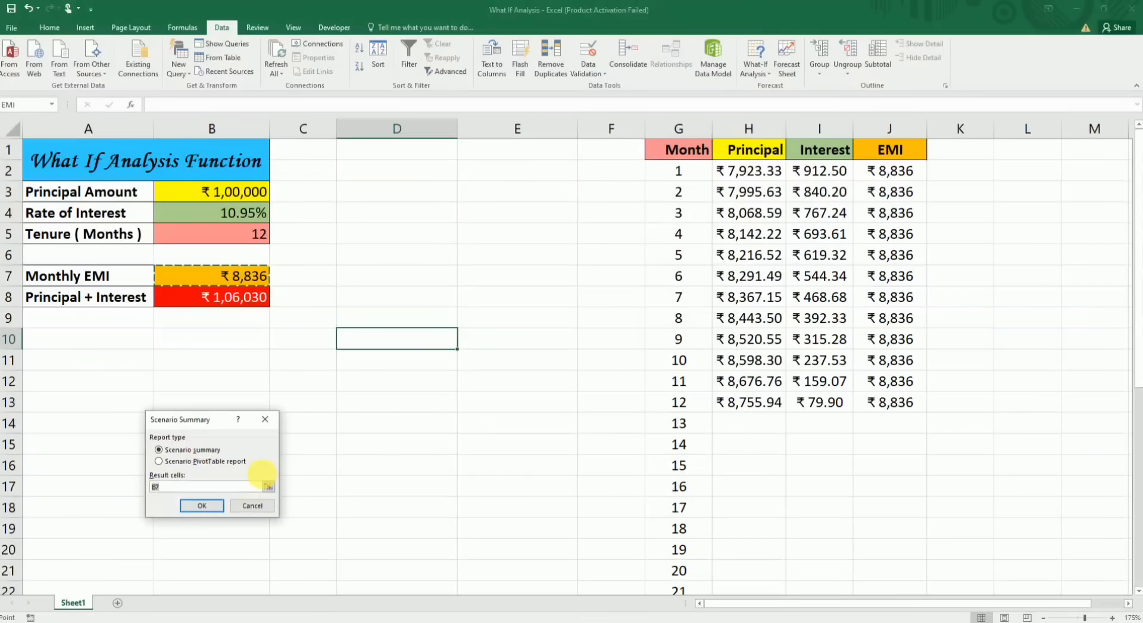
{"action": "left_click", "coordinate": [189, 504]}
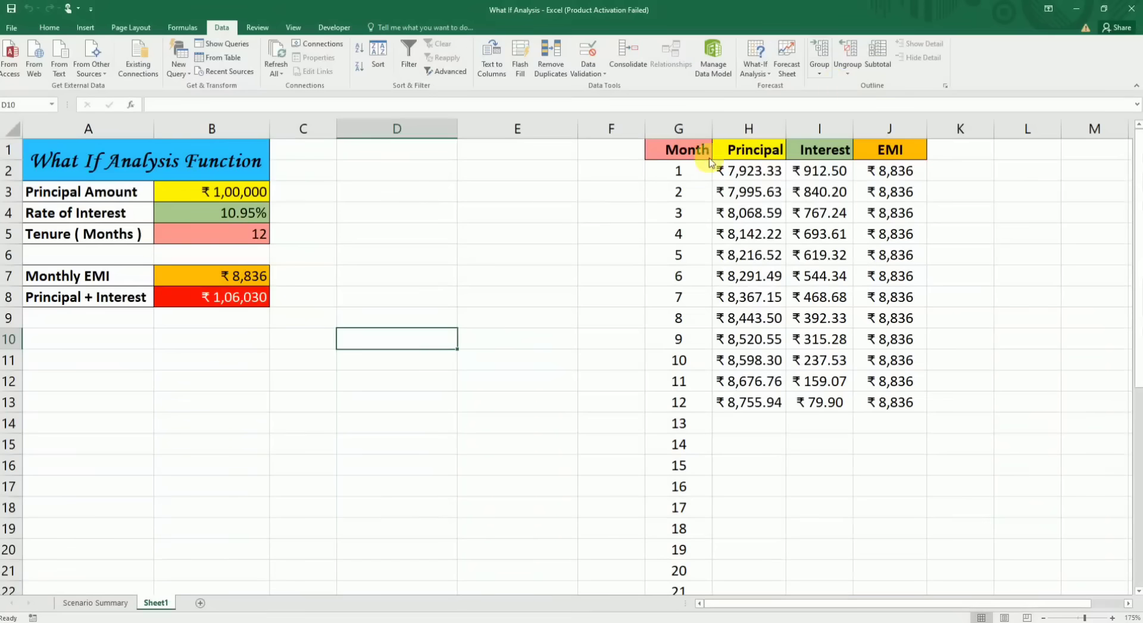
{"action": "right_click", "coordinate": [104, 604]}
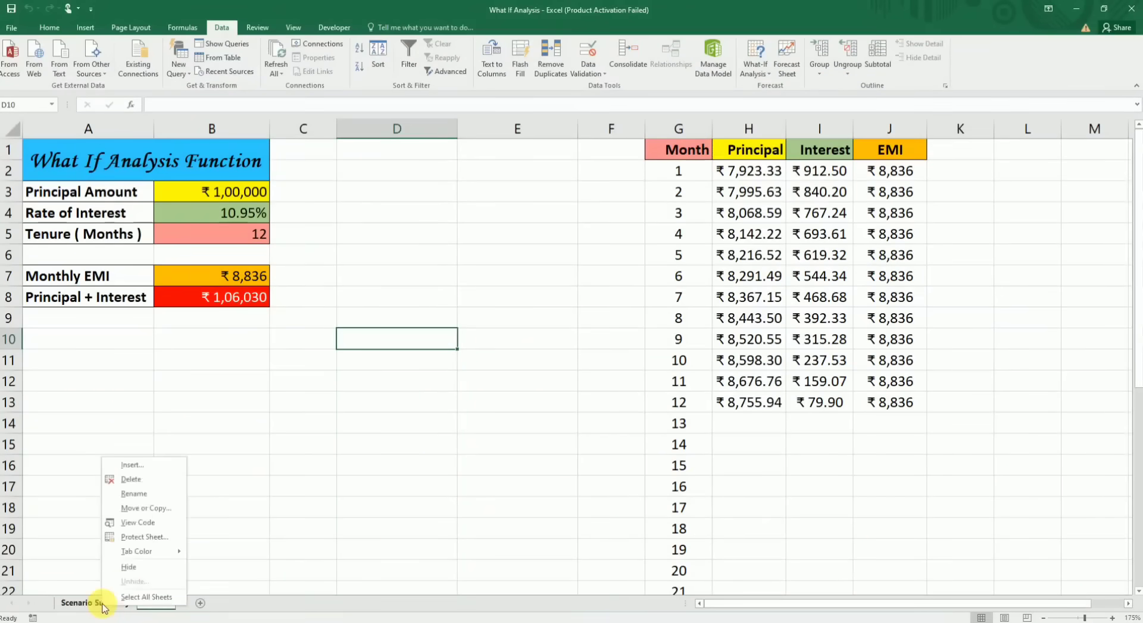
{"action": "left_click", "coordinate": [133, 479]}
{"action": "left_click", "coordinate": [550, 351]}
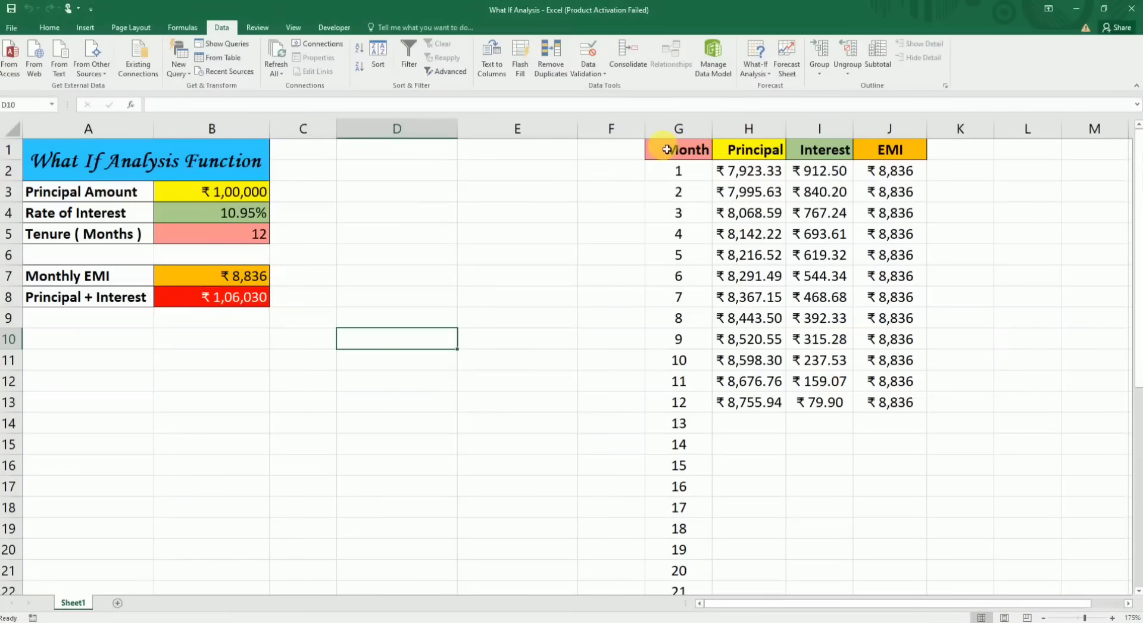
- Delete the 100000, 75000 and 50000 scenarios from the Scenario Manager
{"action": "left_click", "coordinate": [753, 71]}
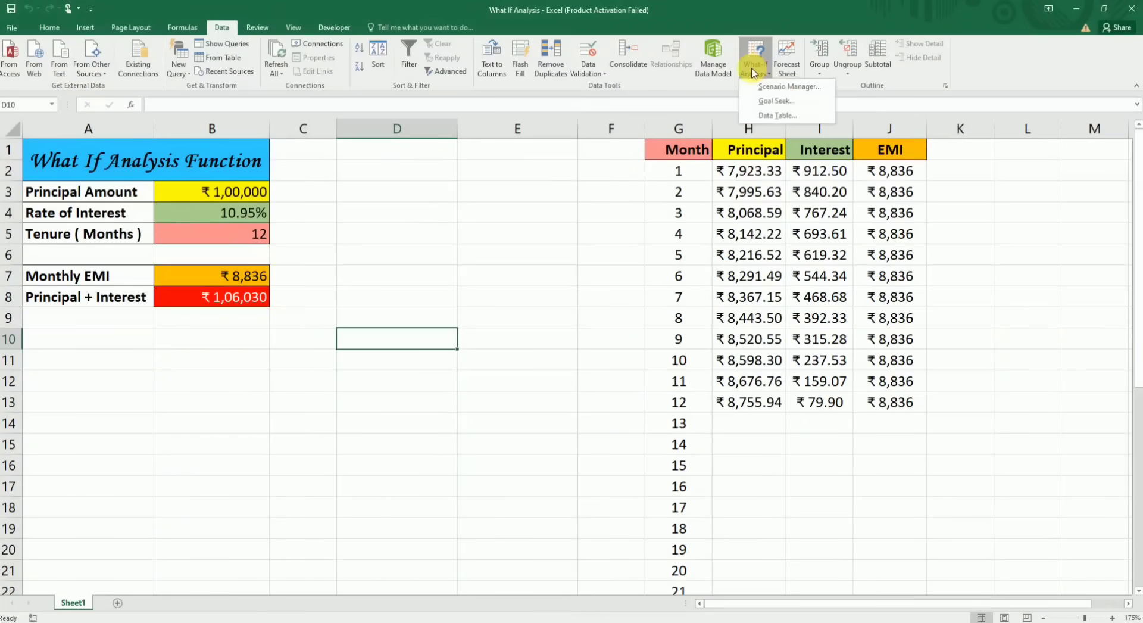
{"action": "left_click", "coordinate": [789, 86]}
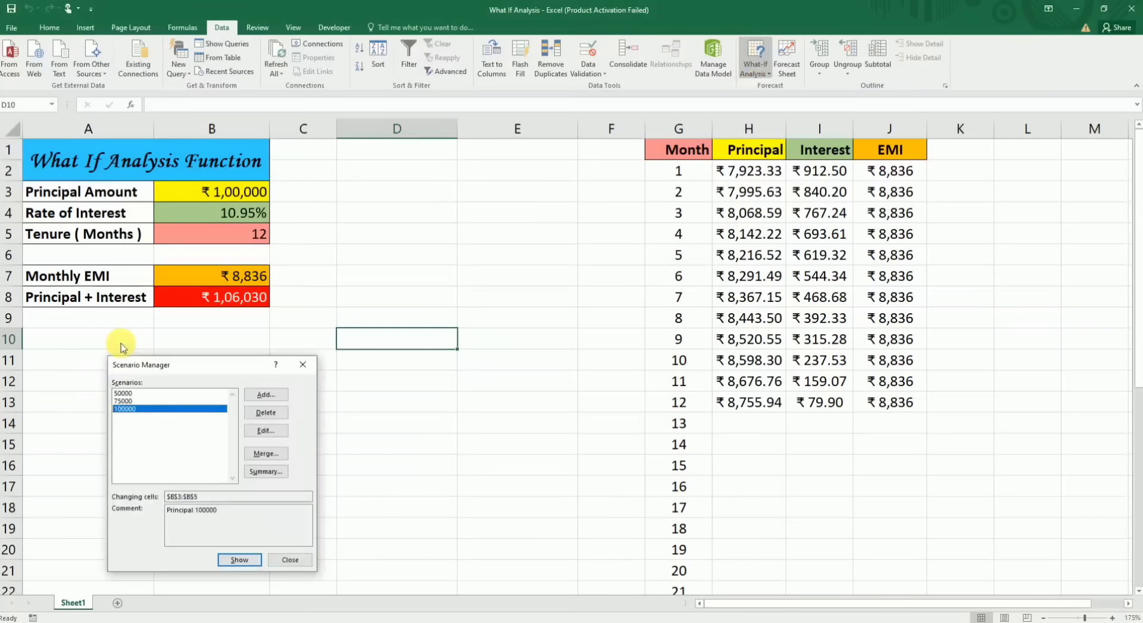
{"action": "left_click", "coordinate": [264, 413]}
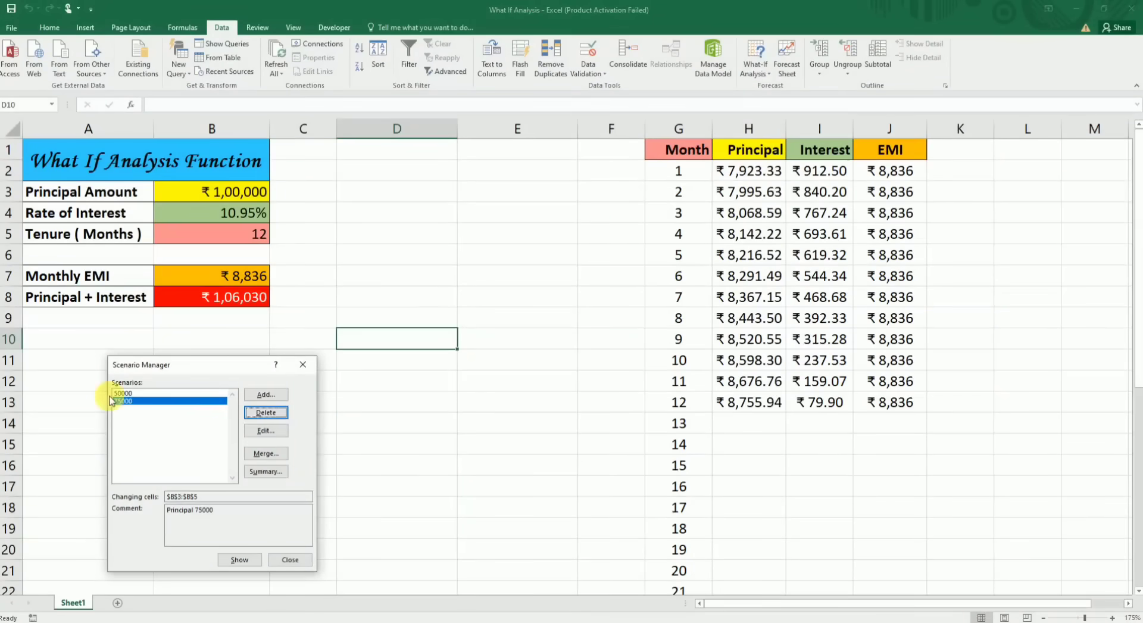
{"action": "left_click", "coordinate": [266, 412]}
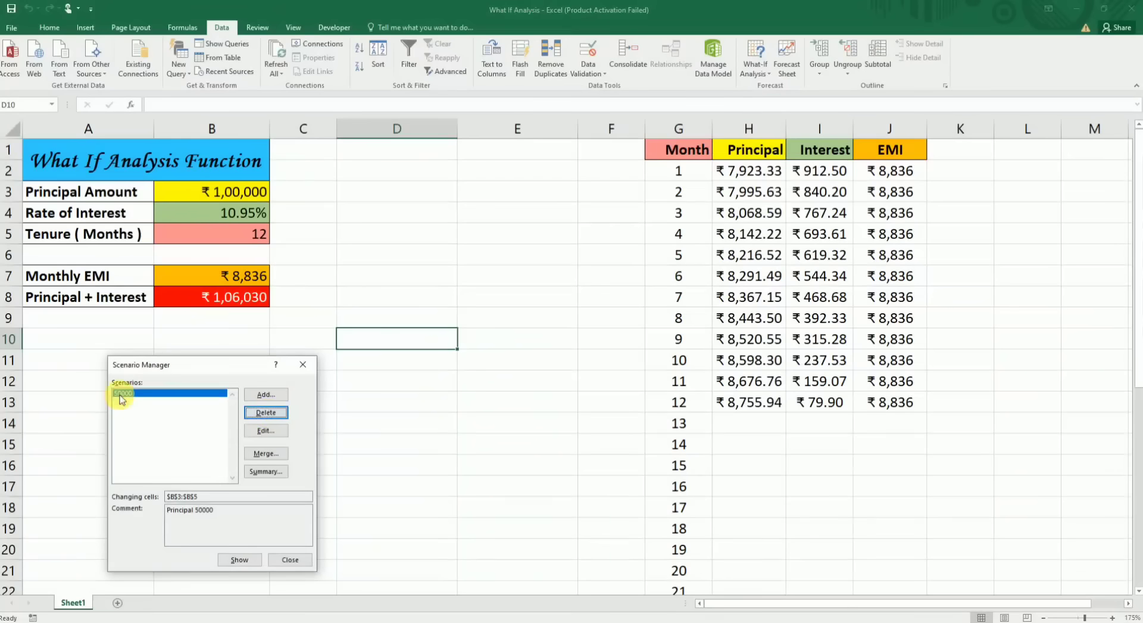
{"action": "left_click", "coordinate": [267, 412]}
- Add a scenario named 12 changing B3:B5 with the comment '12 months'
{"action": "left_click", "coordinate": [265, 395]}
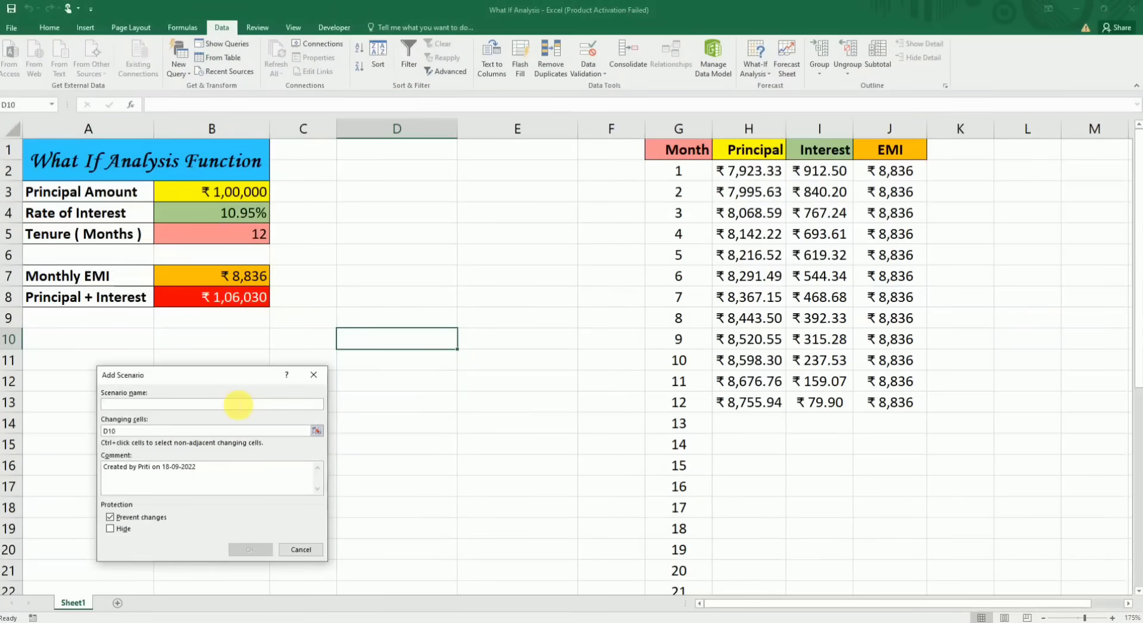
{"action": "type", "text": "1"}
{"action": "key", "text": "BackSpace"}
{"action": "key", "text": "BackSpace"}
{"action": "key", "text": "Tab"}
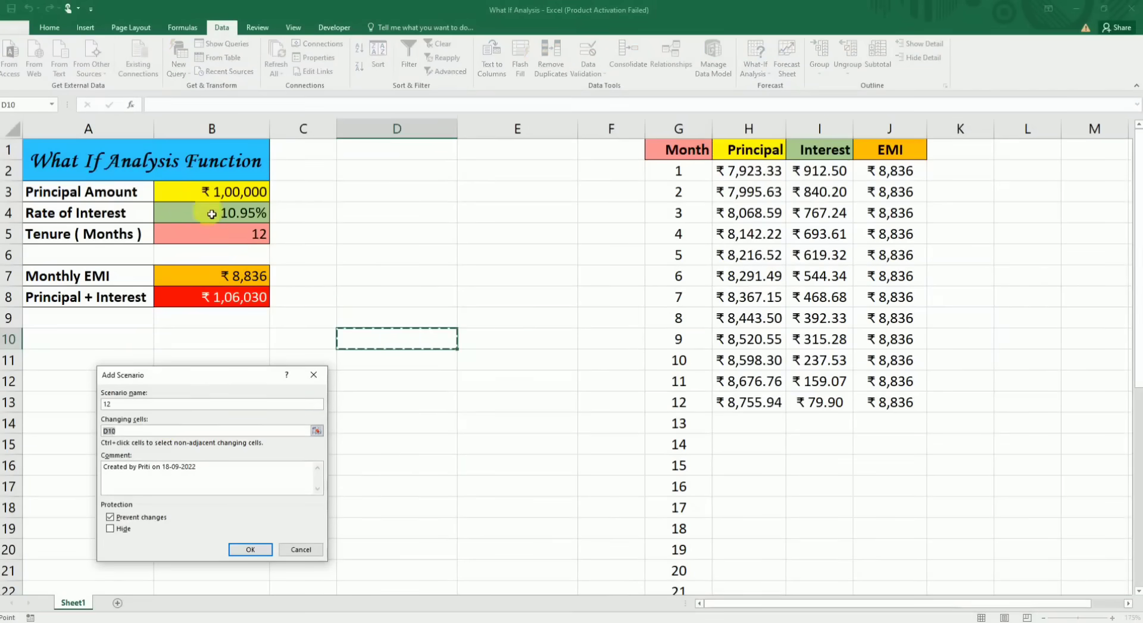
{"action": "left_click_drag", "start_coordinate": [211, 191], "coordinate": [218, 234]}
{"action": "left_click_drag", "start_coordinate": [196, 467], "coordinate": [109, 473]}
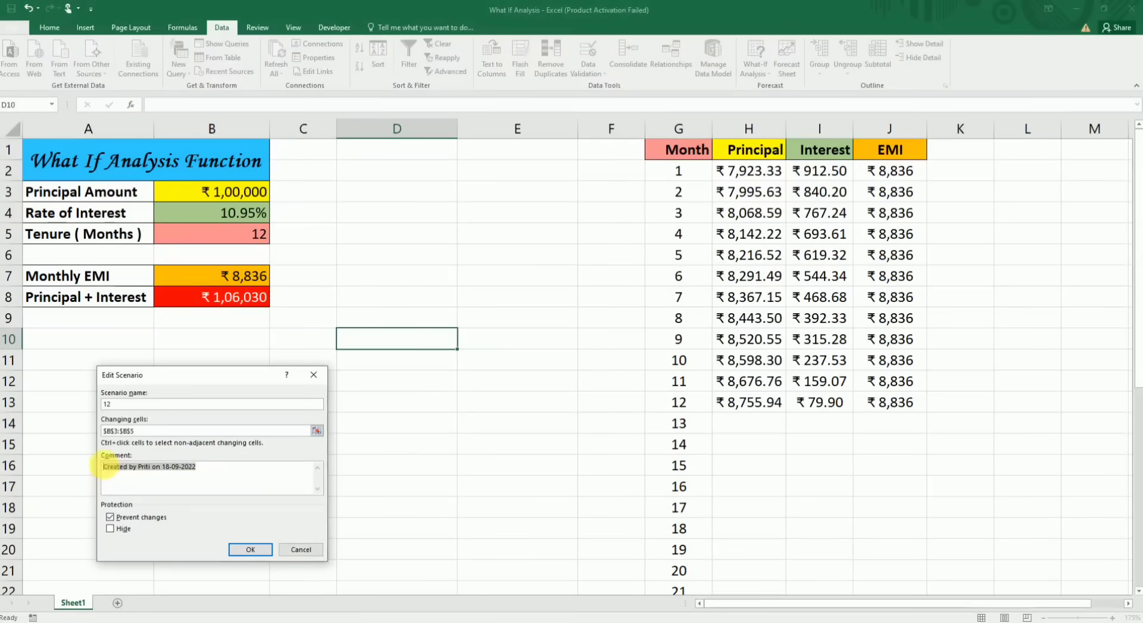
{"action": "type", "text": "12 m"}
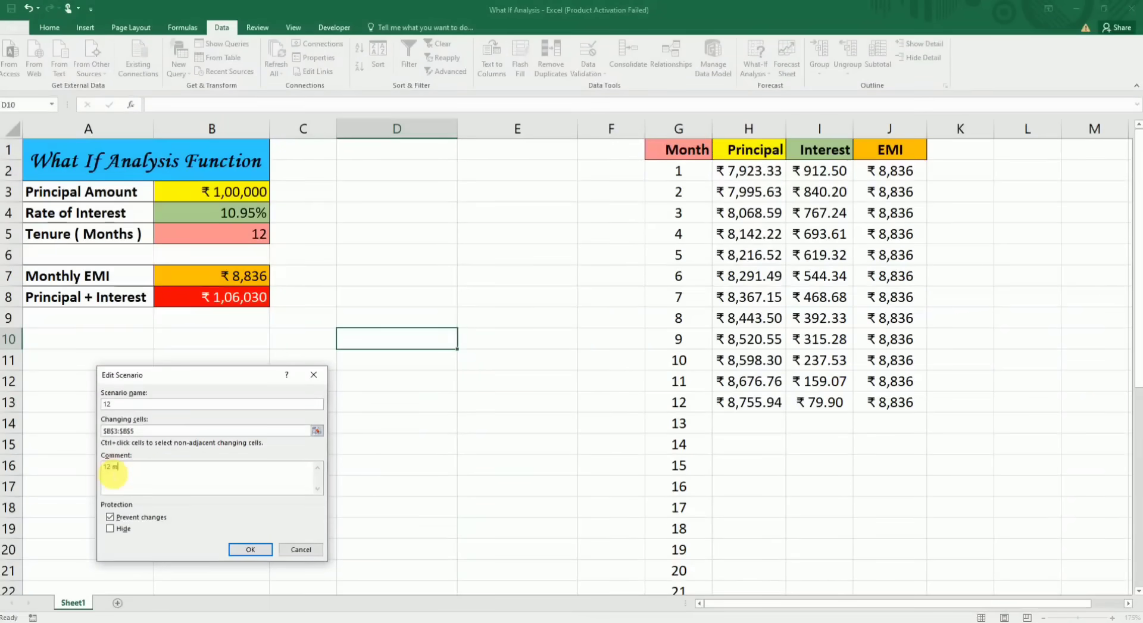
{"action": "type", "text": "onth"}
{"action": "left_click", "coordinate": [242, 547]}
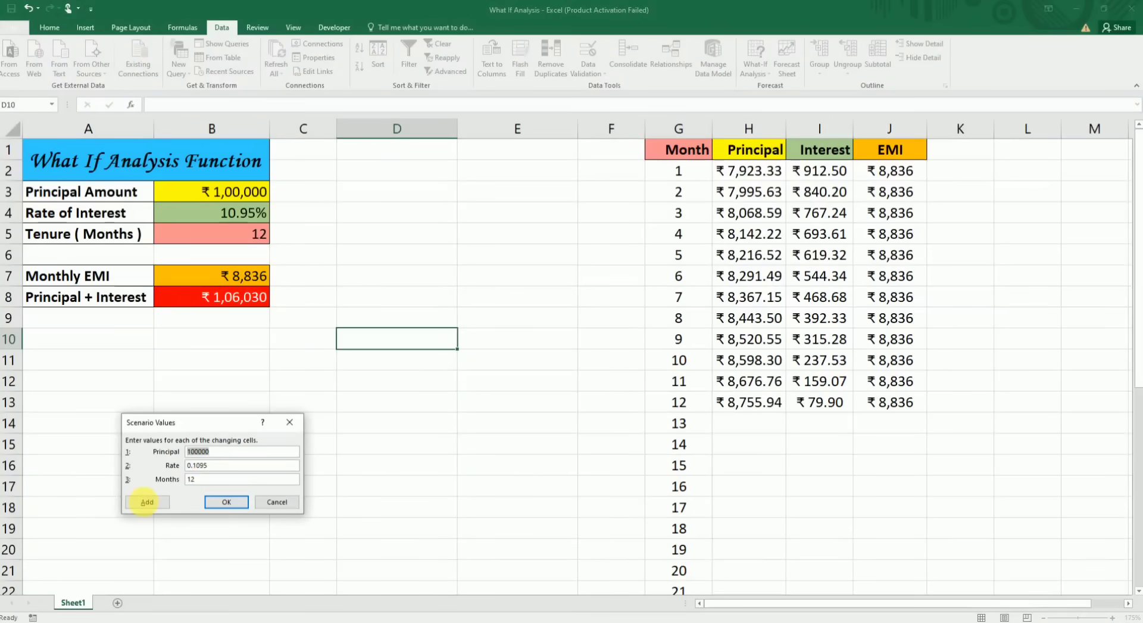
- Save scenario 12 and add scenario 24, commented '24 month', with Months set to 24
{"action": "left_click", "coordinate": [143, 502]}
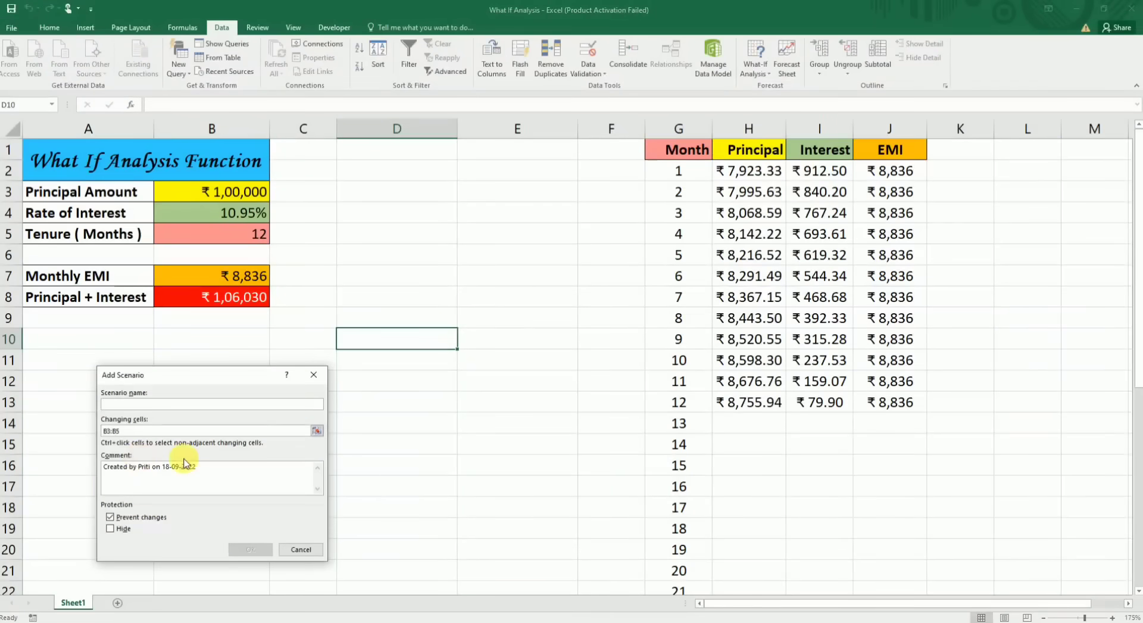
{"action": "type", "text": "24"}
{"action": "key", "text": "Tab"}
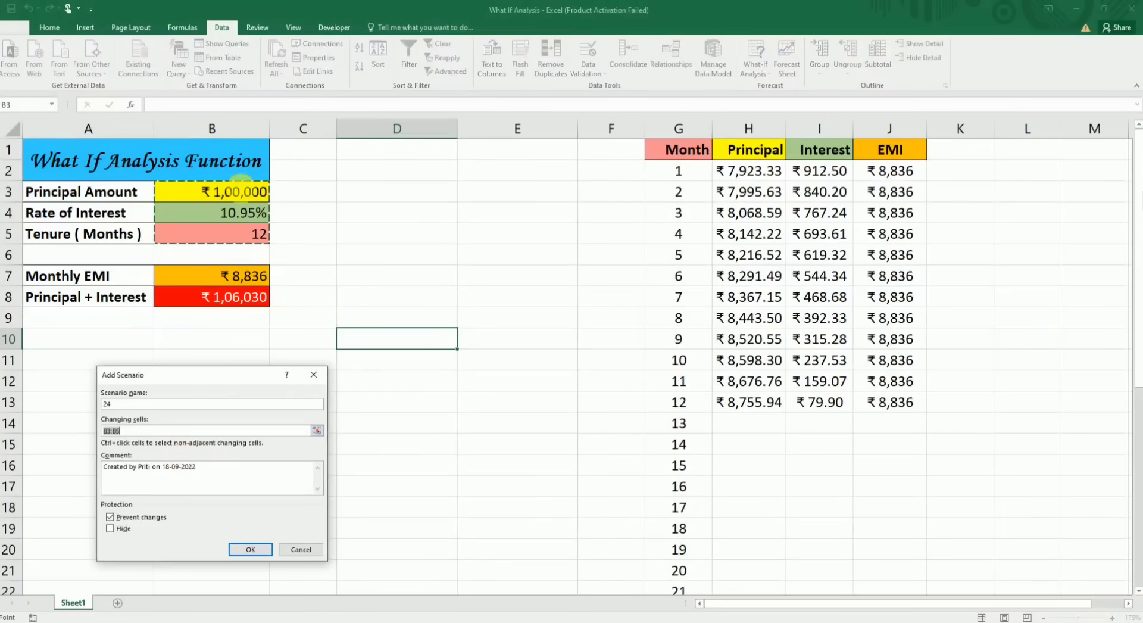
{"action": "key", "text": "Tab"}
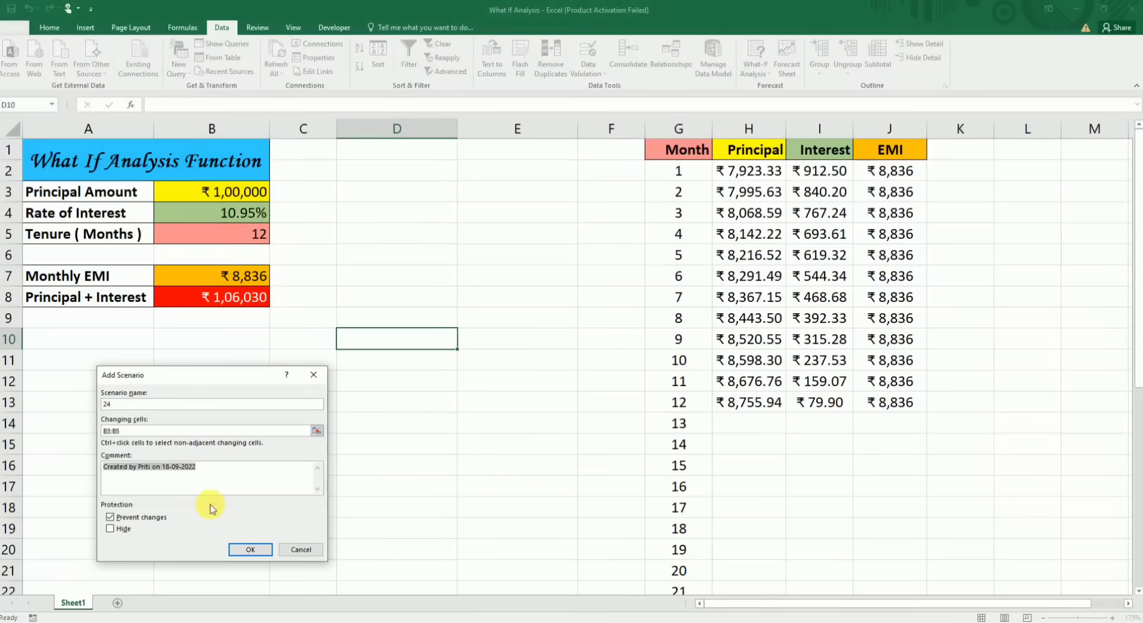
{"action": "type", "text": "24 month"}
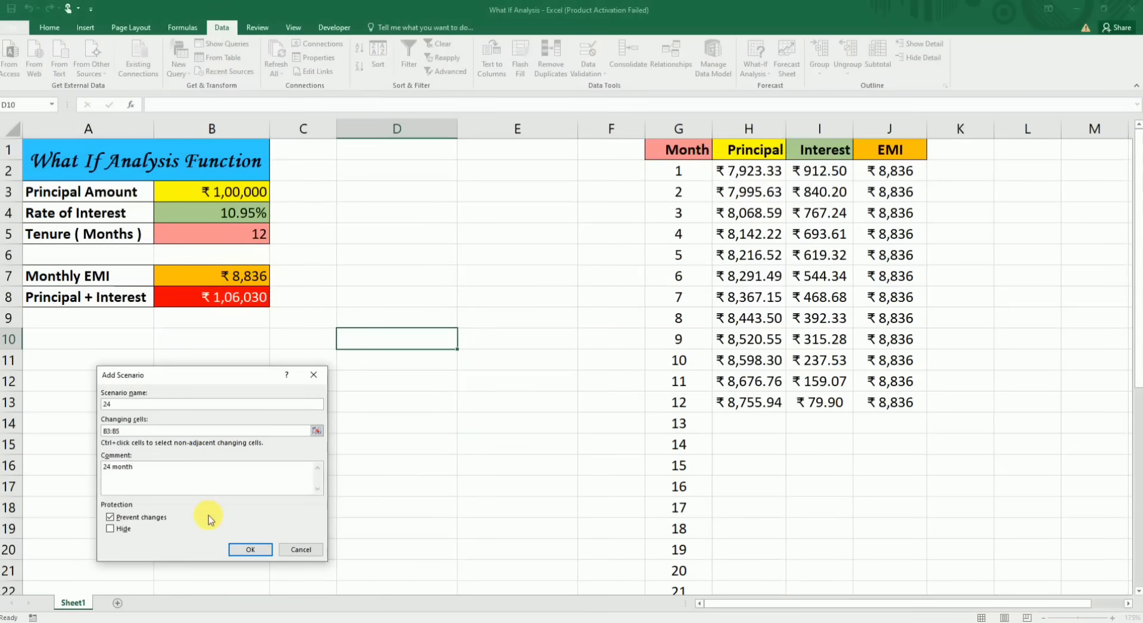
{"action": "left_click", "coordinate": [240, 549]}
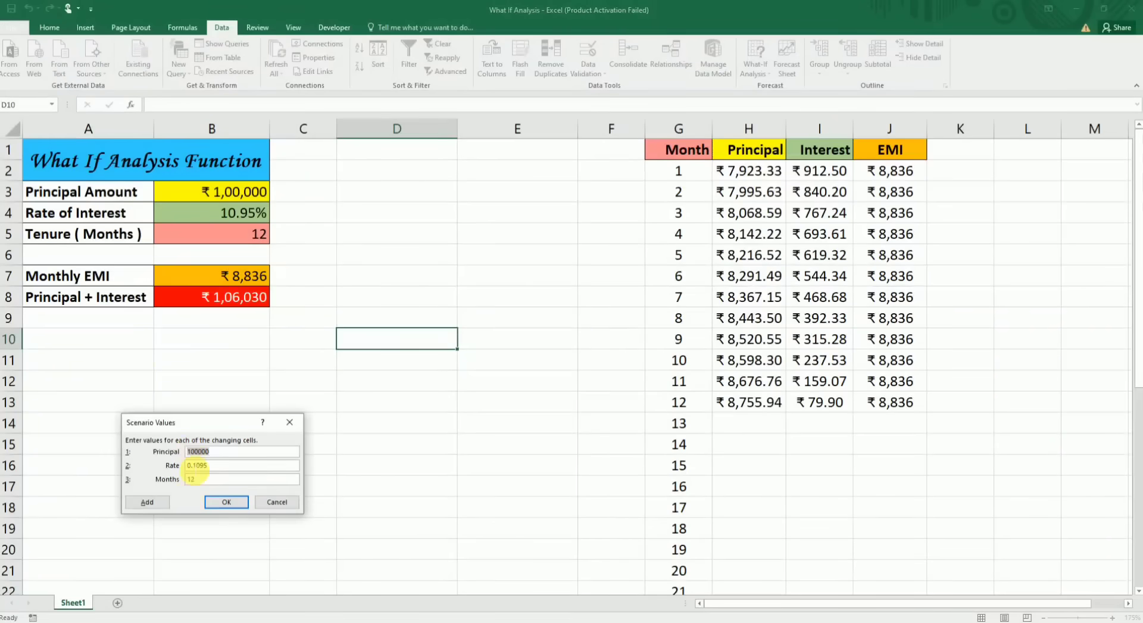
{"action": "left_click", "coordinate": [186, 481]}
{"action": "left_click", "coordinate": [153, 504]}
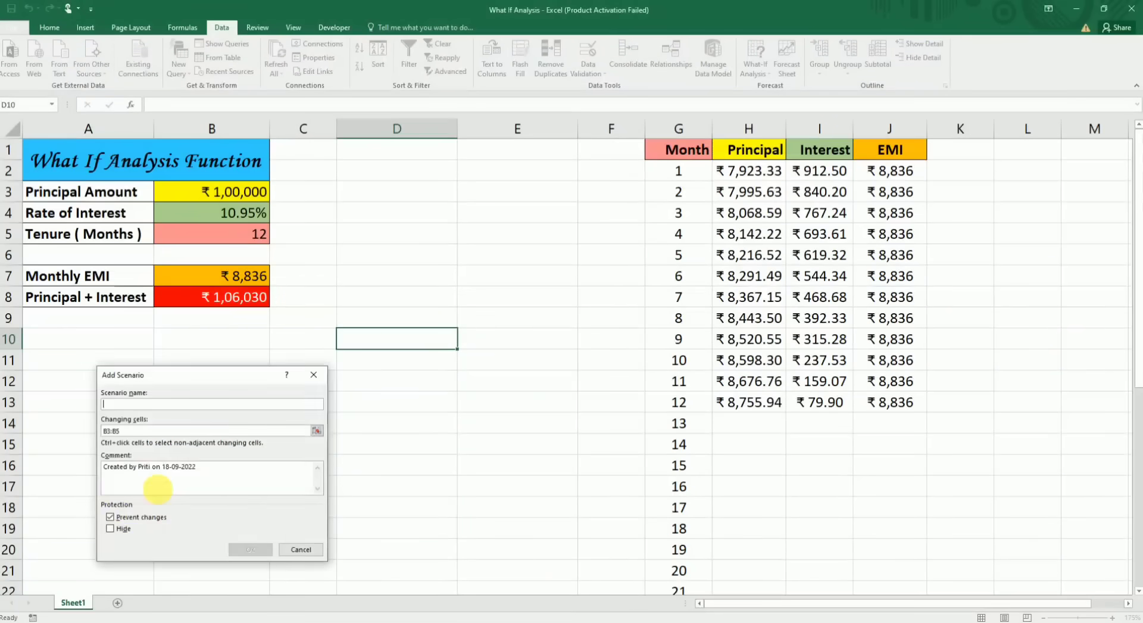
- Add scenario 36, commented '36 months', with Months set to 36
{"action": "type", "text": "36"}
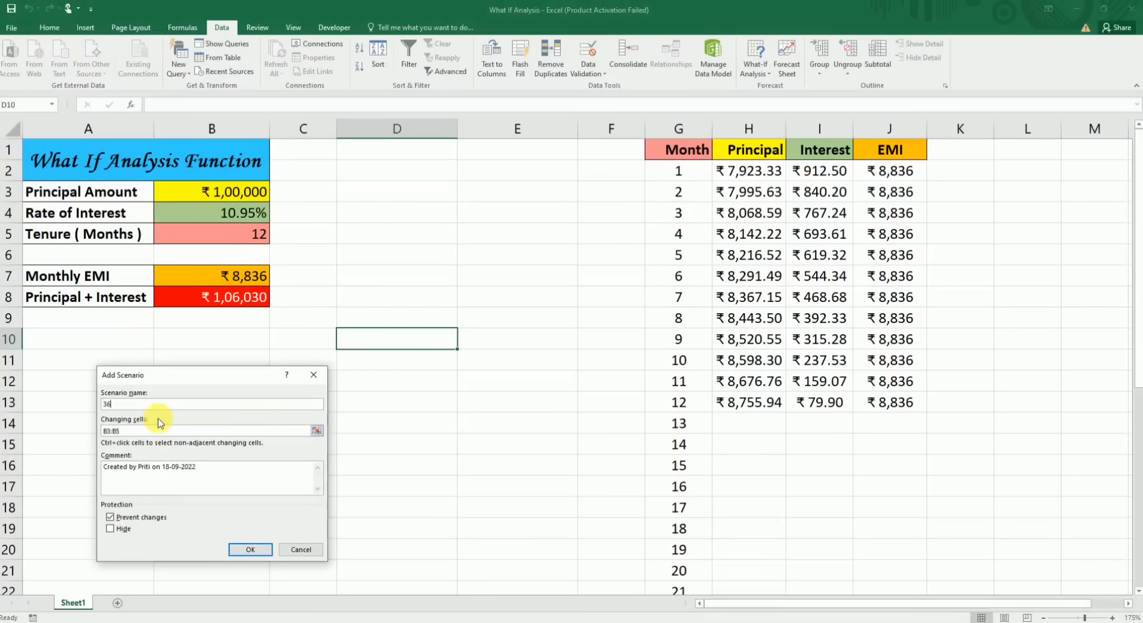
{"action": "key", "text": "Tab"}
{"action": "key", "text": "Tab"}
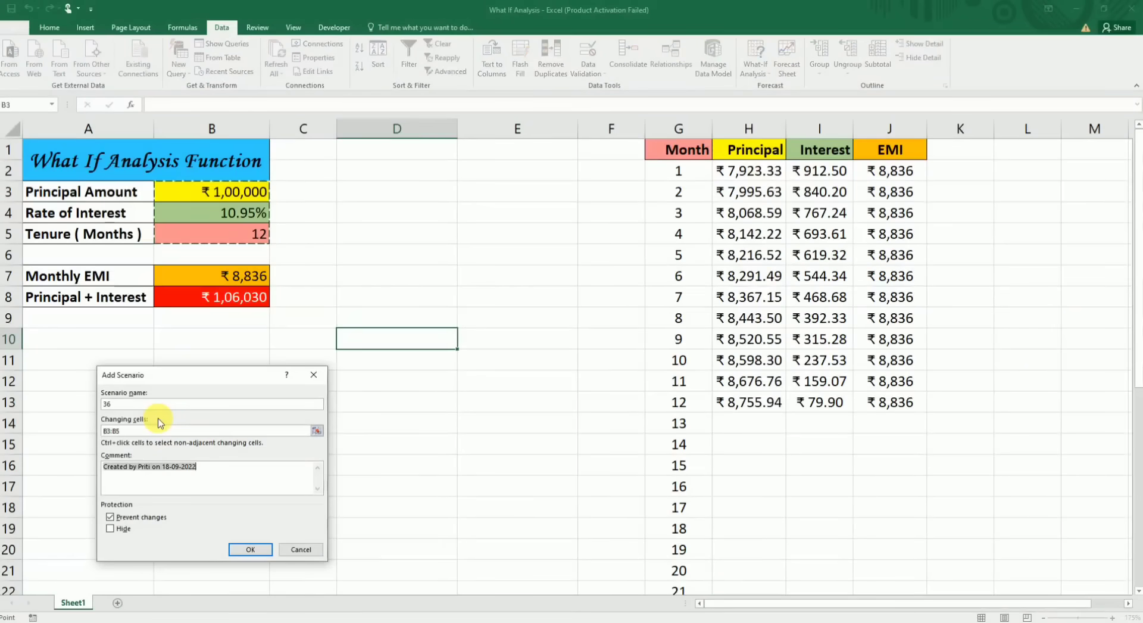
{"action": "type", "text": "36"}
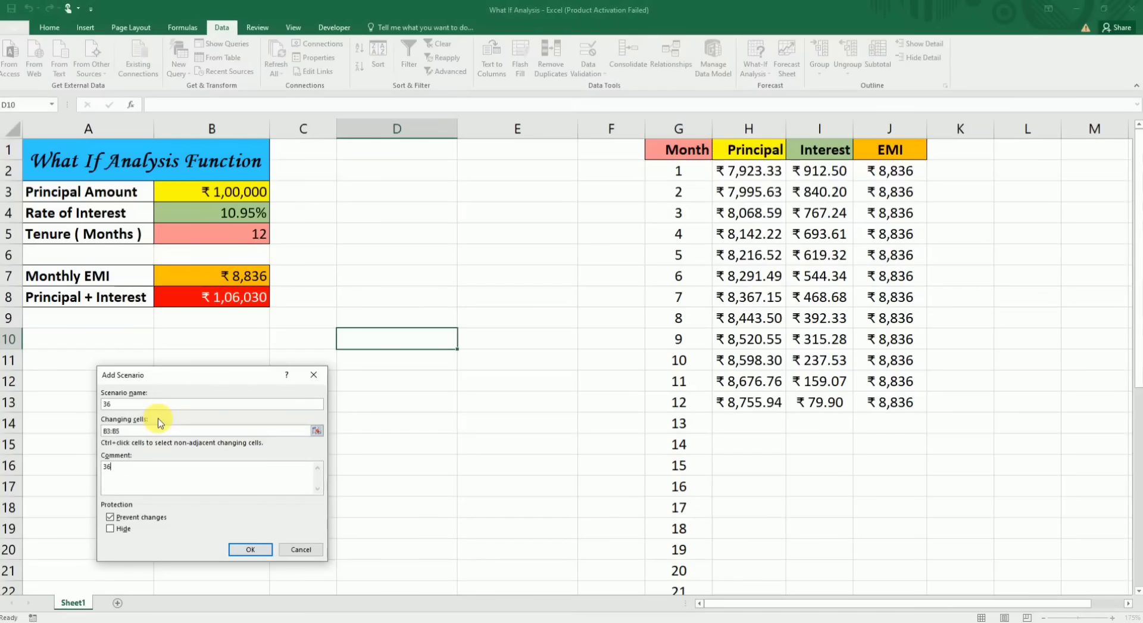
{"action": "type", "text": " months"}
{"action": "left_click", "coordinate": [247, 548]}
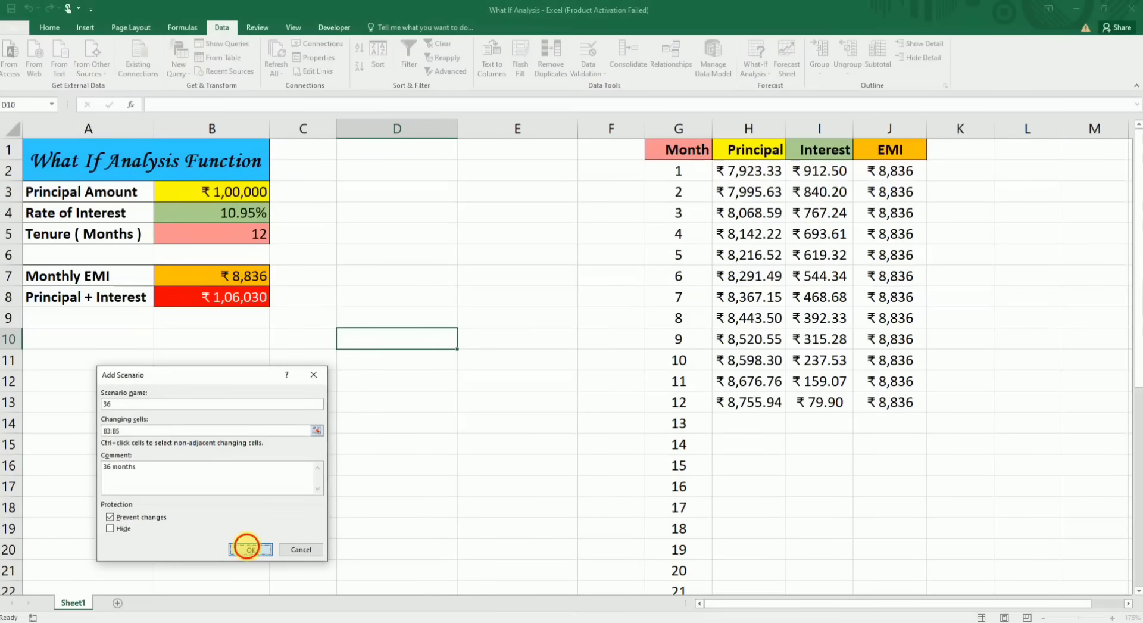
{"action": "left_click", "coordinate": [197, 479]}
{"action": "type", "text": "36"}
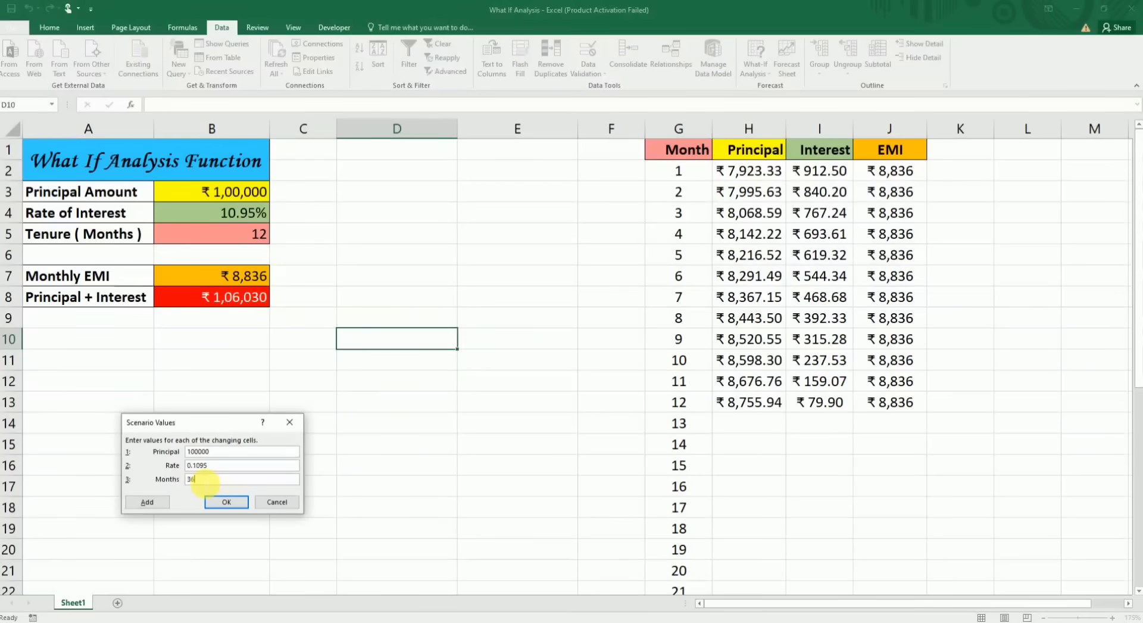
{"action": "left_click", "coordinate": [138, 503]}
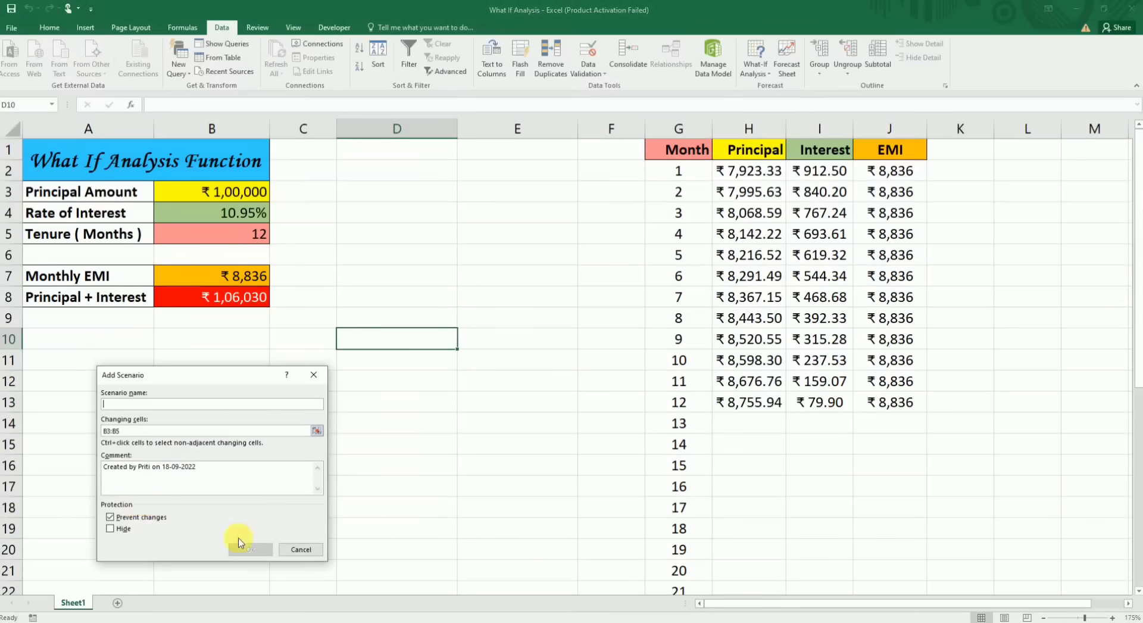
- Cancel the extra Add Scenario dialog and review the 24 and 12 scenarios in the list
{"action": "left_click", "coordinate": [290, 550]}
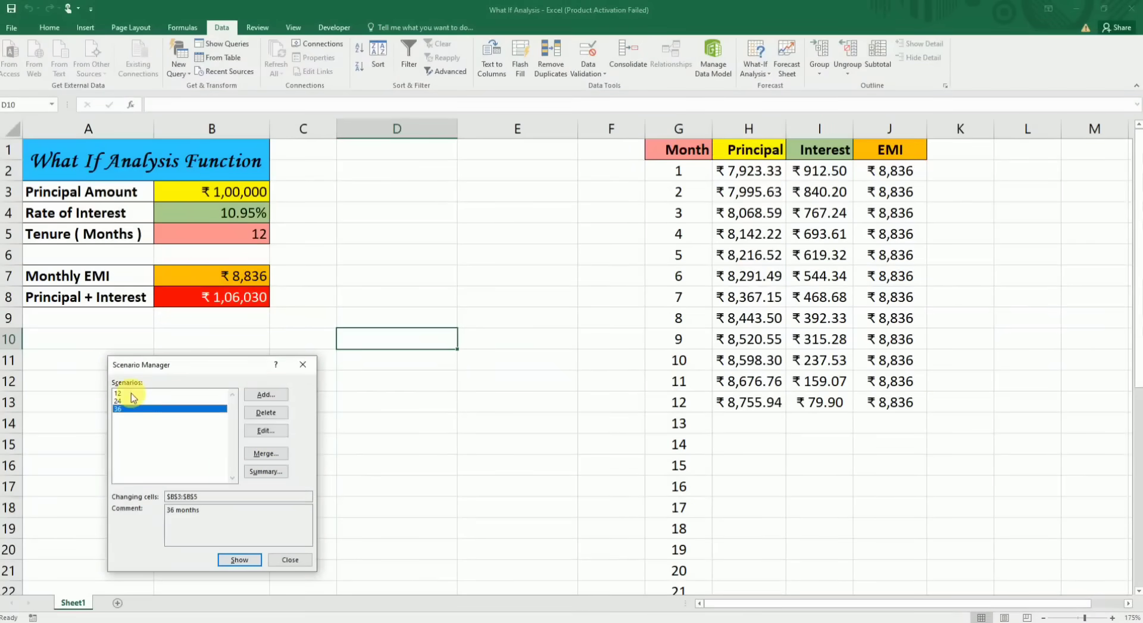
{"action": "left_click", "coordinate": [124, 394]}
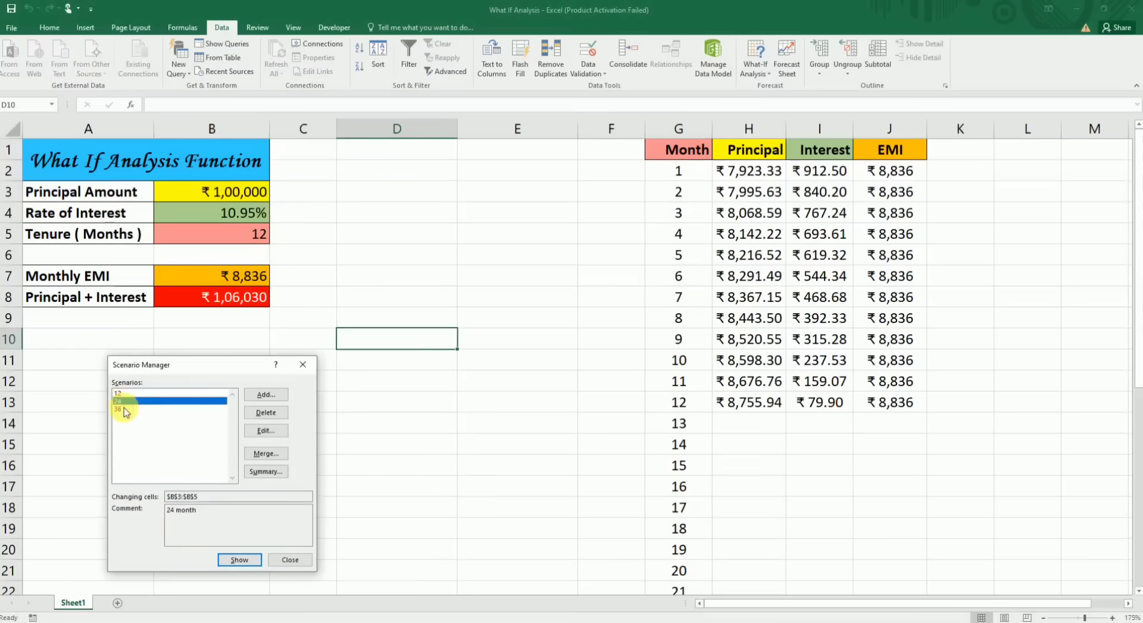
{"action": "left_click", "coordinate": [123, 403]}
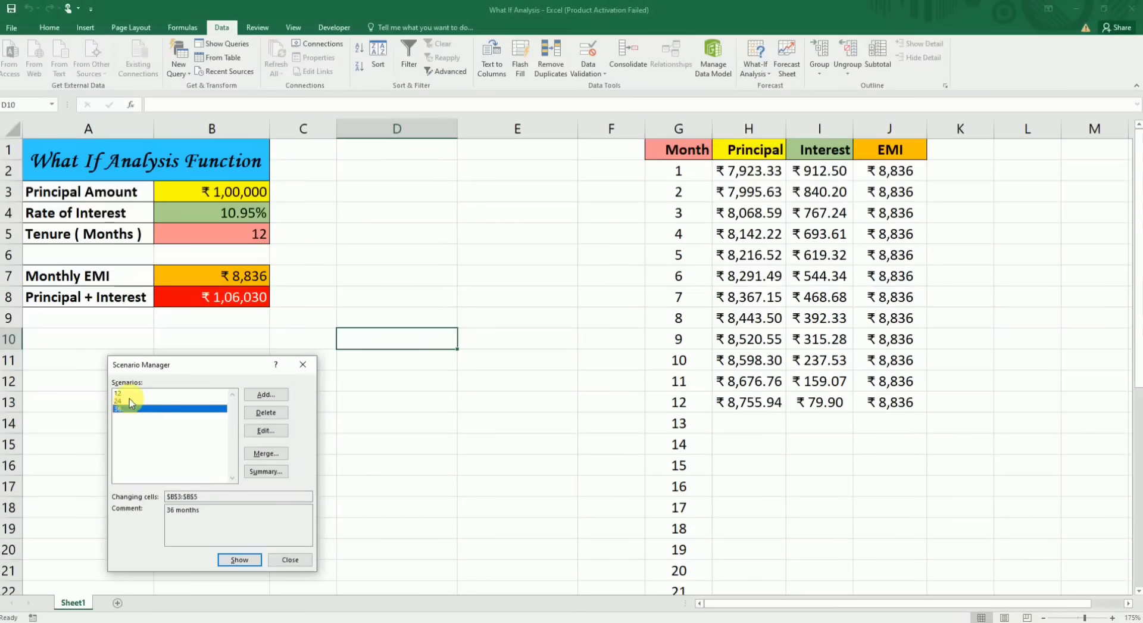
{"action": "left_click", "coordinate": [130, 392]}
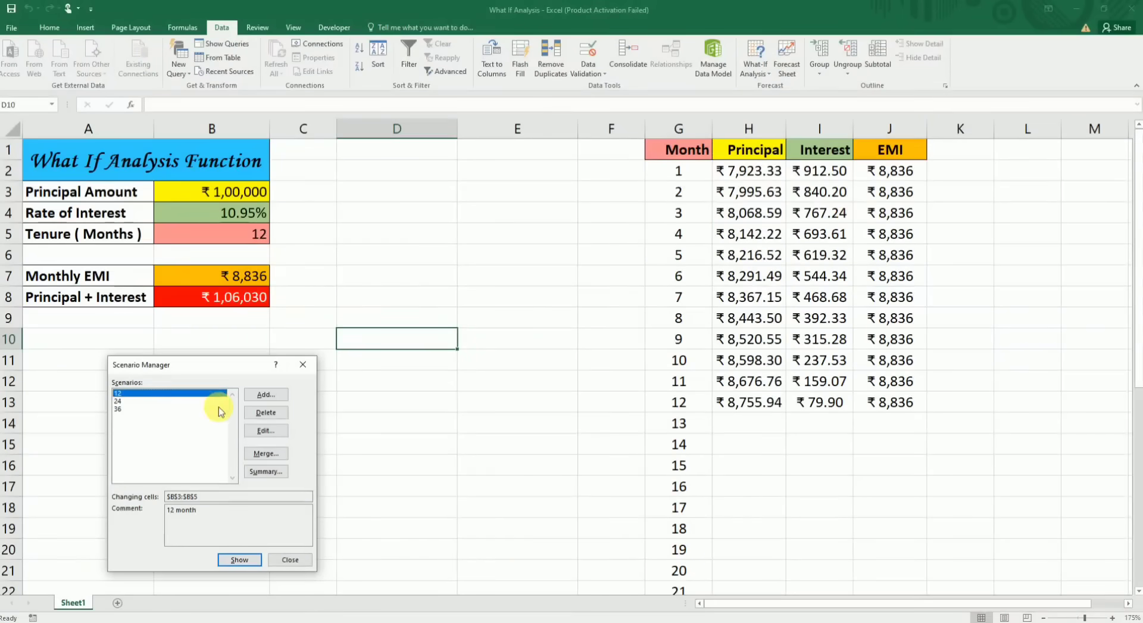
- Show the 24-month scenario, then the 36-month one, giving EMI ₹3,272 and total ₹1,17,774
{"action": "left_click", "coordinate": [122, 400]}
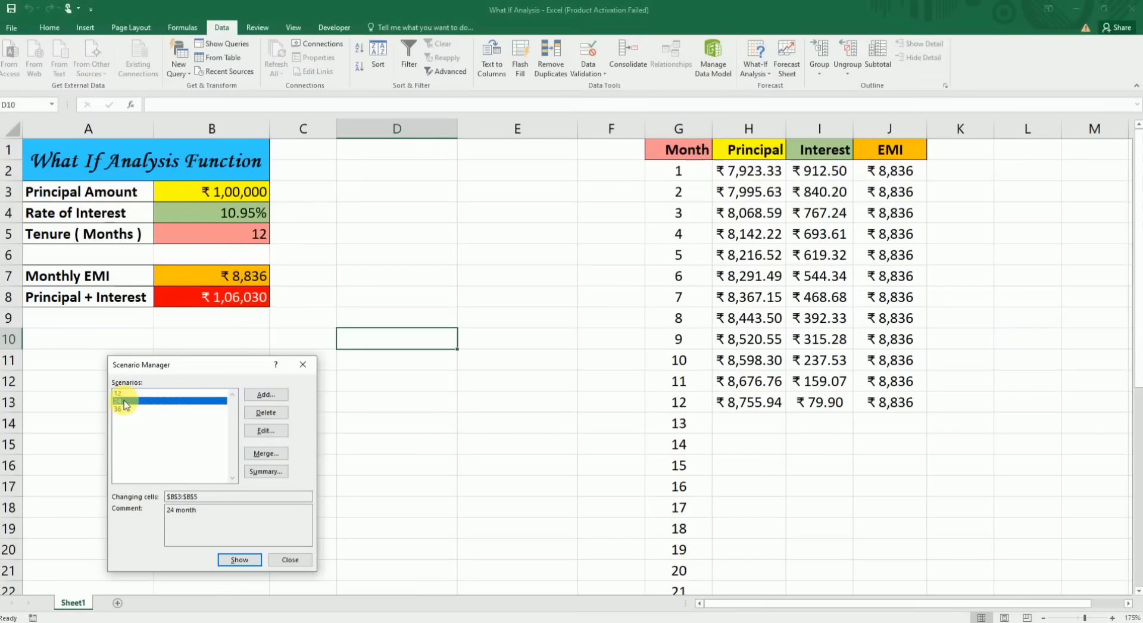
{"action": "left_click", "coordinate": [243, 562]}
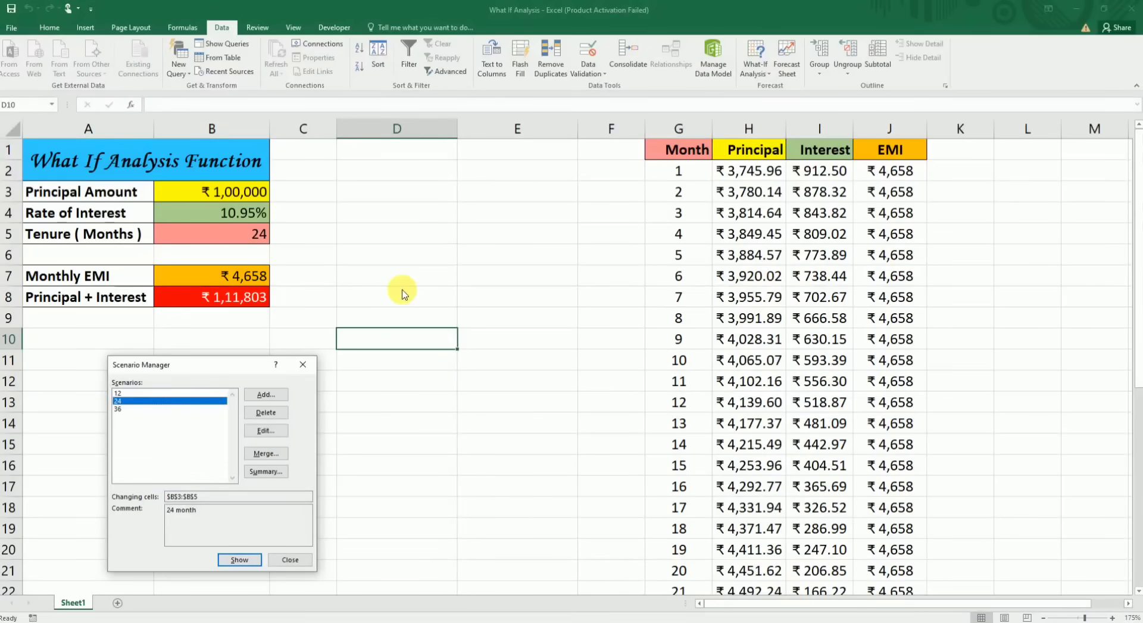
{"action": "left_click", "coordinate": [123, 408]}
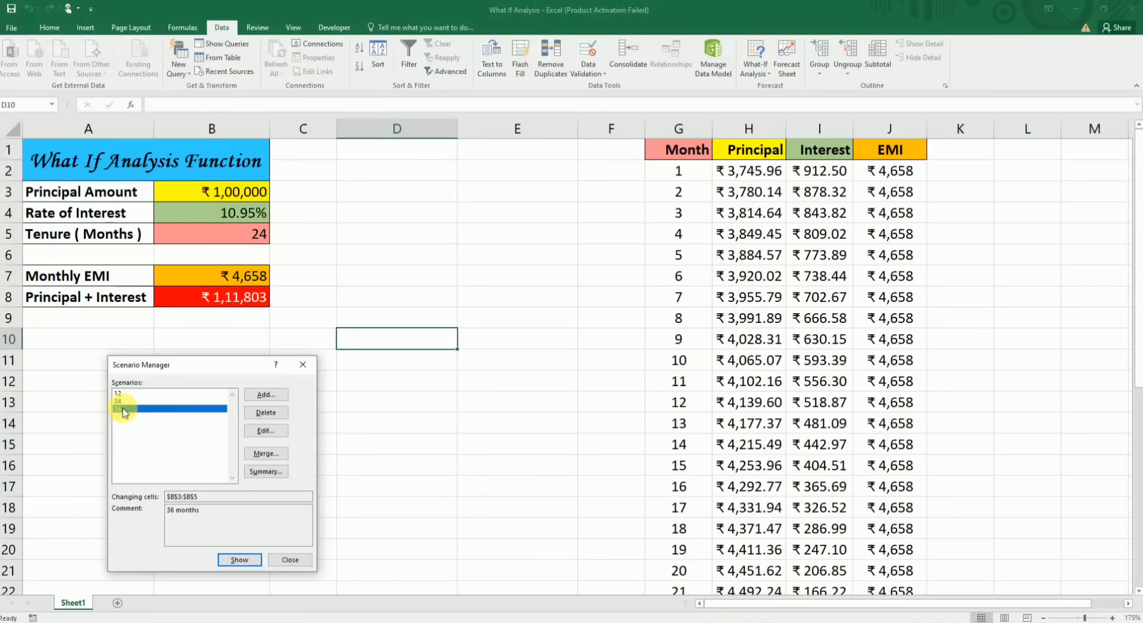
{"action": "left_click", "coordinate": [249, 561]}
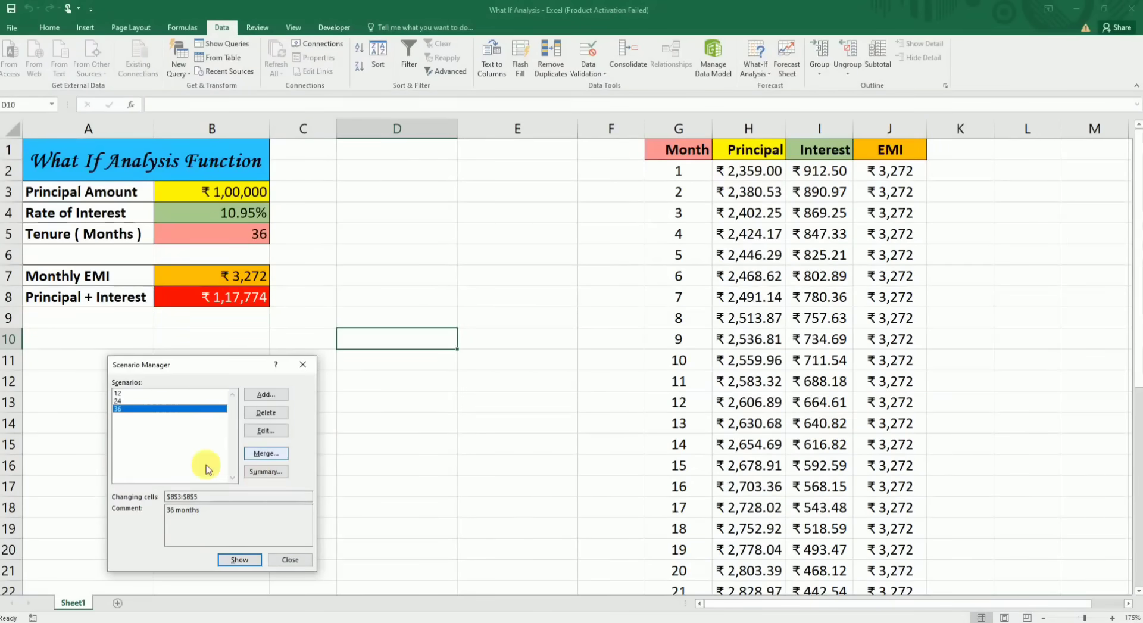
- Generate a Scenario Summary for B7 comparing EMIs ₹8,836, ₹4,658 and ₹3,272, then return to Sheet1
{"action": "left_click", "coordinate": [266, 470]}
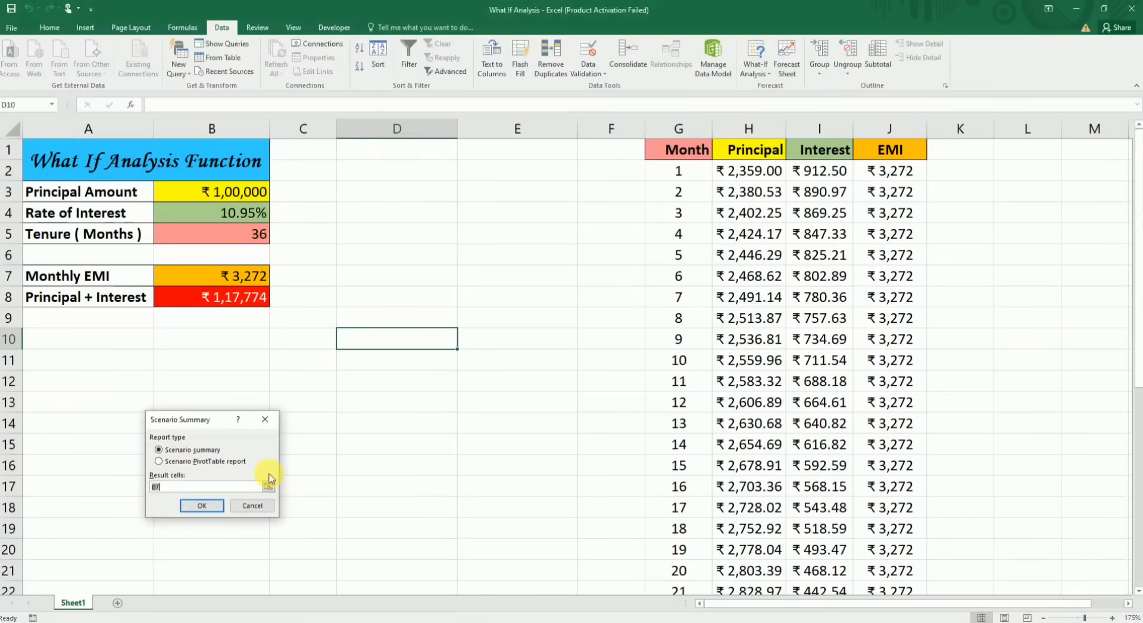
{"action": "left_click", "coordinate": [203, 500]}
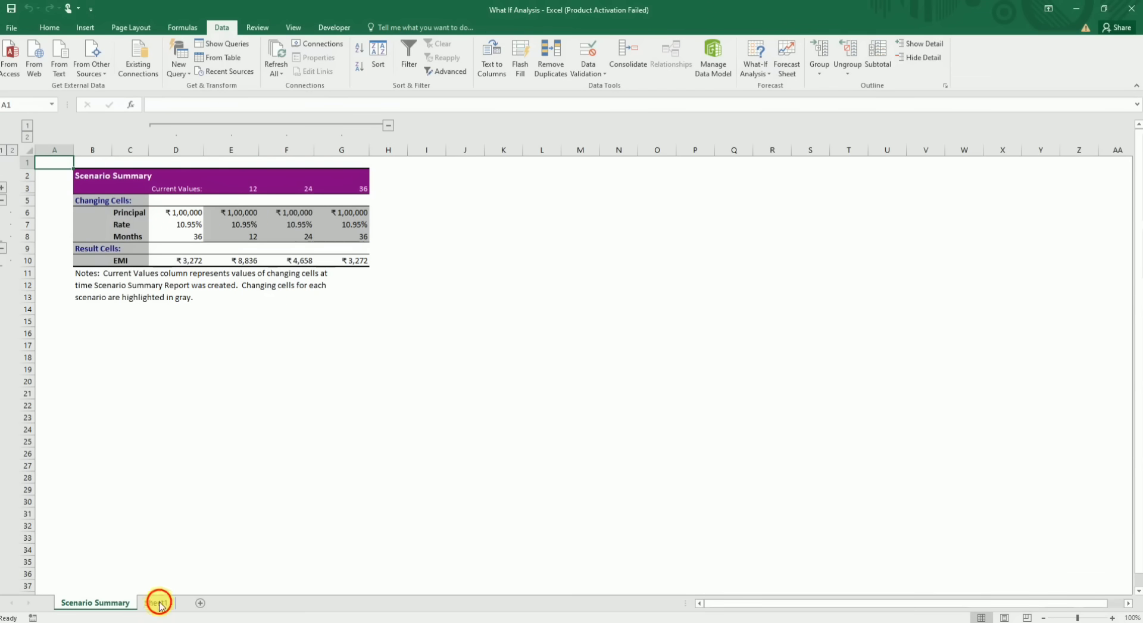
{"action": "key", "text": "ctrl+Page_Down"}
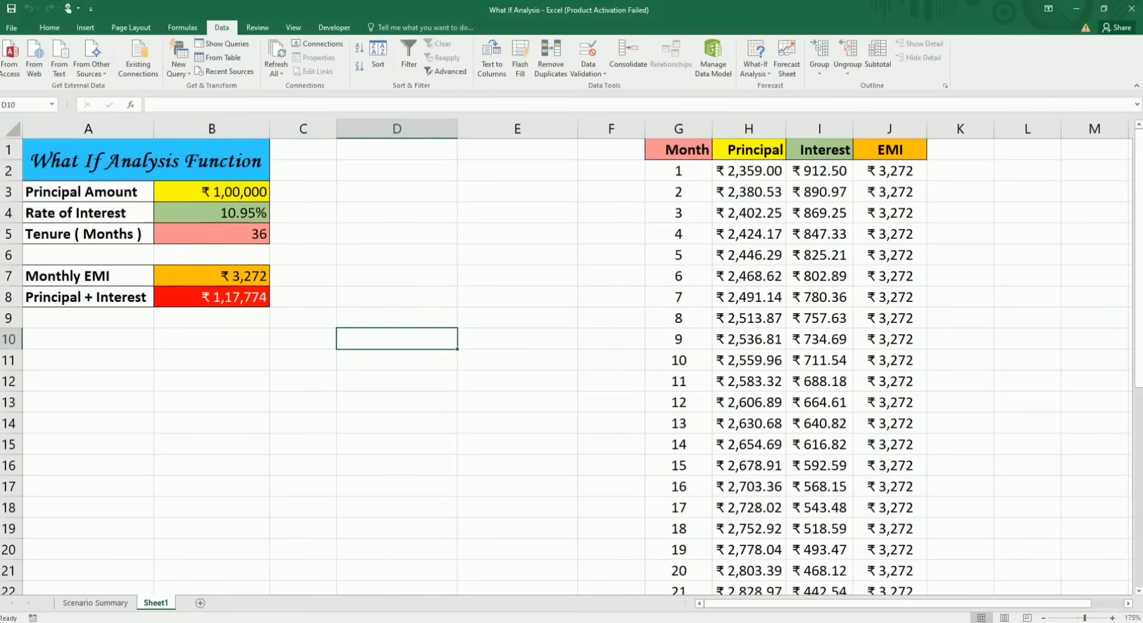
- Check the 36-month EMI in G10 on the Scenario Summary sheet, then return to Sheet1
{"action": "left_click", "coordinate": [116, 603]}
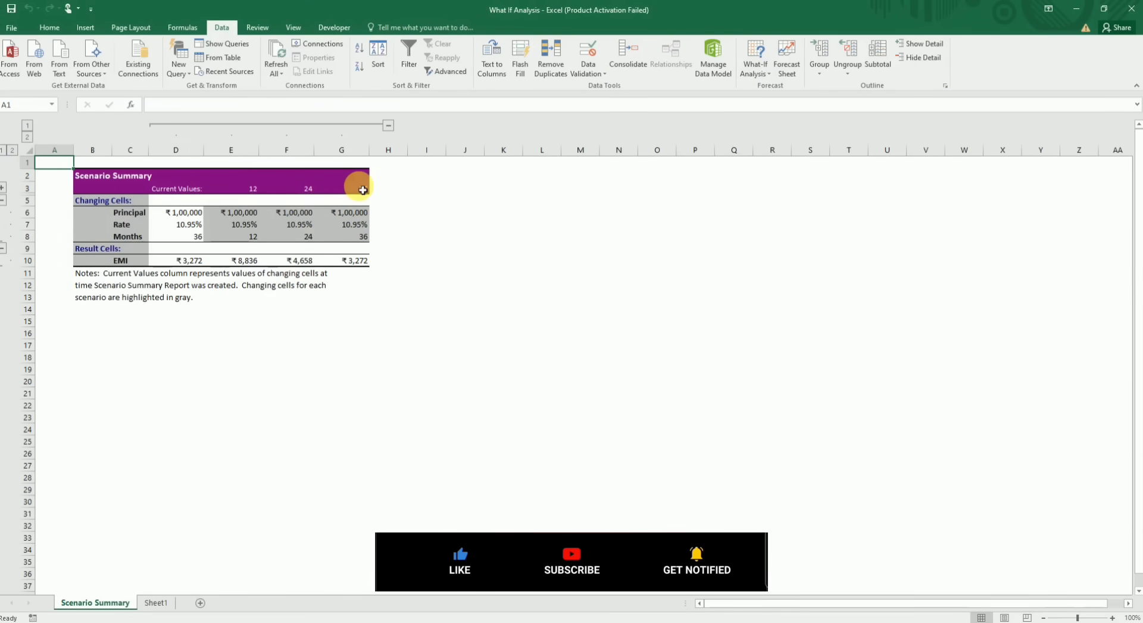
{"action": "left_click", "coordinate": [365, 261]}
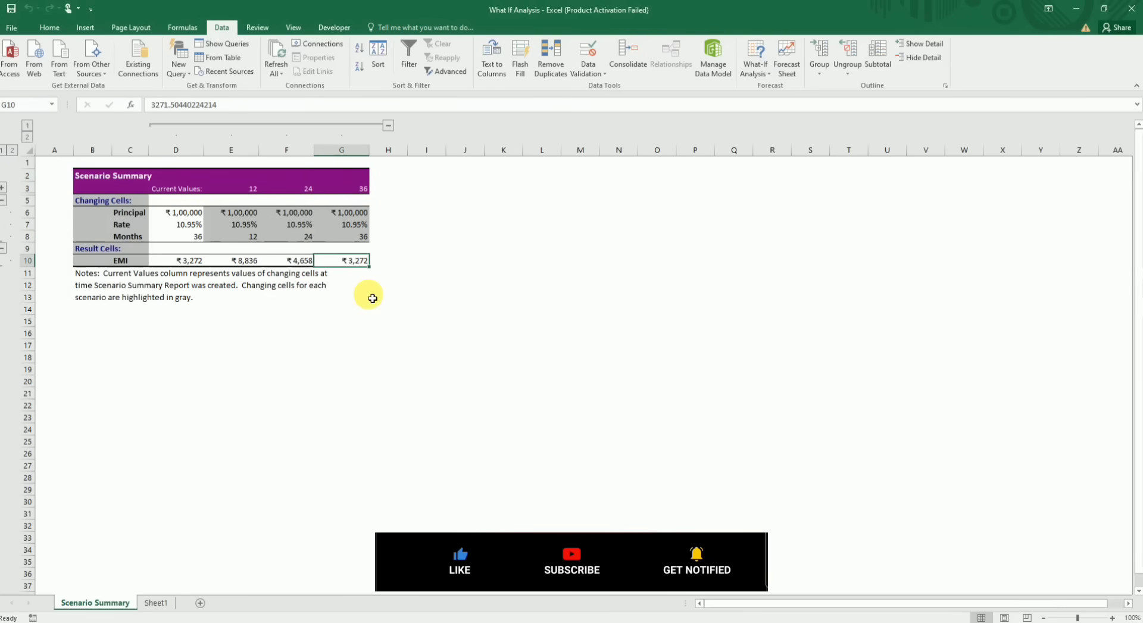
{"action": "left_click", "coordinate": [157, 602]}
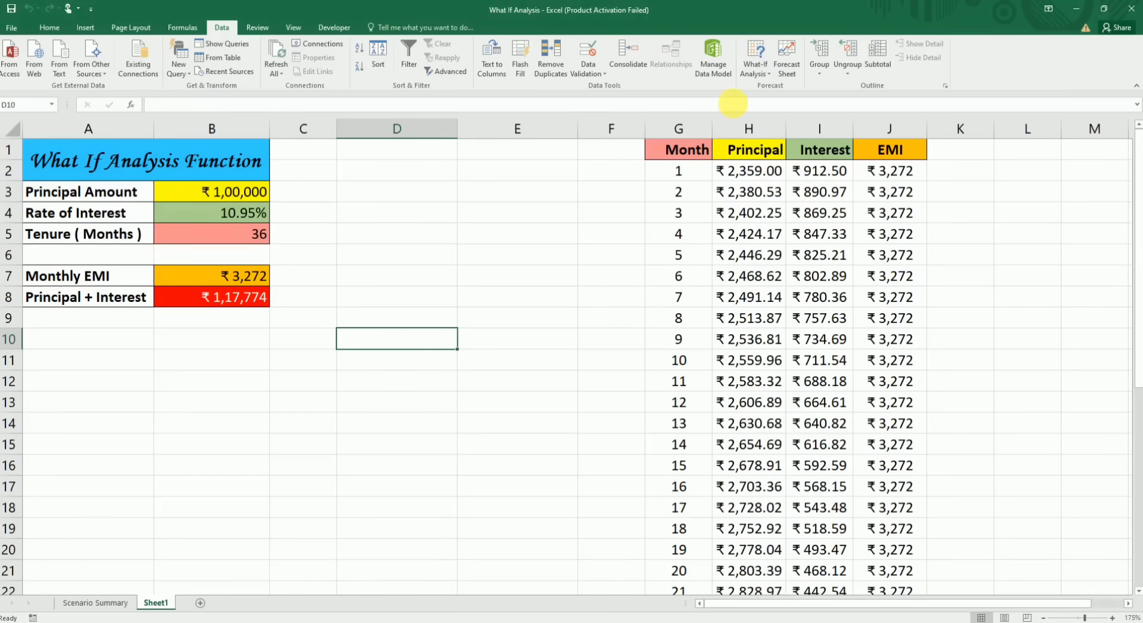
- Delete the Scenario Summary sheet so only Sheet1 remains
{"action": "left_click", "coordinate": [754, 65]}
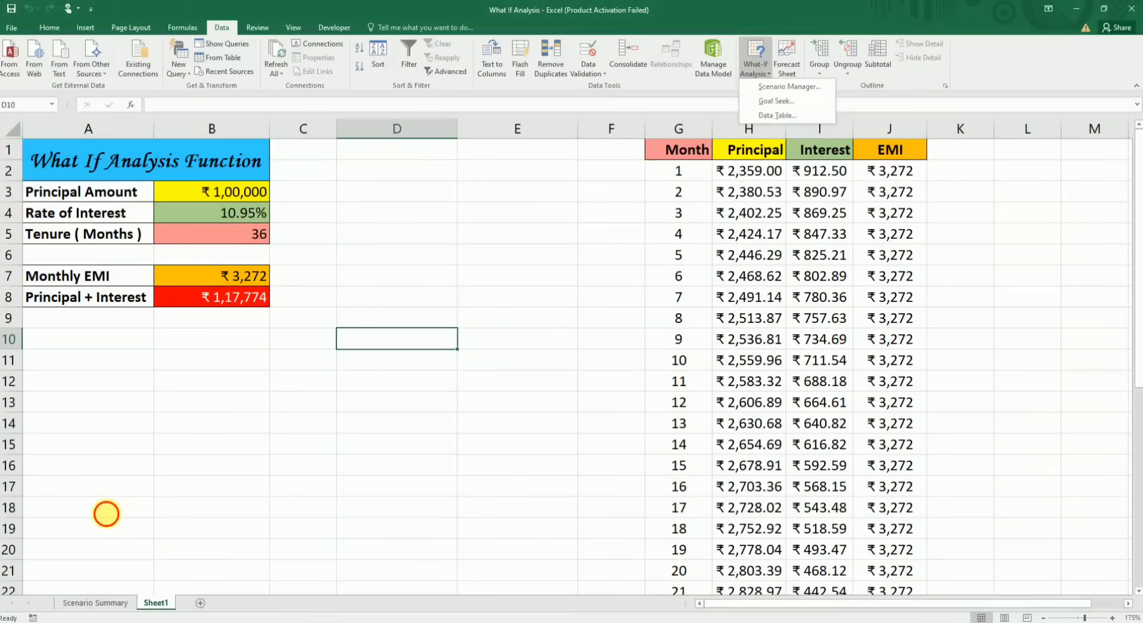
{"action": "left_click", "coordinate": [103, 512]}
{"action": "right_click", "coordinate": [103, 605]}
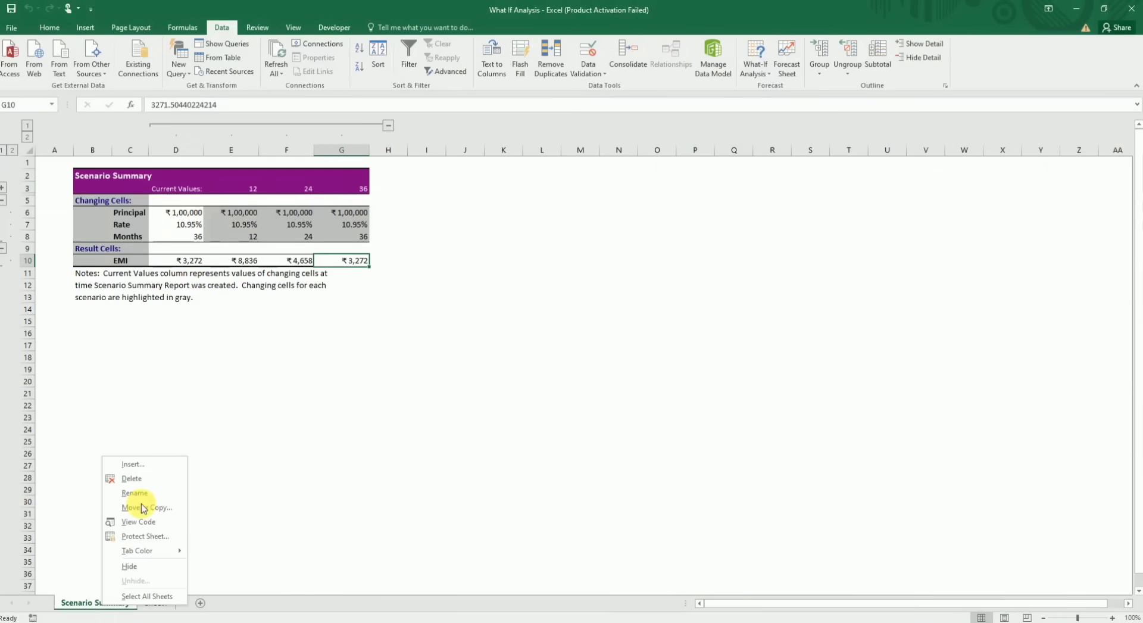
{"action": "left_click", "coordinate": [318, 404]}
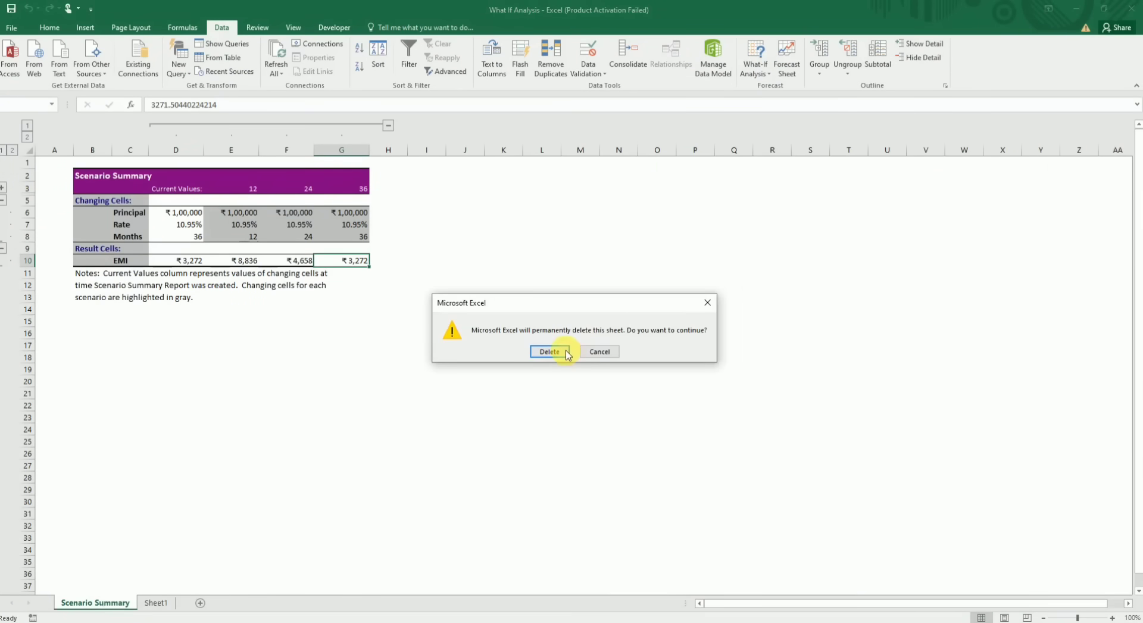
{"action": "left_click", "coordinate": [563, 353]}
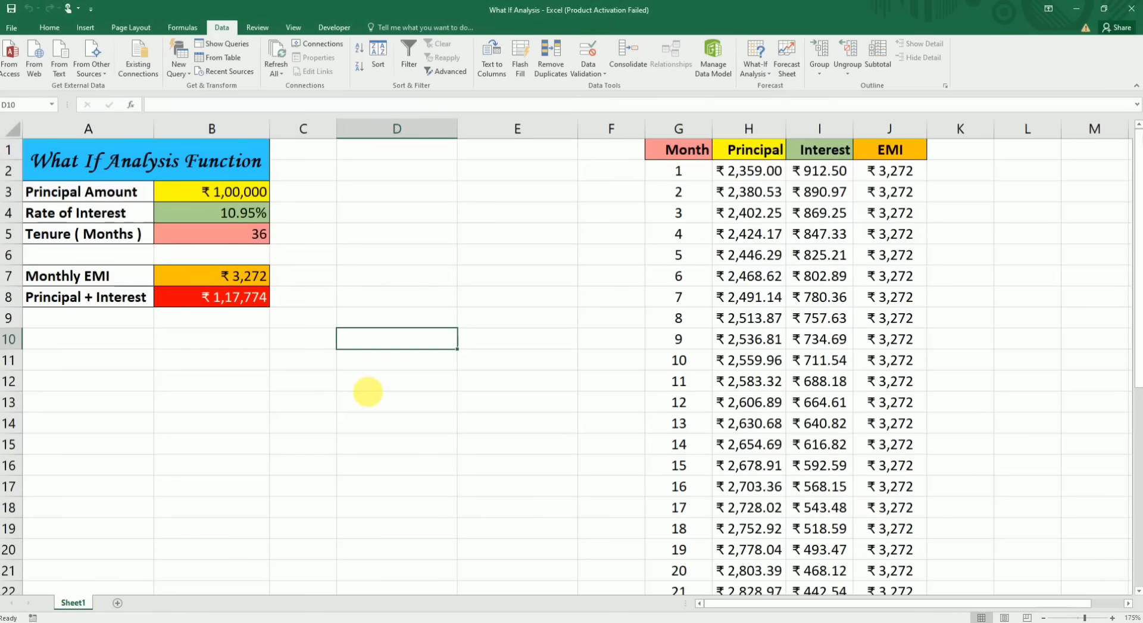
{"action": "left_click", "coordinate": [608, 359]}
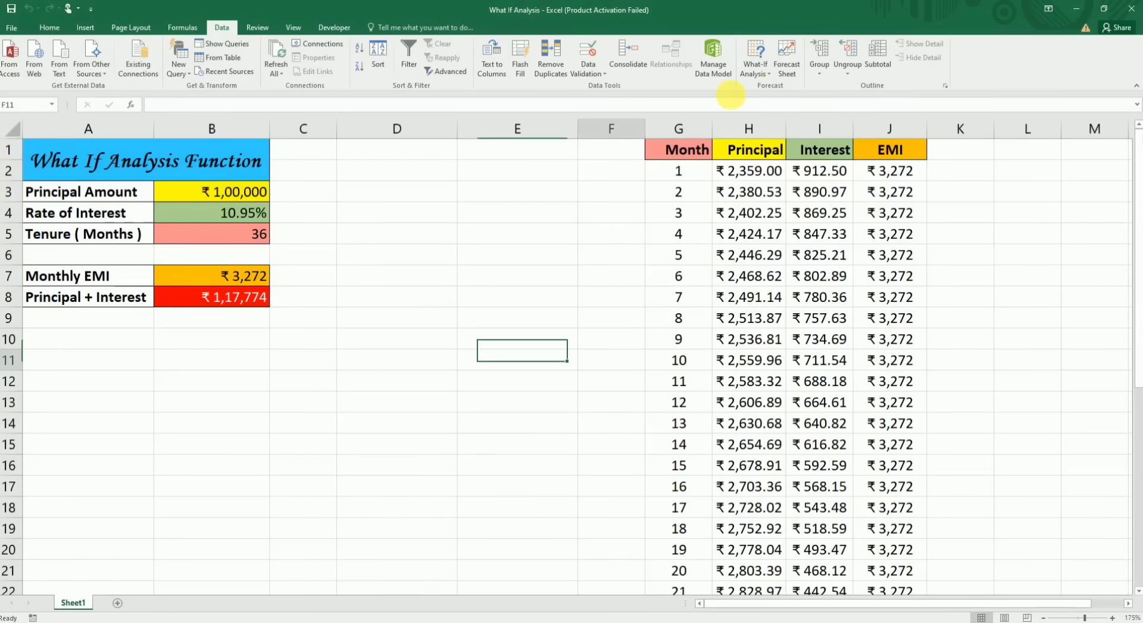
{"action": "left_click", "coordinate": [753, 71]}
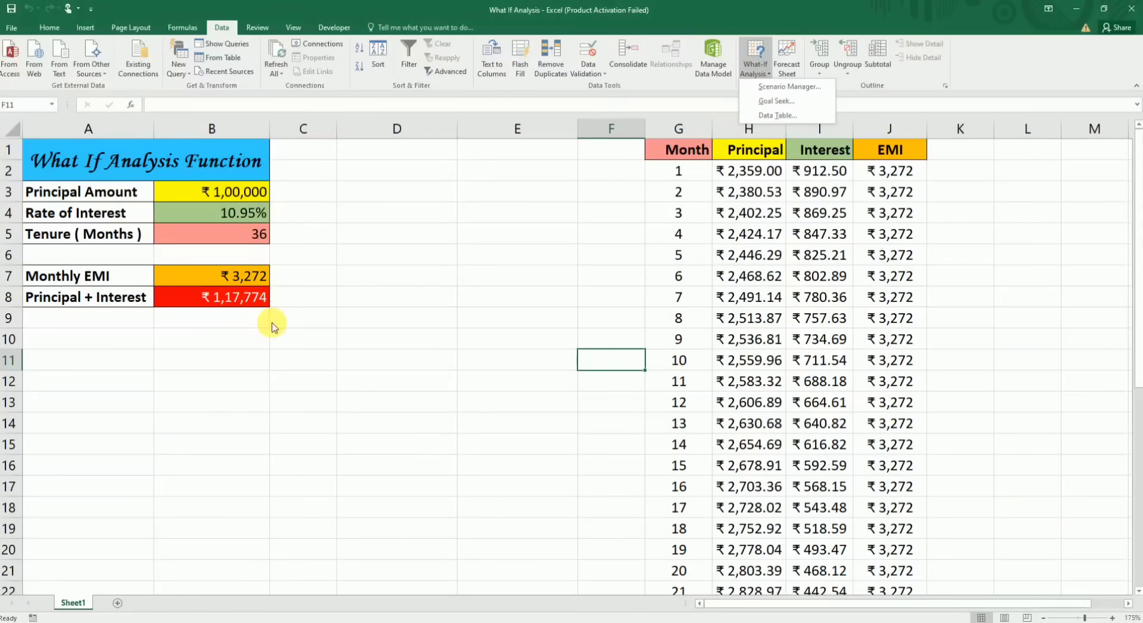
{"action": "left_click", "coordinate": [251, 340]}
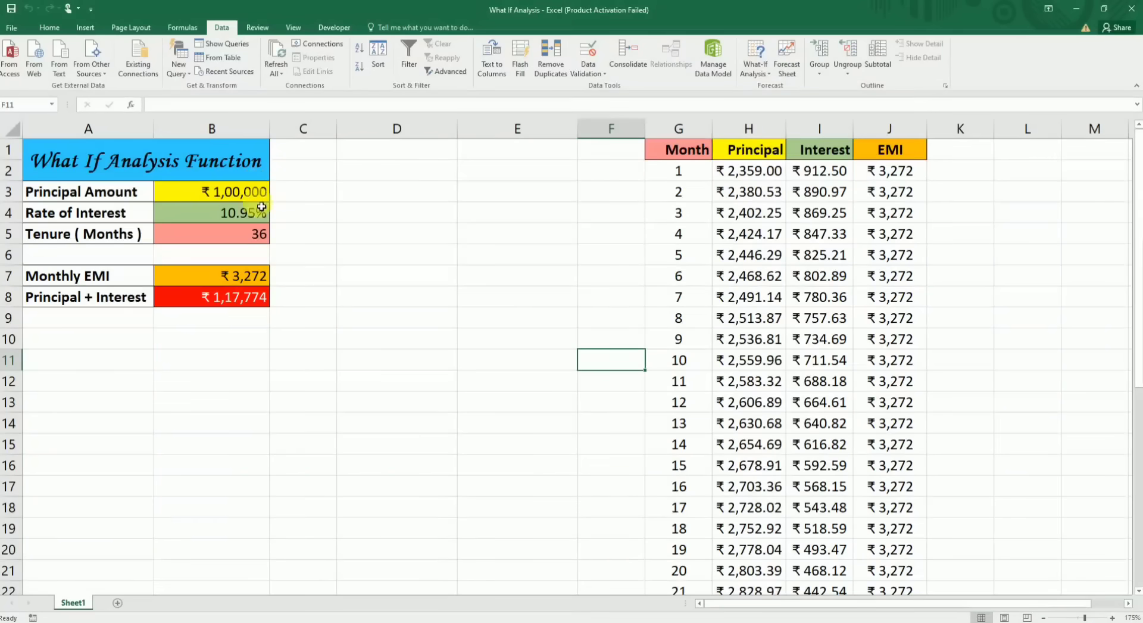
{"action": "left_click", "coordinate": [764, 74]}
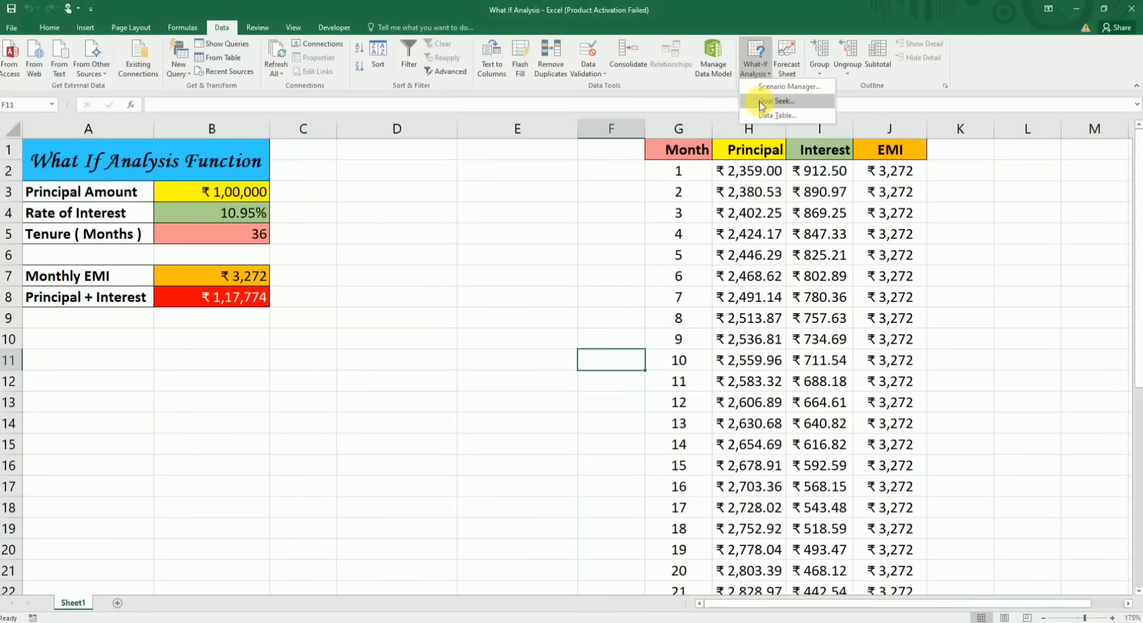
- Goal Seek the Monthly EMI in B7 to ₹2,500 by changing the principal in B3
{"action": "left_click", "coordinate": [762, 102]}
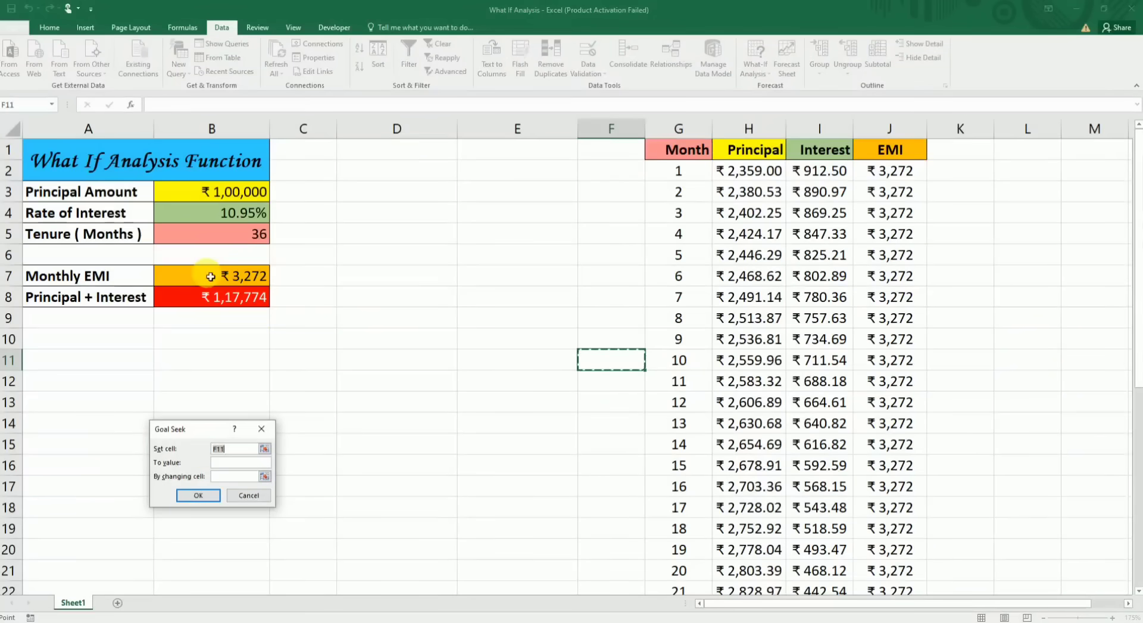
{"action": "left_click", "coordinate": [211, 277]}
{"action": "left_click", "coordinate": [211, 276]}
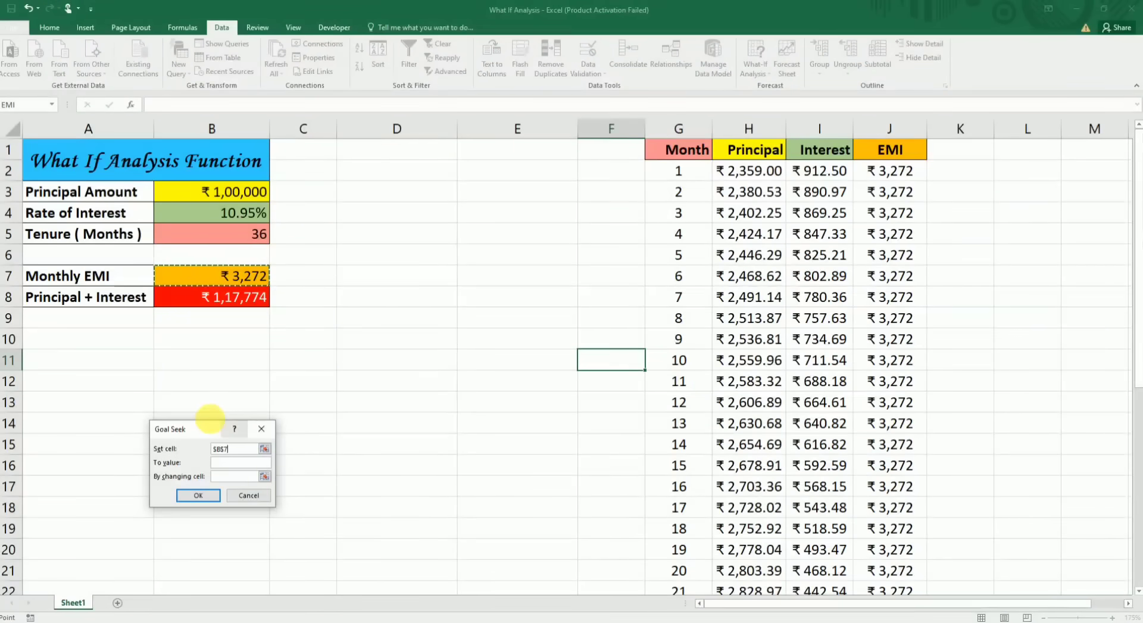
{"action": "left_click", "coordinate": [238, 465]}
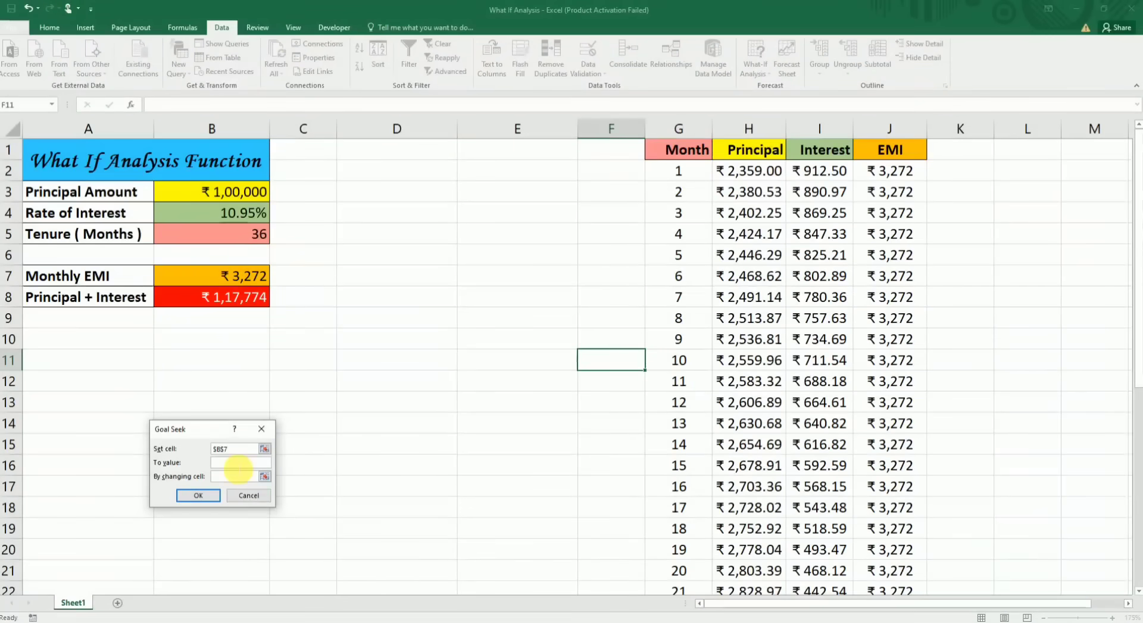
{"action": "type", "text": "2500"}
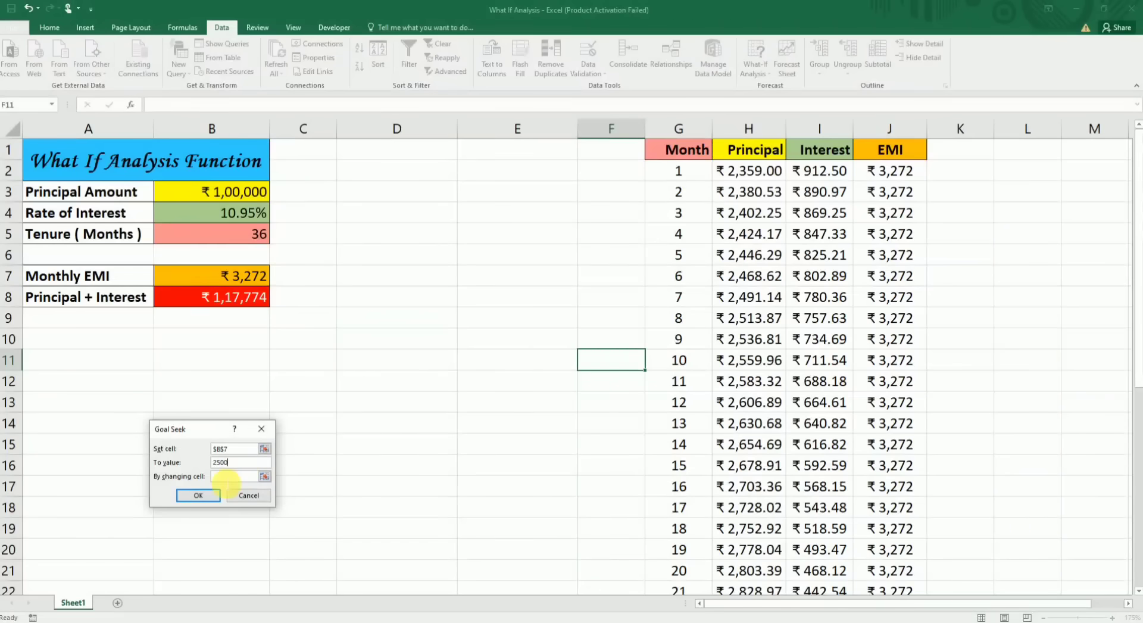
{"action": "left_click", "coordinate": [231, 476]}
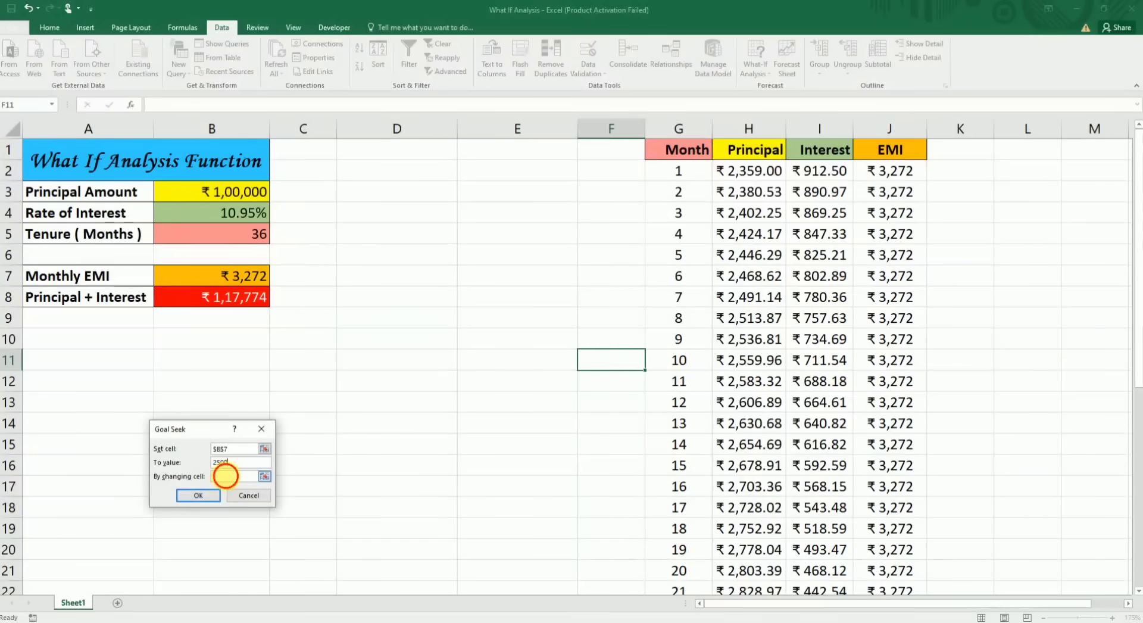
{"action": "left_click", "coordinate": [228, 191]}
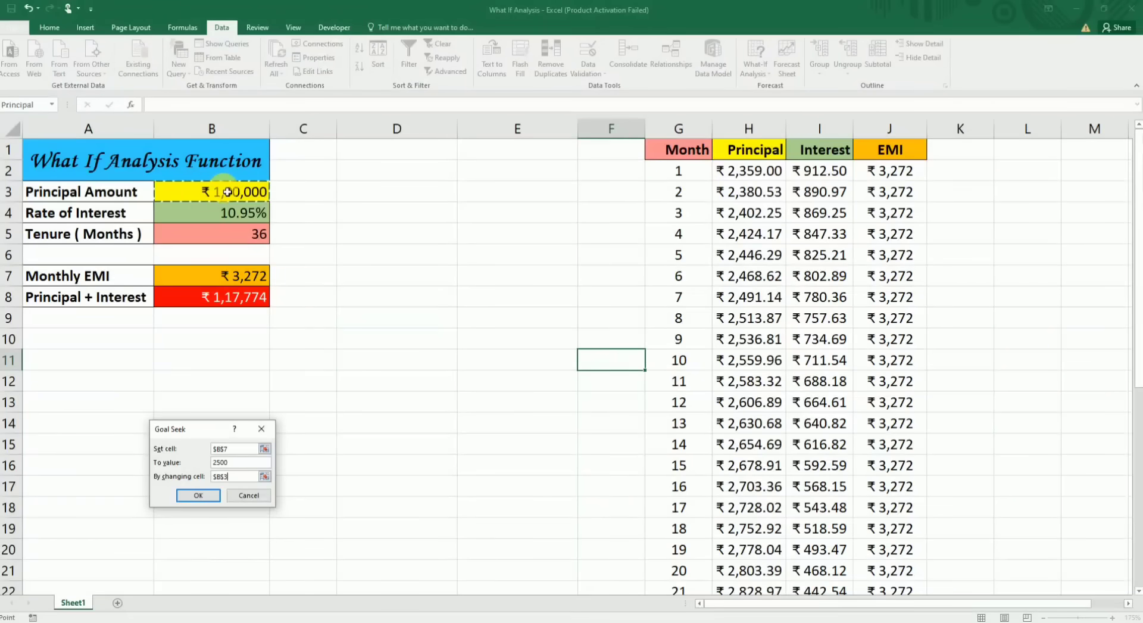
{"action": "left_click", "coordinate": [199, 495]}
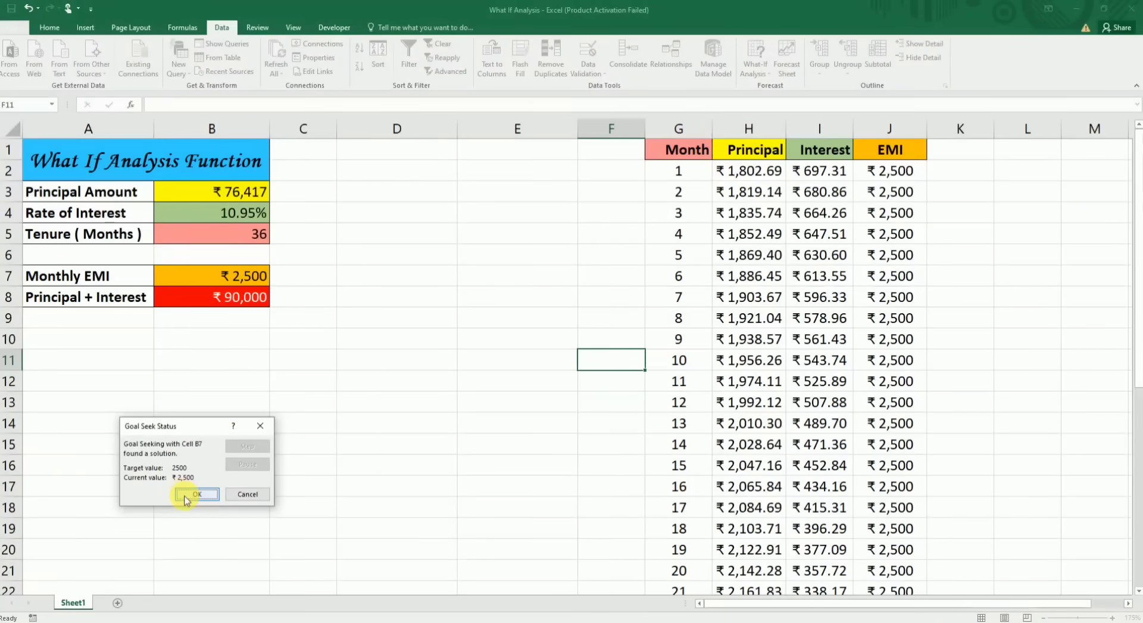
- Discard the ₹2,500 result, then Goal Seek B7 to ₹5,000 by changing B3, giving ₹1,52,835
{"action": "left_click", "coordinate": [257, 495]}
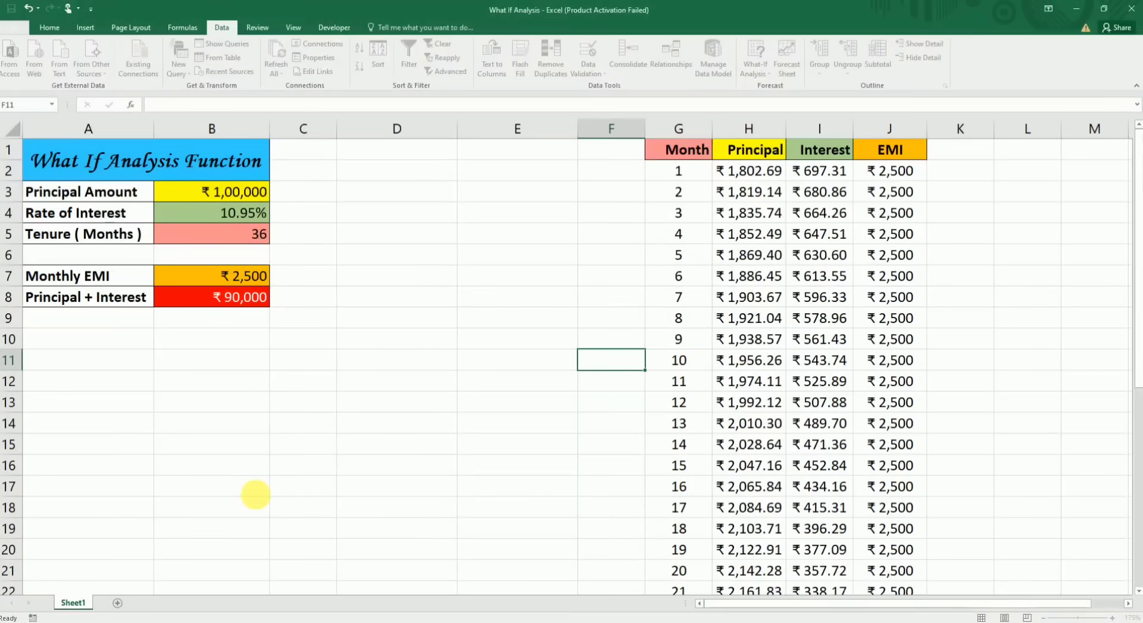
{"action": "left_click", "coordinate": [266, 284]}
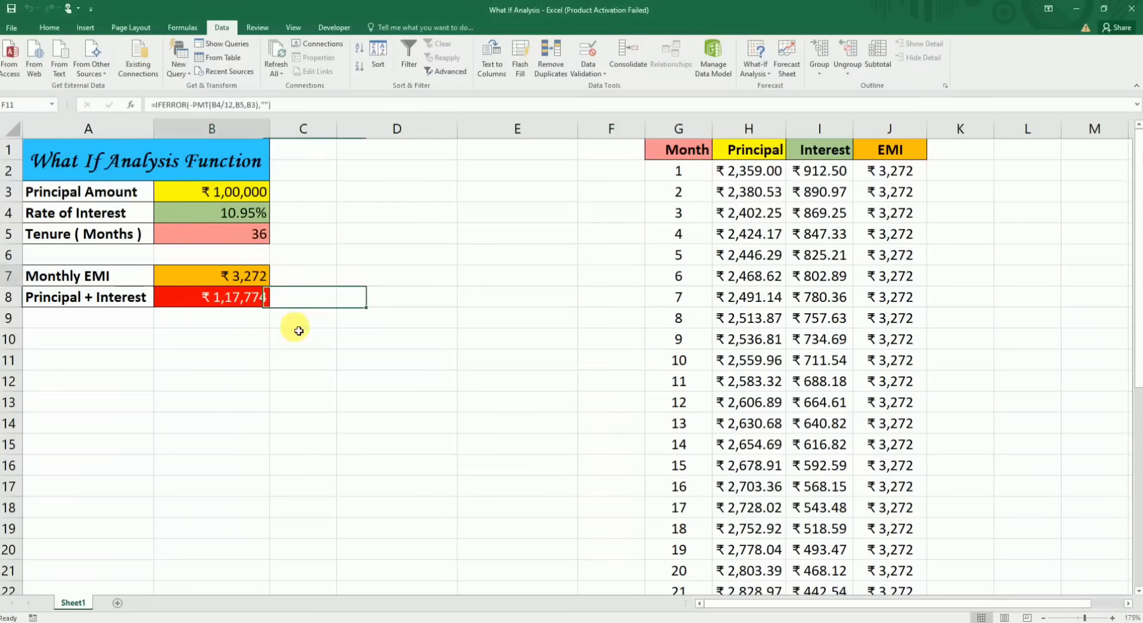
{"action": "left_click", "coordinate": [755, 68]}
{"action": "left_click", "coordinate": [757, 100]}
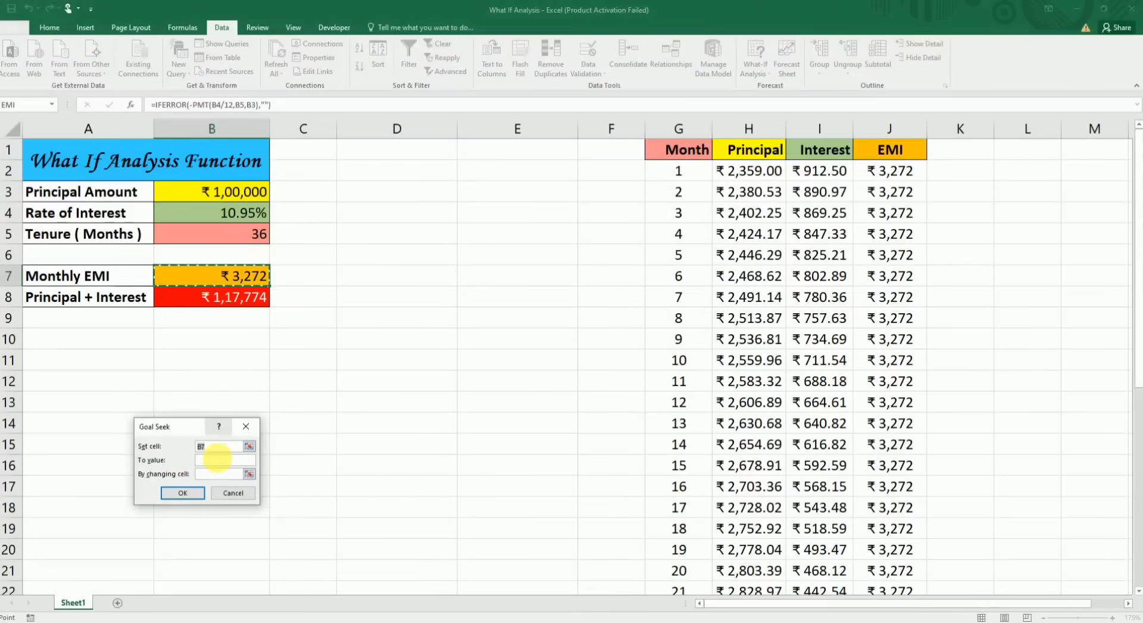
{"action": "left_click", "coordinate": [217, 460]}
{"action": "type", "text": "5000"}
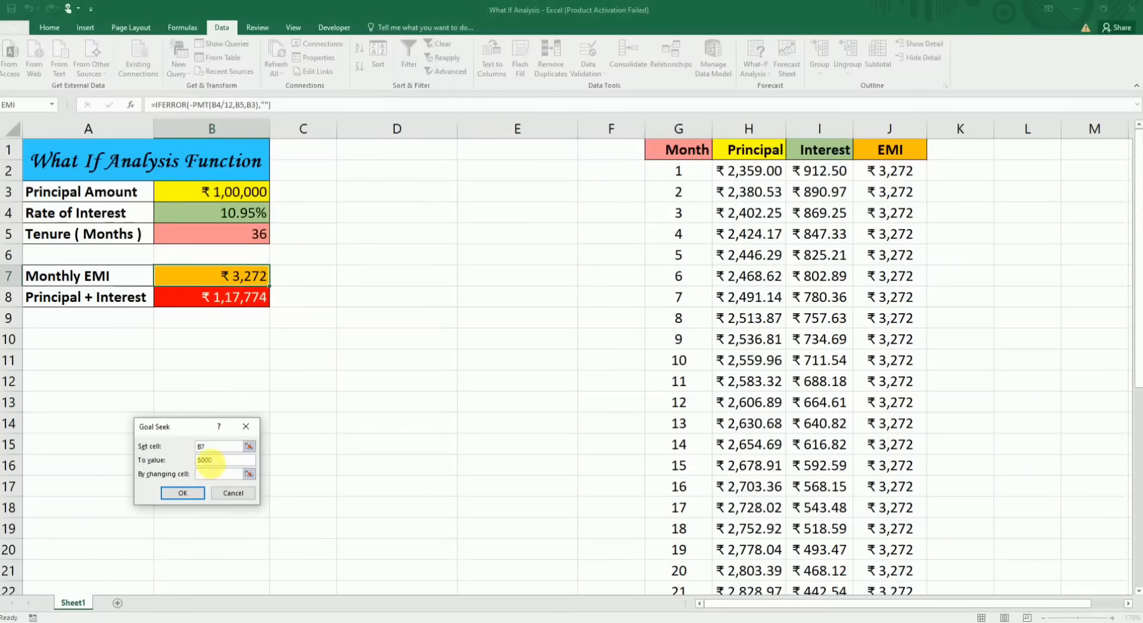
{"action": "left_click", "coordinate": [206, 474]}
{"action": "left_click", "coordinate": [230, 190]}
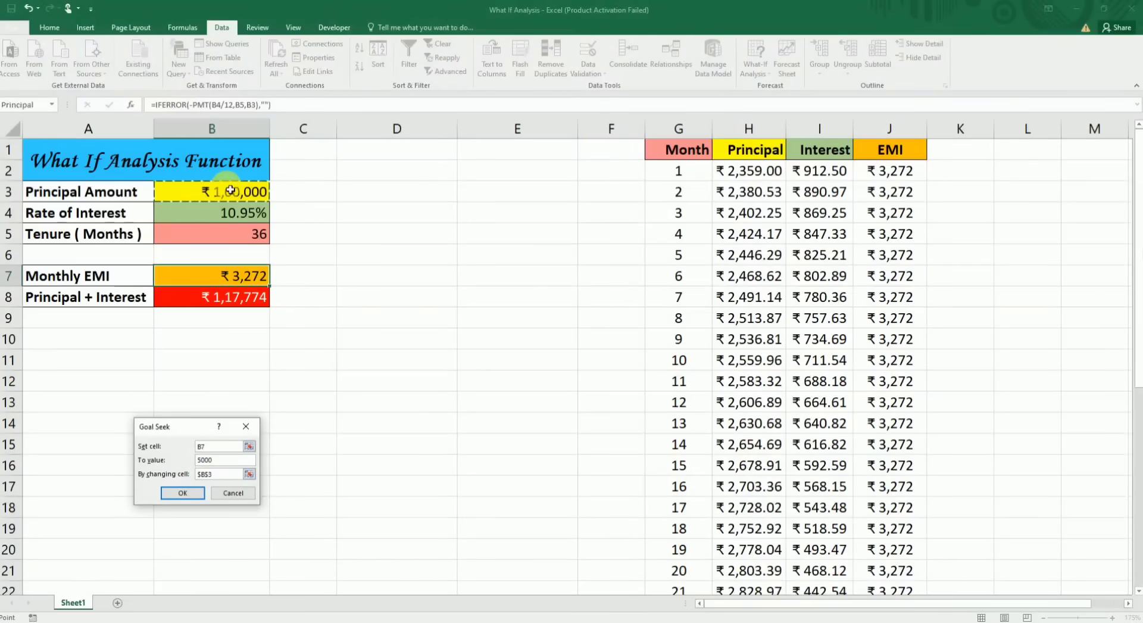
{"action": "left_click", "coordinate": [187, 492]}
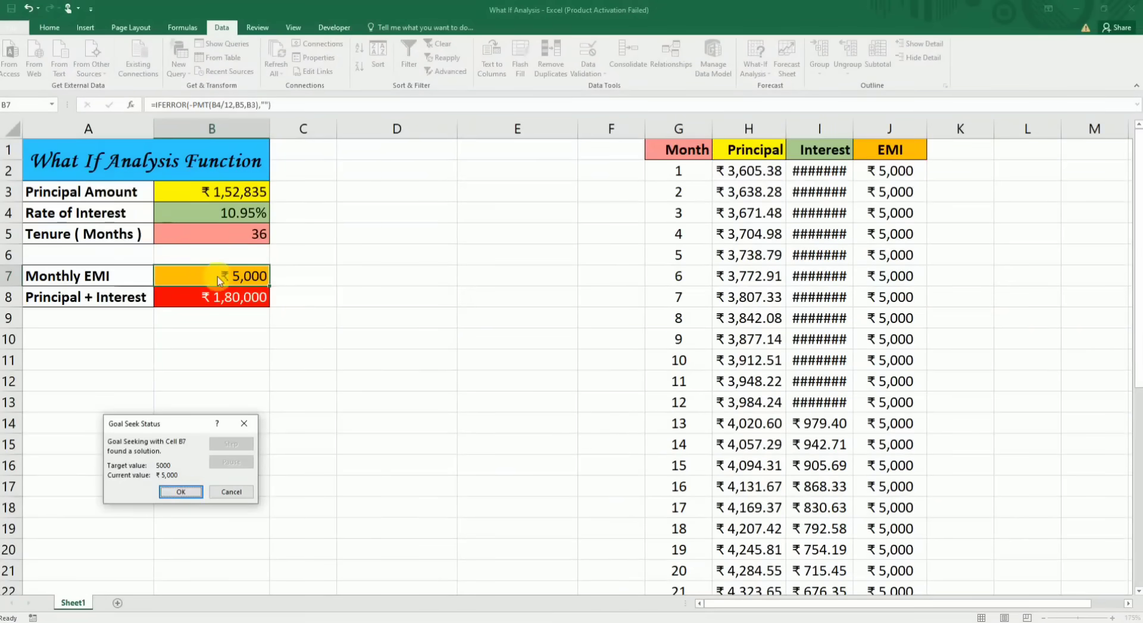
{"action": "left_click", "coordinate": [182, 490]}
- Discard the ₹5,000 Goal Seek result, restoring the ₹1,00,000 principal
{"action": "left_click", "coordinate": [222, 493]}
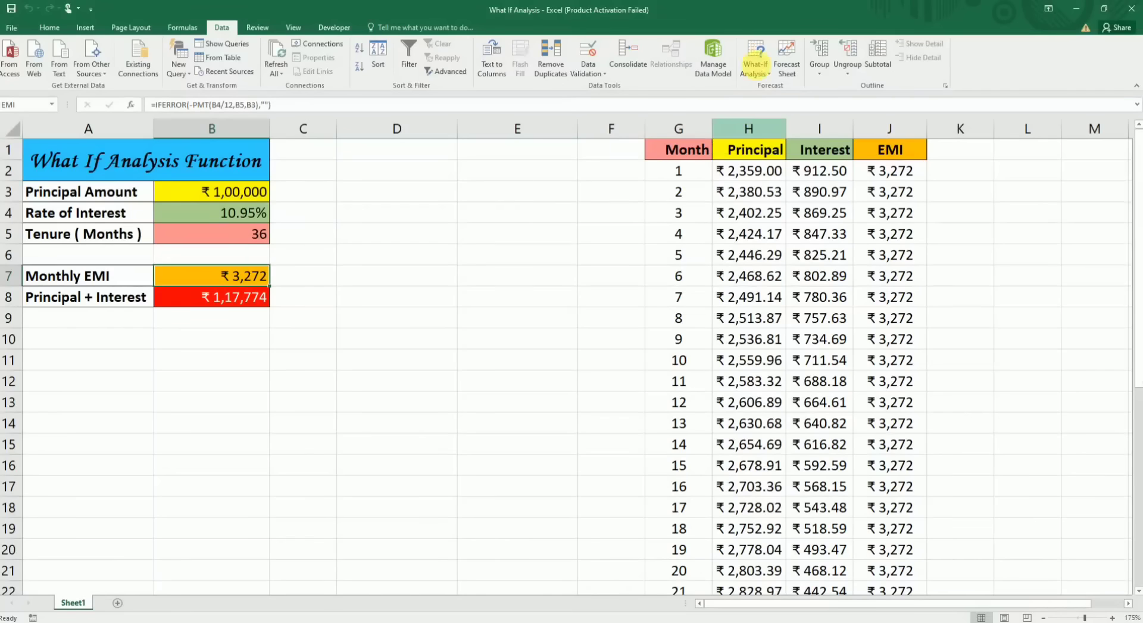
{"action": "left_click", "coordinate": [758, 69]}
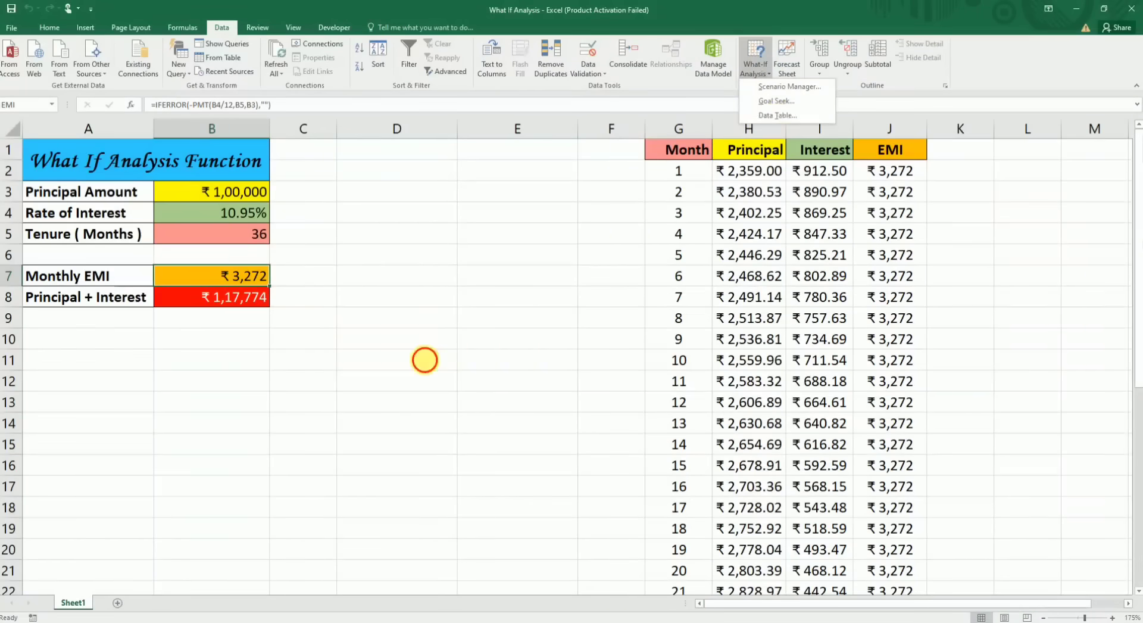
{"action": "left_click", "coordinate": [424, 360]}
{"action": "left_click", "coordinate": [411, 295]}
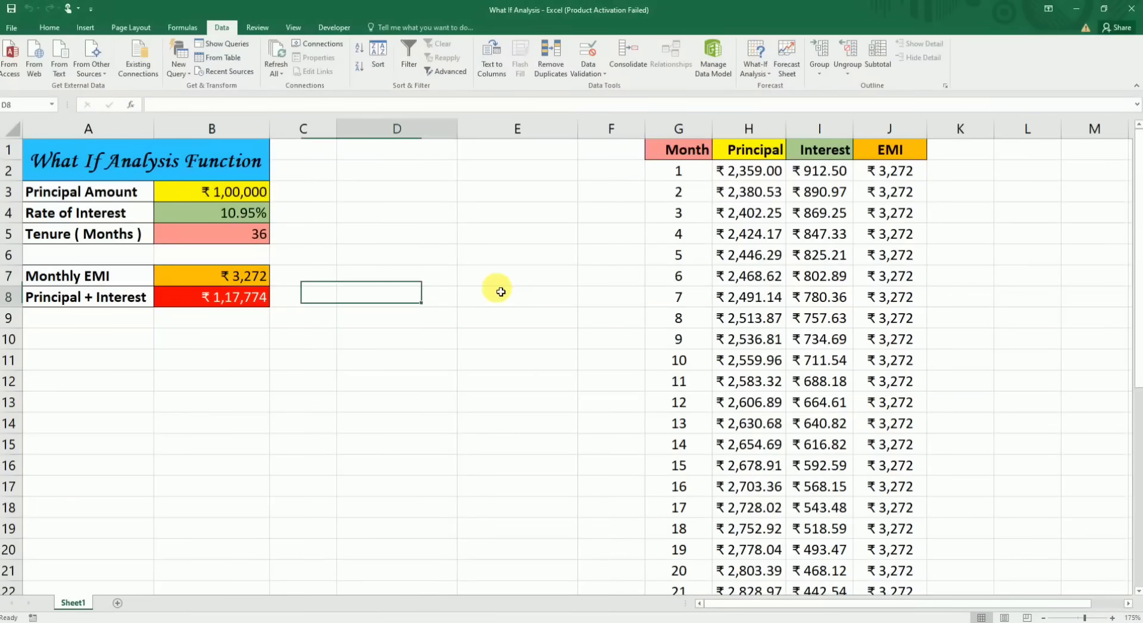
- Link E7 to the Monthly EMI with =B7 so it shows 3272, then select D8
{"action": "left_click", "coordinate": [501, 284]}
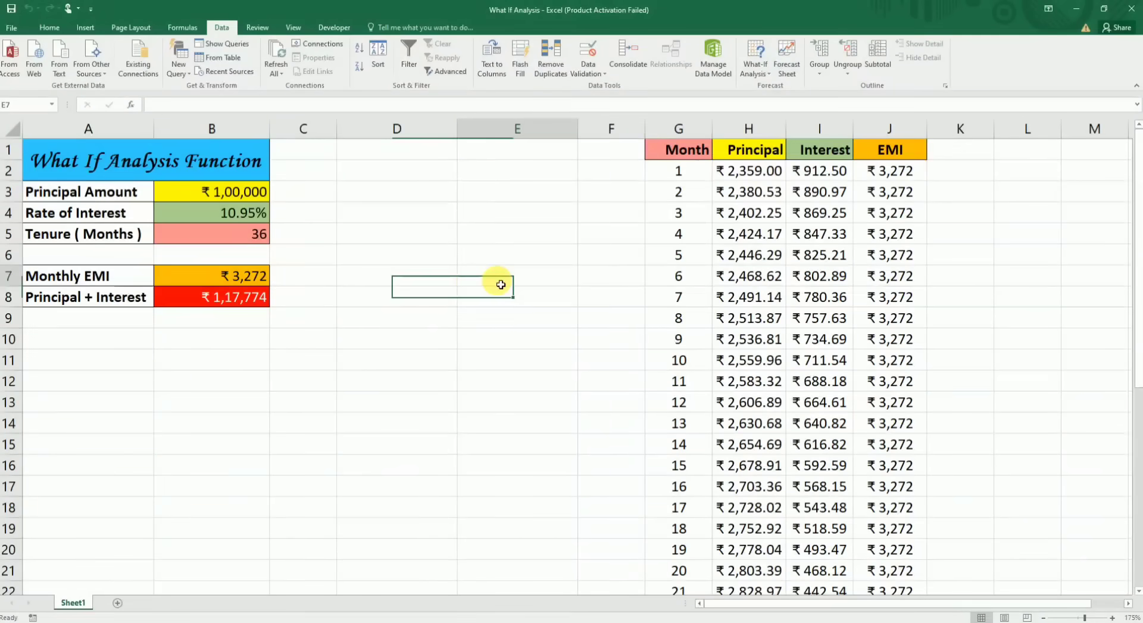
{"action": "type", "text": "="}
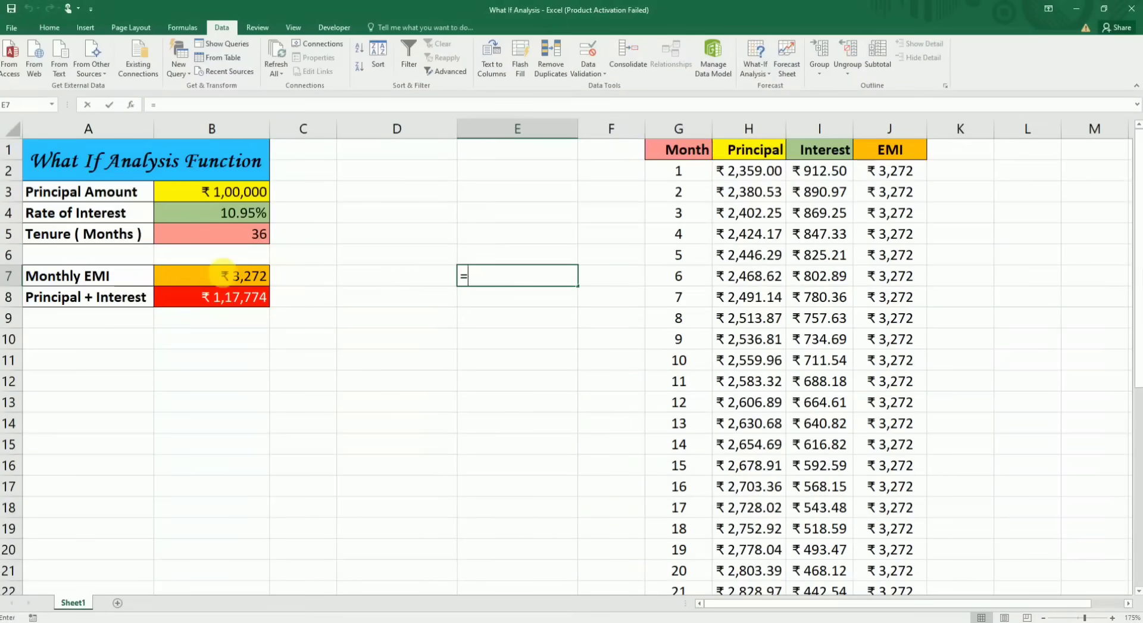
{"action": "left_click", "coordinate": [227, 276]}
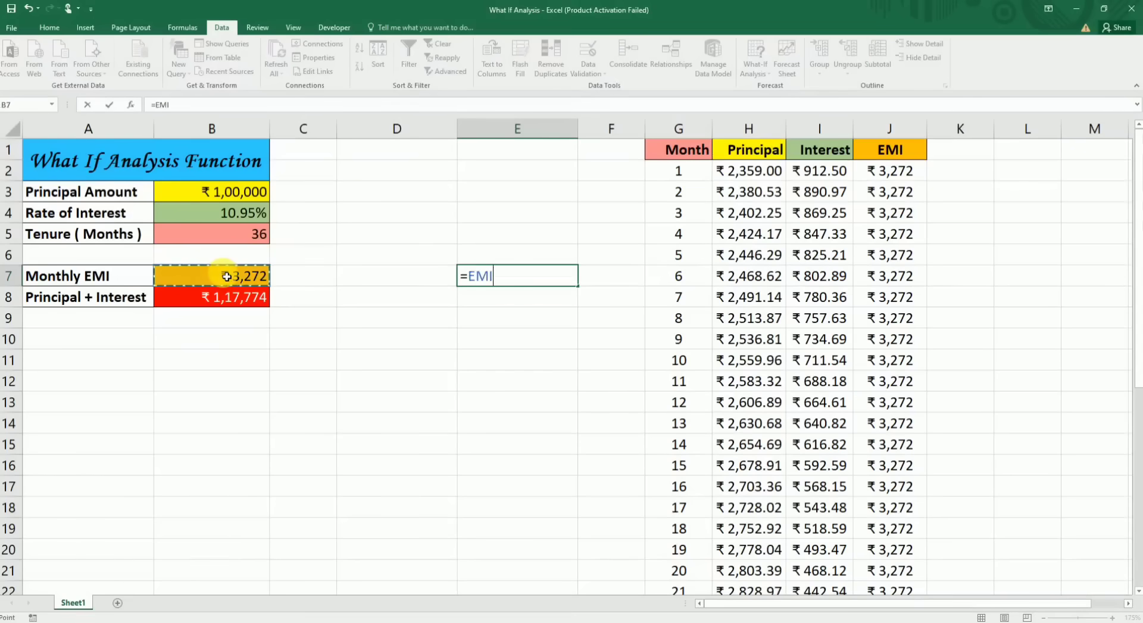
{"action": "key", "text": "Return"}
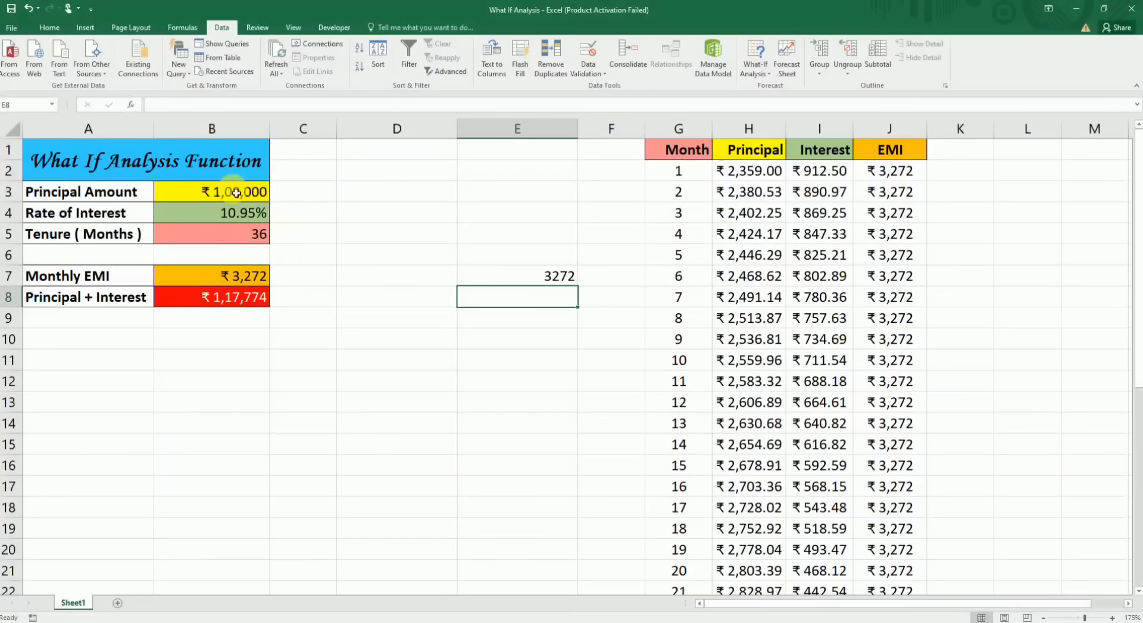
{"action": "left_click", "coordinate": [423, 295]}
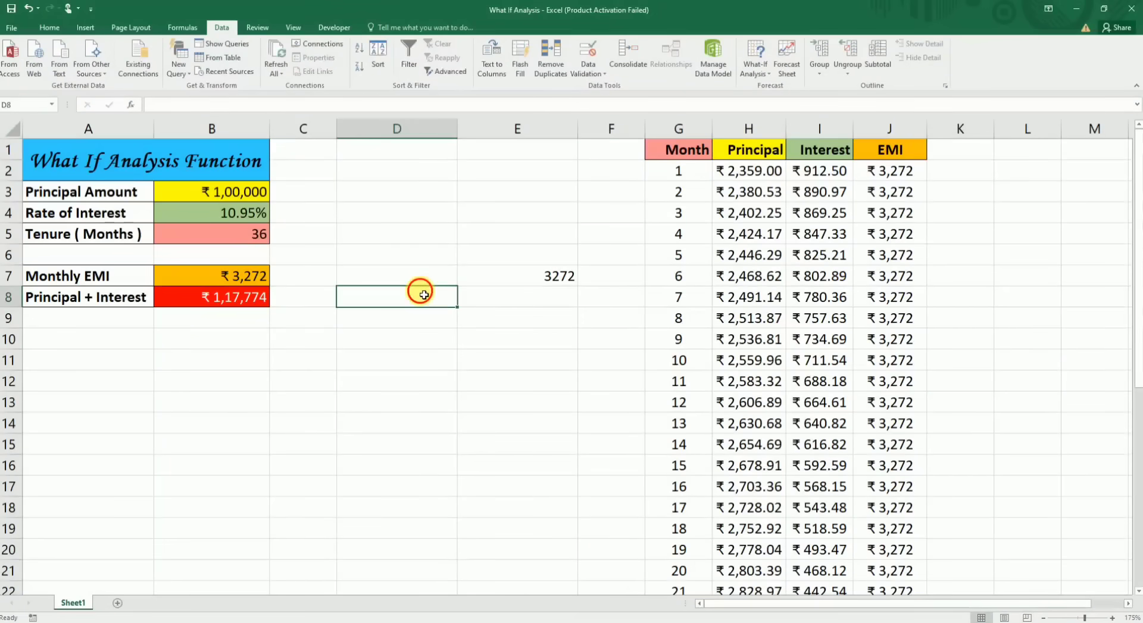
{"action": "key", "text": "Up"}
{"action": "key", "text": "Down"}
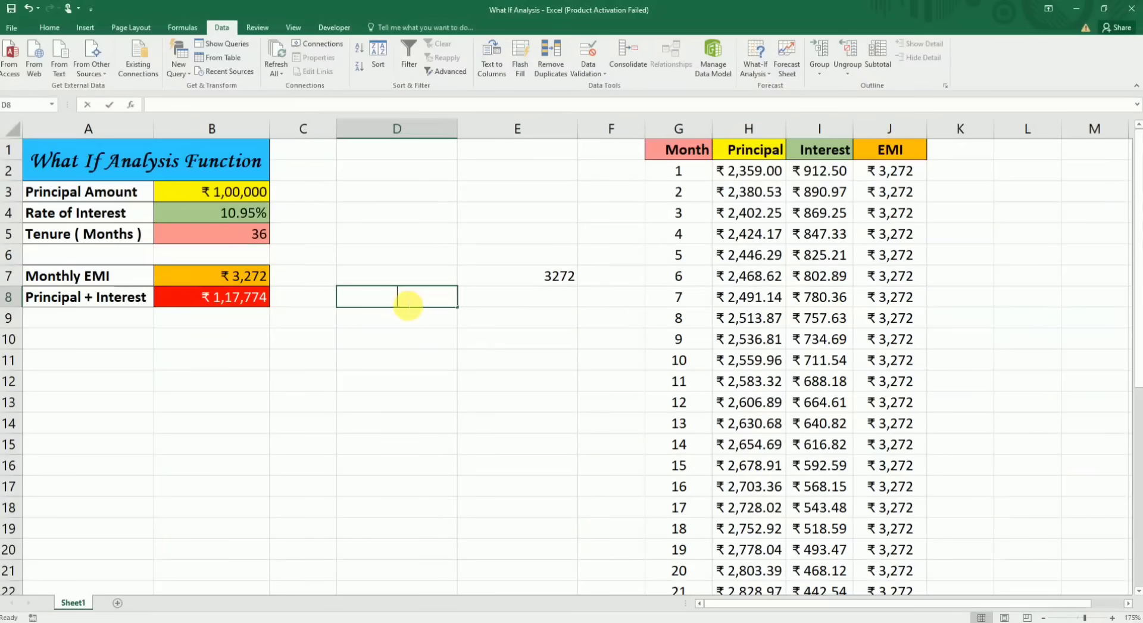
- Enter principal amounts 50,000, 75,000, 85,000 and 1,00,000 in D8:D11
{"action": "type", "text": "50,000"}
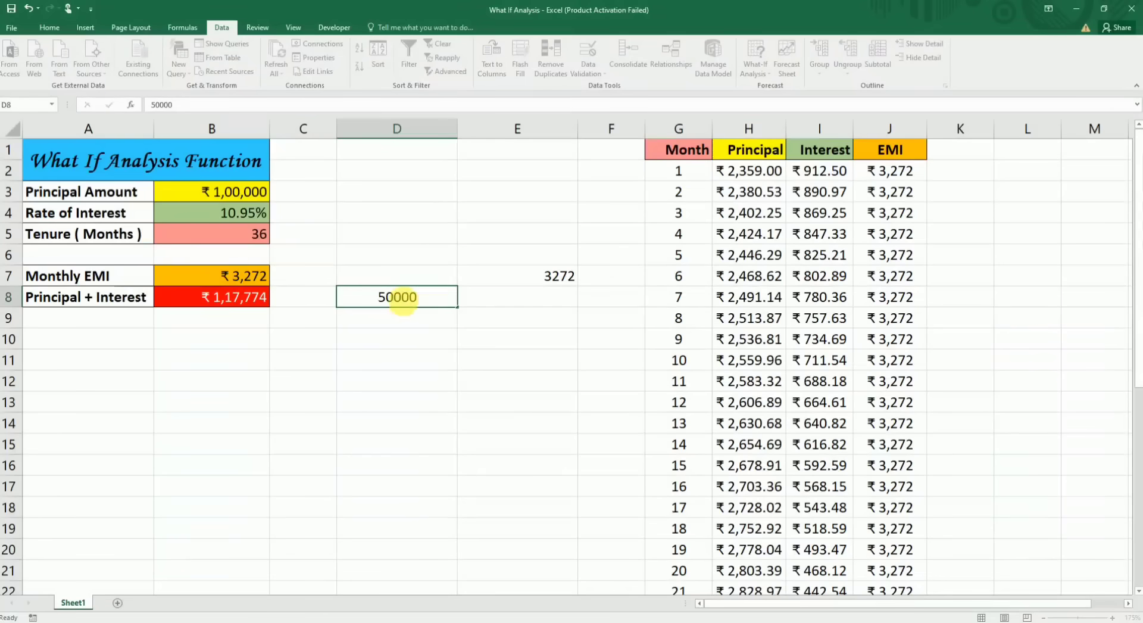
{"action": "key", "text": "Return"}
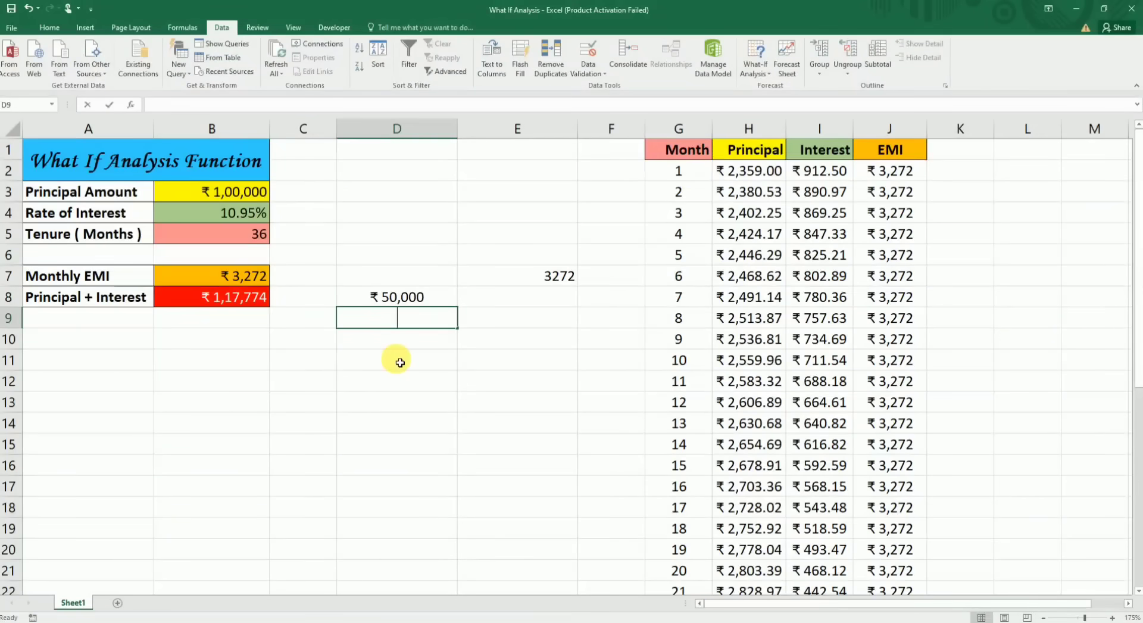
{"action": "type", "text": "7500"}
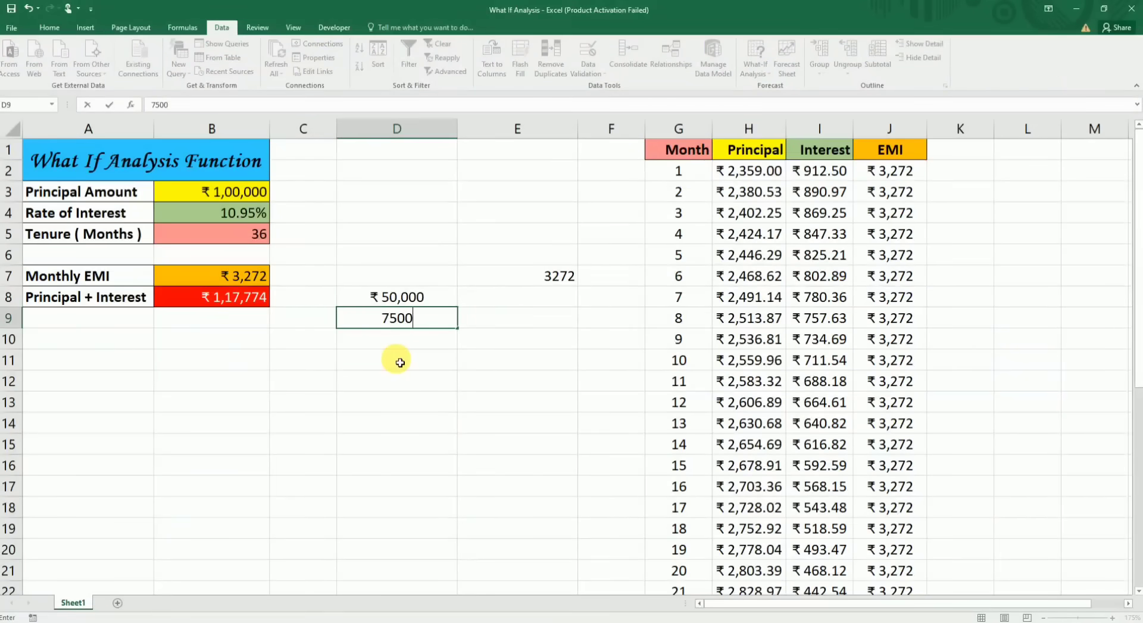
{"action": "type", "text": "0"}
{"action": "key", "text": "Return"}
{"action": "type", "text": "85000"}
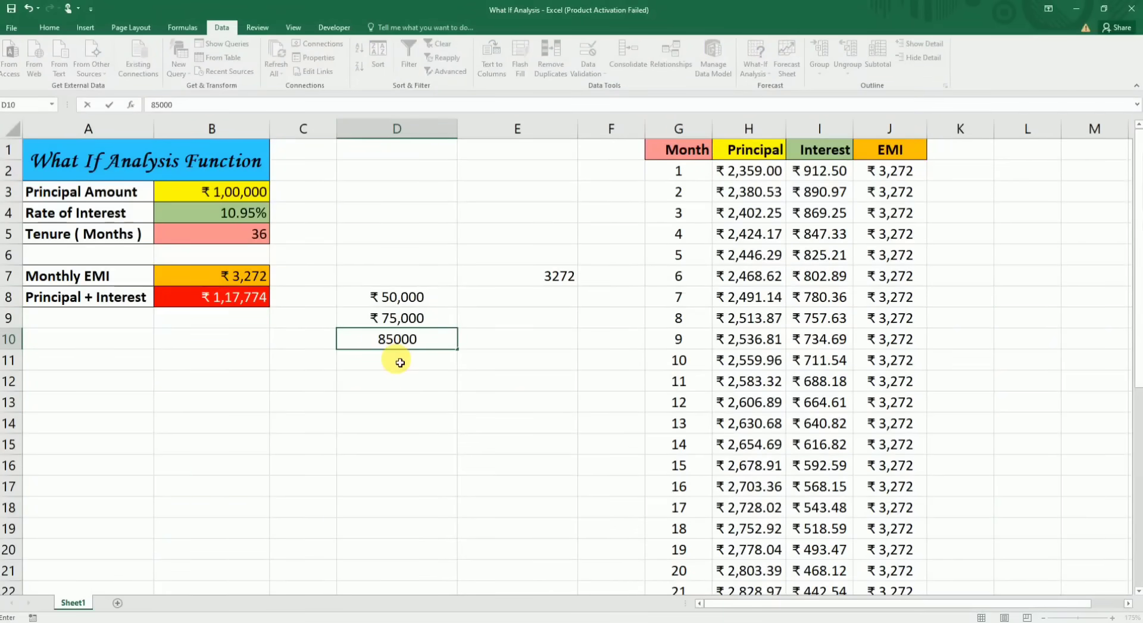
{"action": "key", "text": "ctrl+Return"}
{"action": "left_click", "coordinate": [399, 361]}
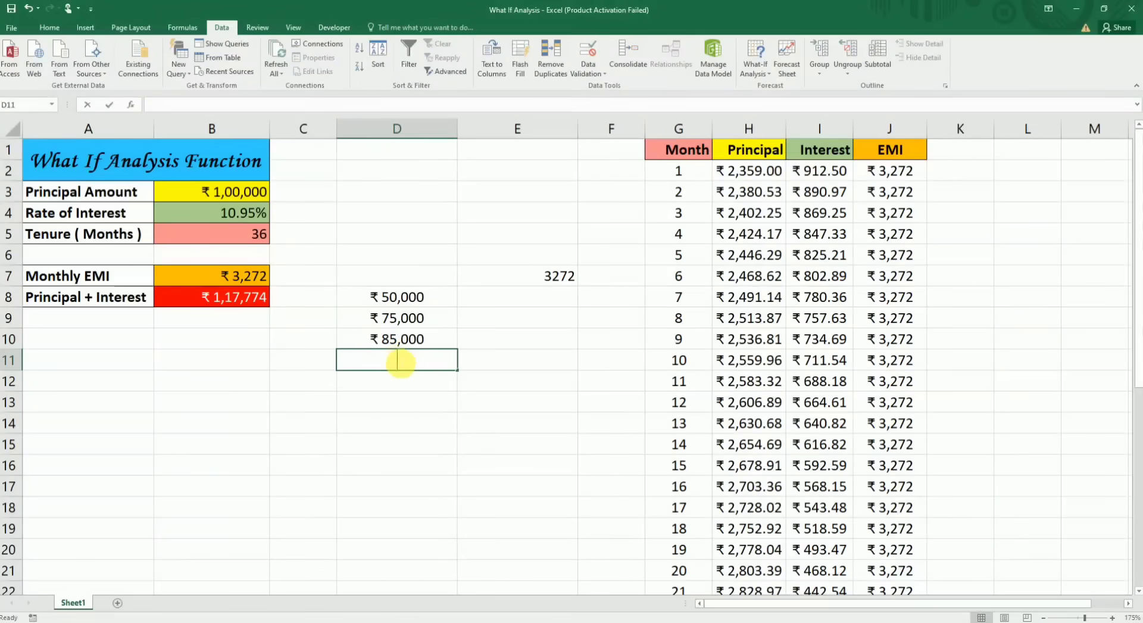
{"action": "type", "text": "1,00,0"}
{"action": "type", "text": "000"}
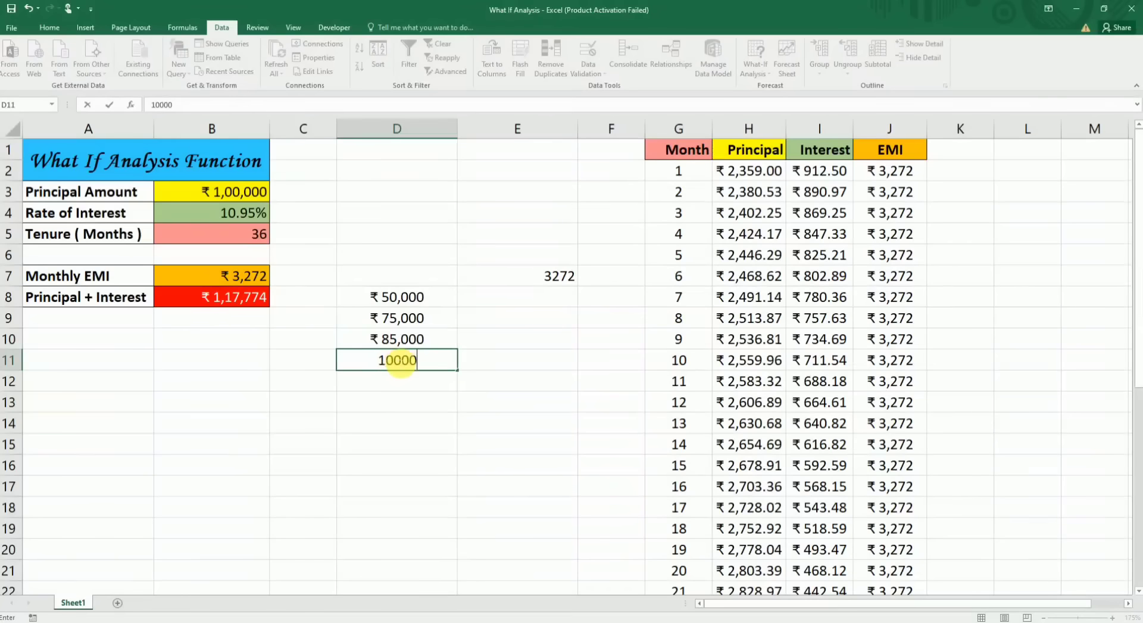
{"action": "type", "text": "0"}
{"action": "key", "text": "ctrl+Return"}
{"action": "key", "text": "Down"}
{"action": "left_click", "coordinate": [492, 387]}
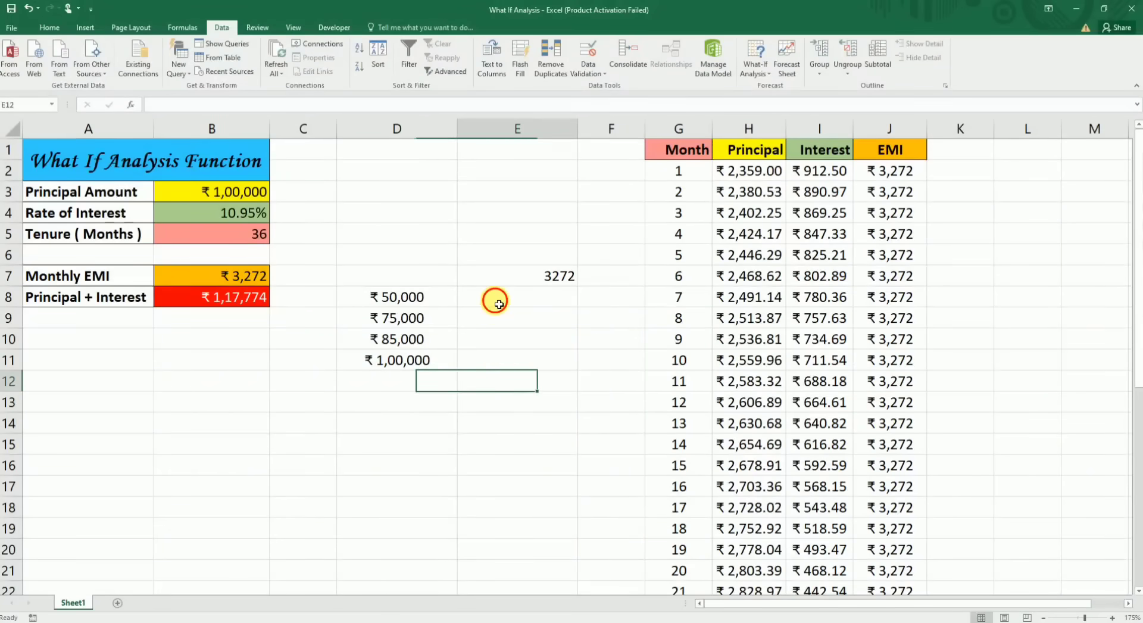
{"action": "key", "text": "Up"}
{"action": "key", "text": "Up"}
{"action": "key", "text": "Up"}
{"action": "key", "text": "Up"}
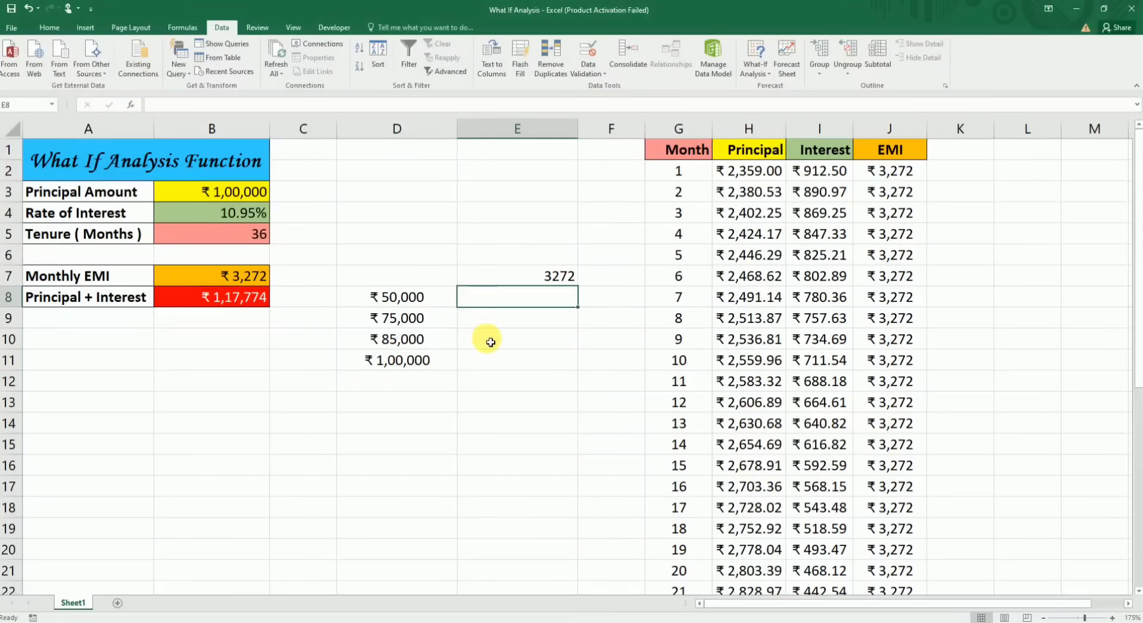
{"action": "key", "text": "Down"}
{"action": "key", "text": "Down"}
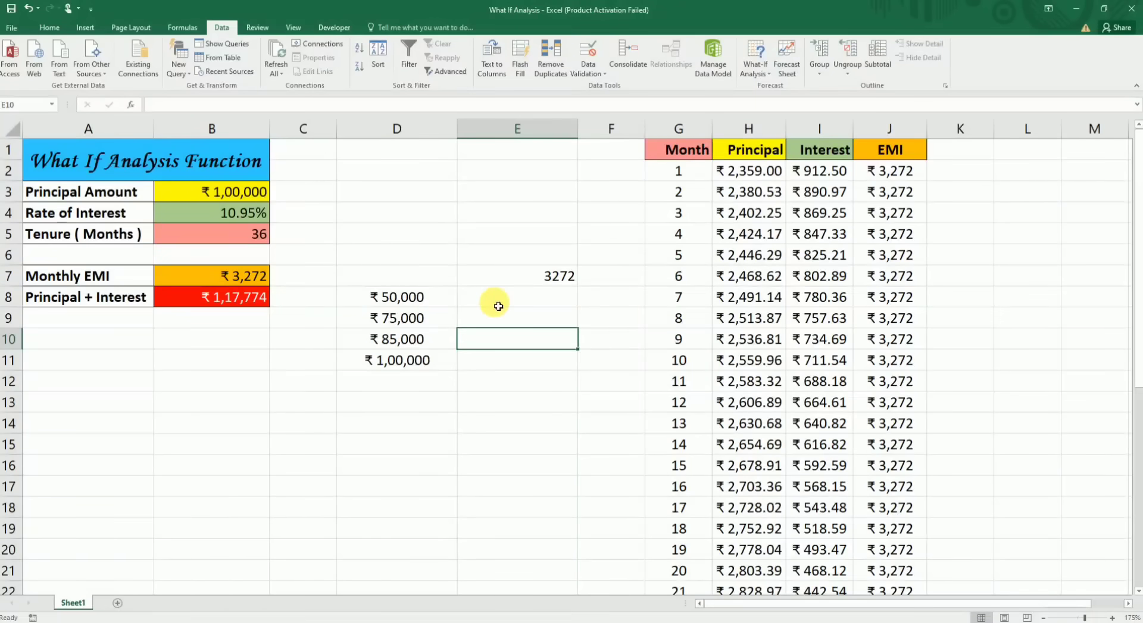
- Select D7:E11 and open the Data Table dialog from What-If Analysis
{"action": "left_click", "coordinate": [752, 70]}
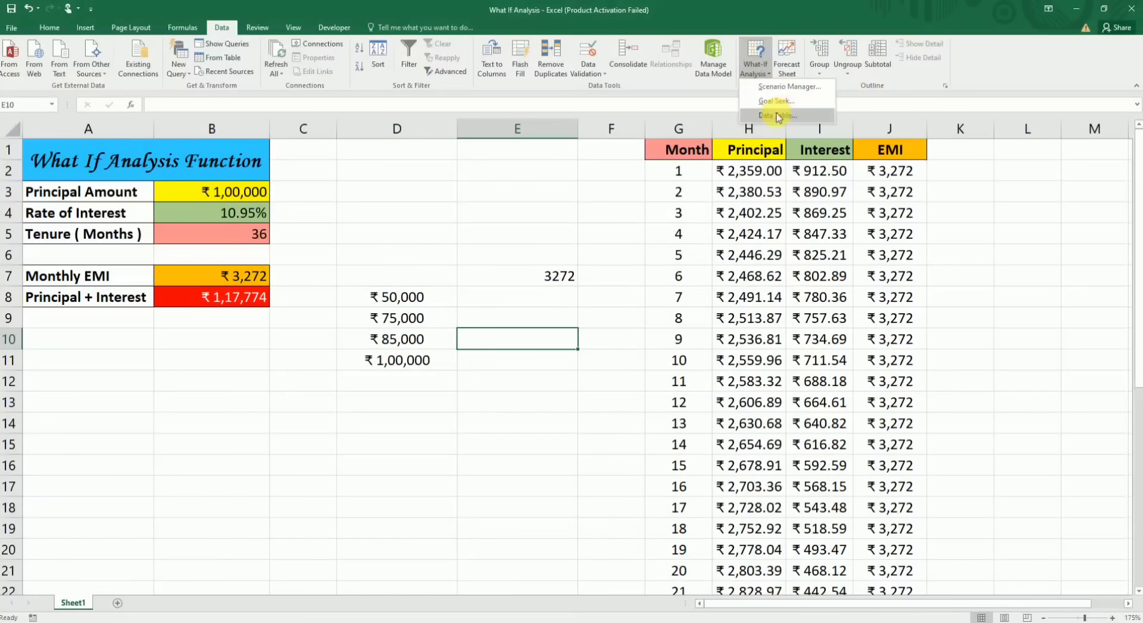
{"action": "left_click", "coordinate": [454, 331]}
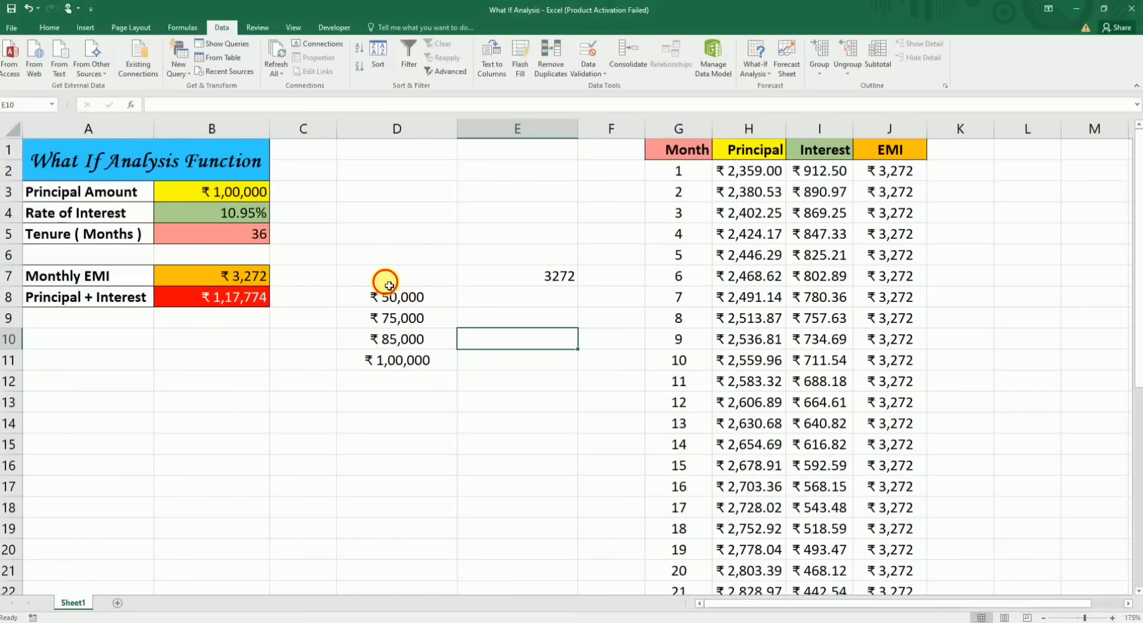
{"action": "left_click", "coordinate": [386, 282]}
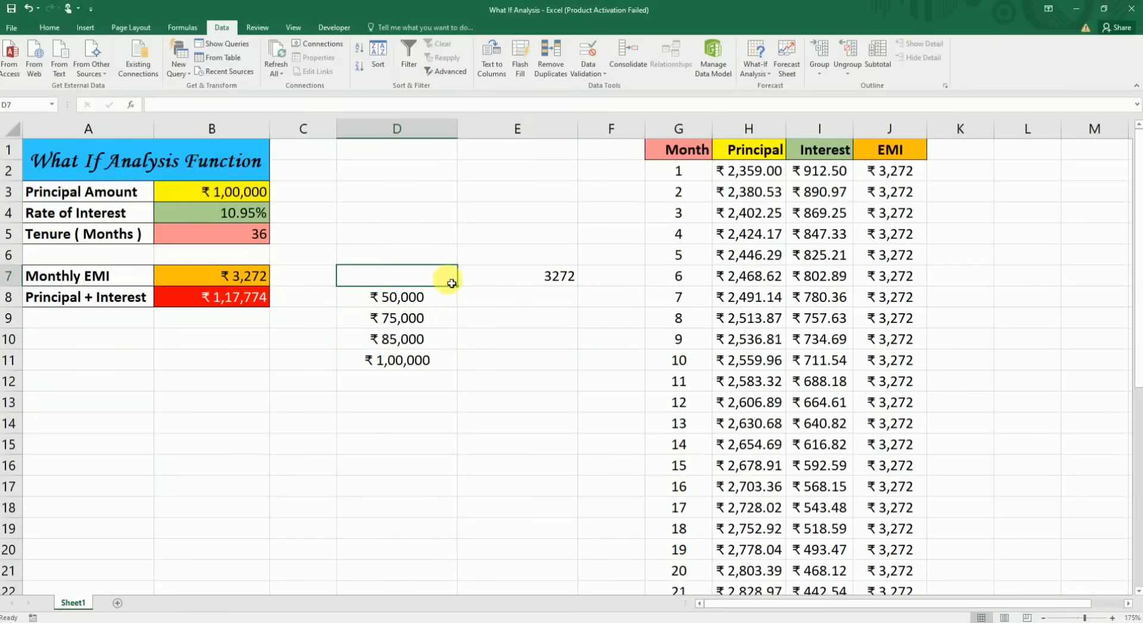
{"action": "left_click_drag", "start_coordinate": [508, 347], "coordinate": [515, 363]}
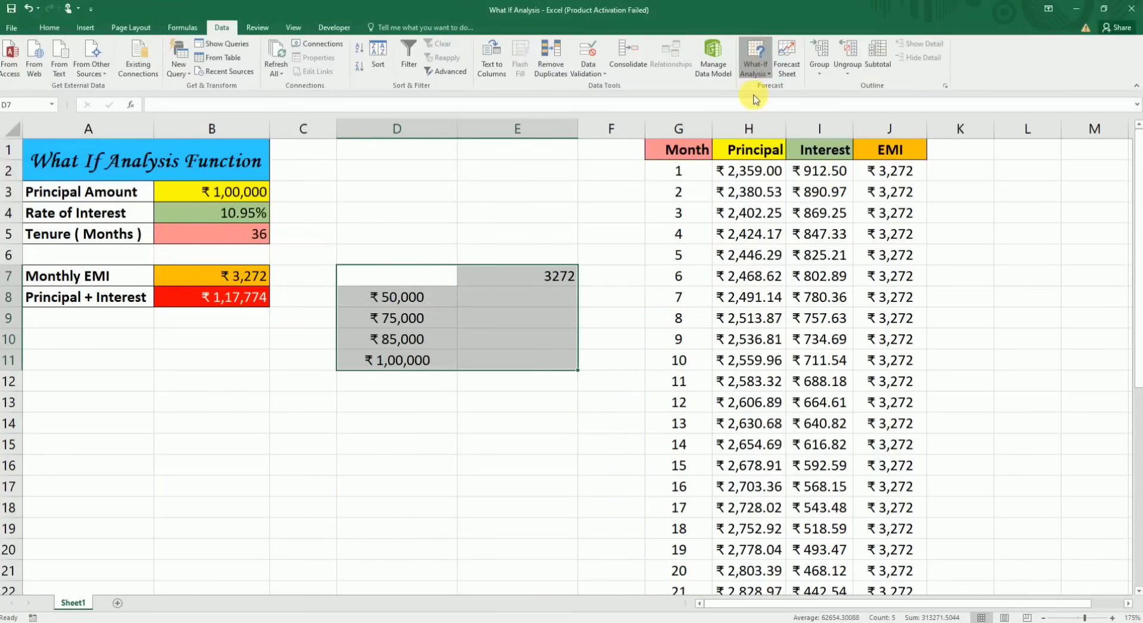
{"action": "left_click", "coordinate": [754, 70]}
{"action": "left_click", "coordinate": [777, 115]}
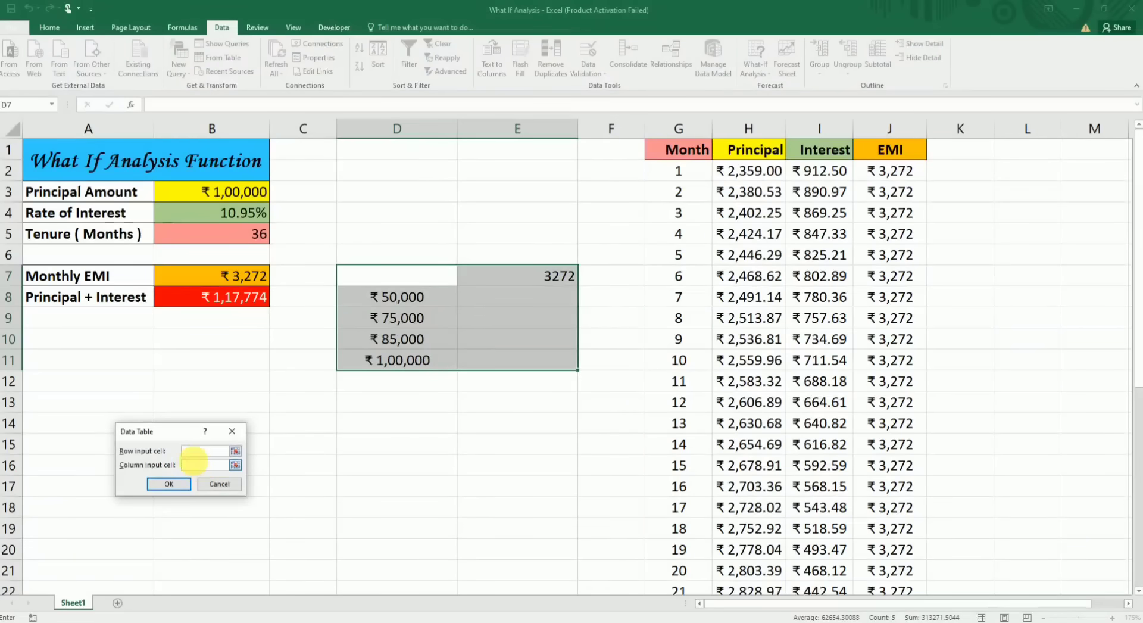
- Set the column input cell to $B$3 to generate the EMI data table
{"action": "left_click", "coordinate": [193, 464]}
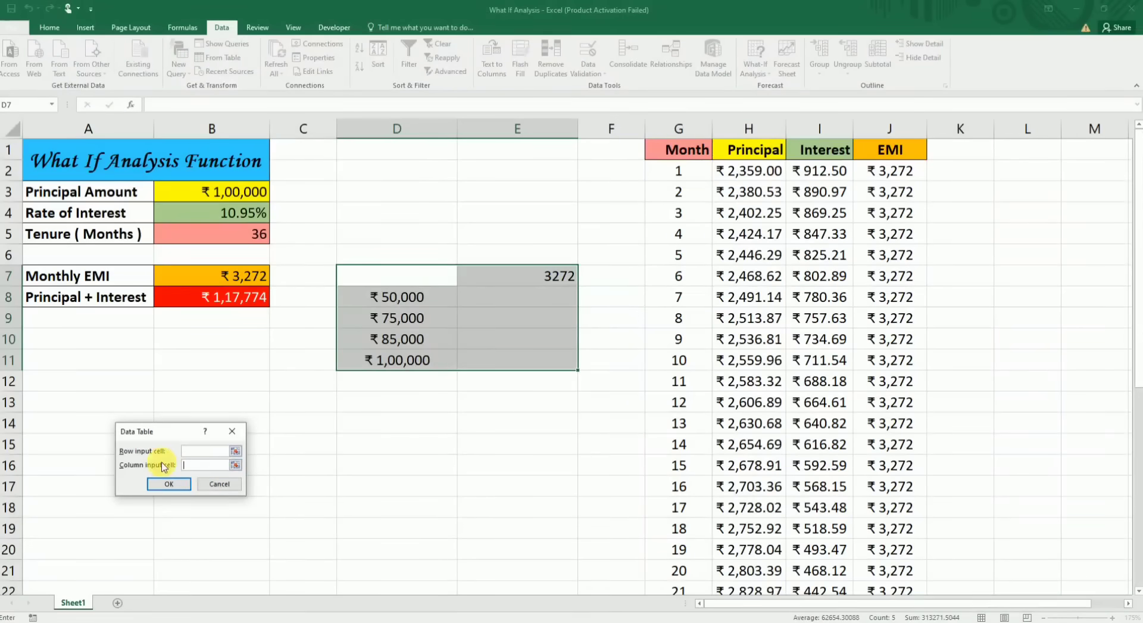
{"action": "left_click", "coordinate": [210, 197]}
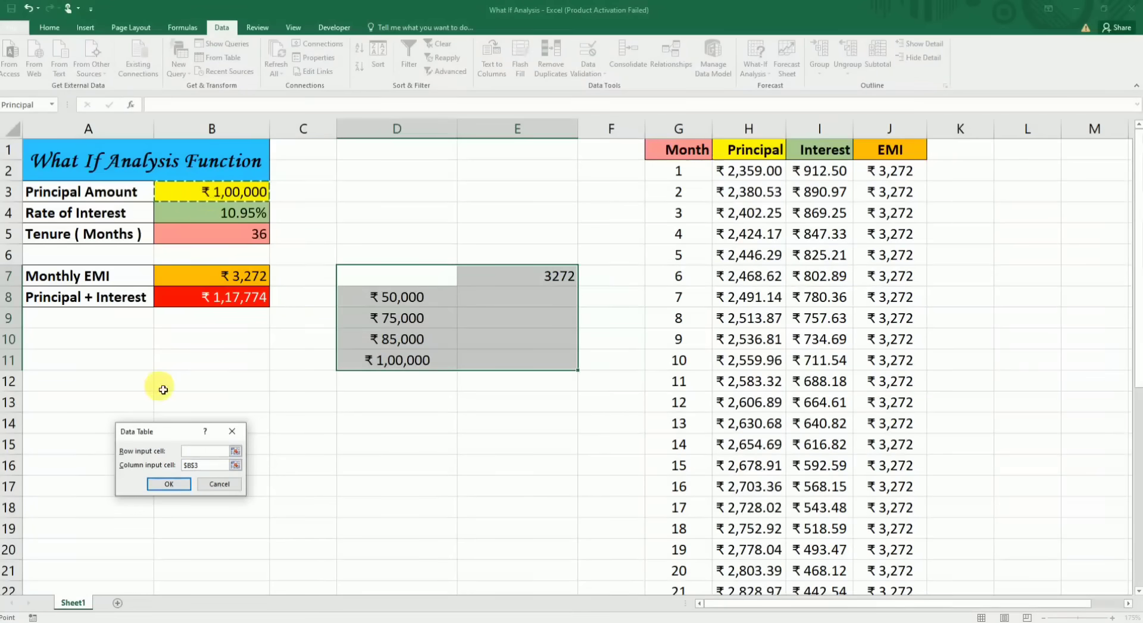
{"action": "left_click", "coordinate": [168, 484]}
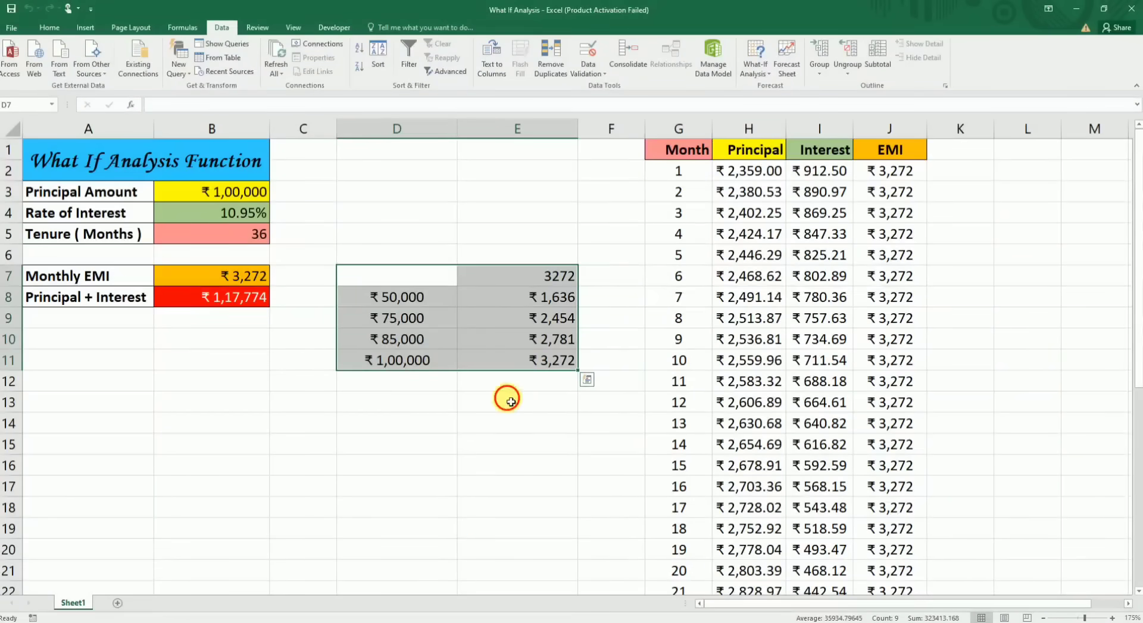
{"action": "key", "text": "Right"}
{"action": "key", "text": "Down"}
{"action": "key", "text": "Down"}
{"action": "key", "text": "Down"}
{"action": "key", "text": "Left"}
{"action": "key", "text": "Up"}
{"action": "key", "text": "Up"}
{"action": "key", "text": "Up"}
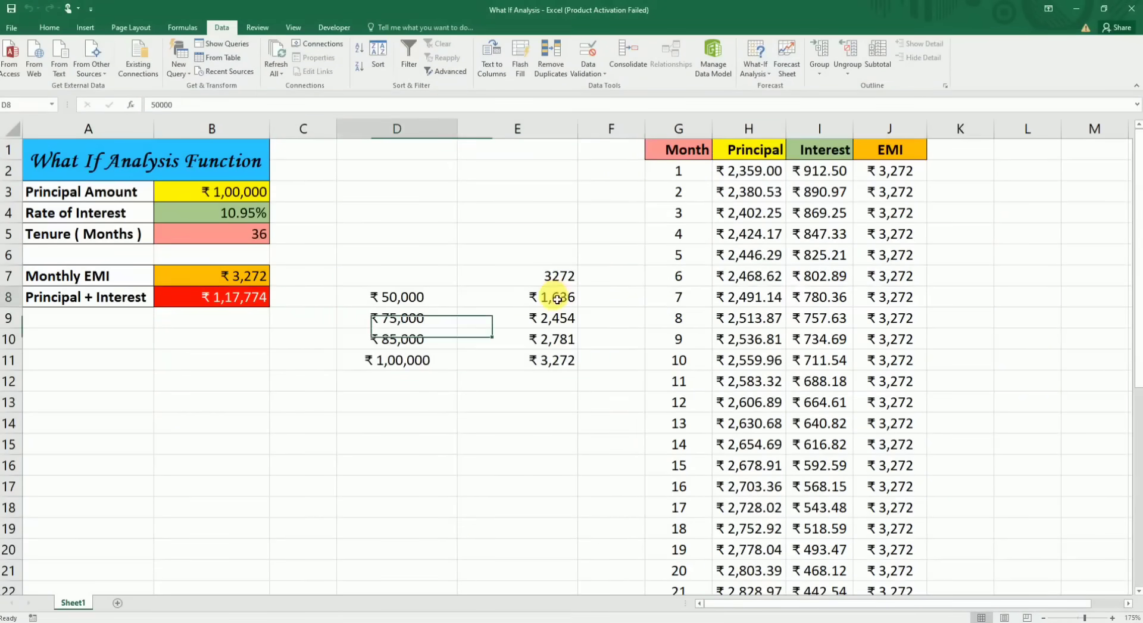
- Check the TABLE(,B3) results in E8:E11: ₹1,636, ₹2,454, ₹2,781 and ₹3,272
{"action": "left_click", "coordinate": [556, 300]}
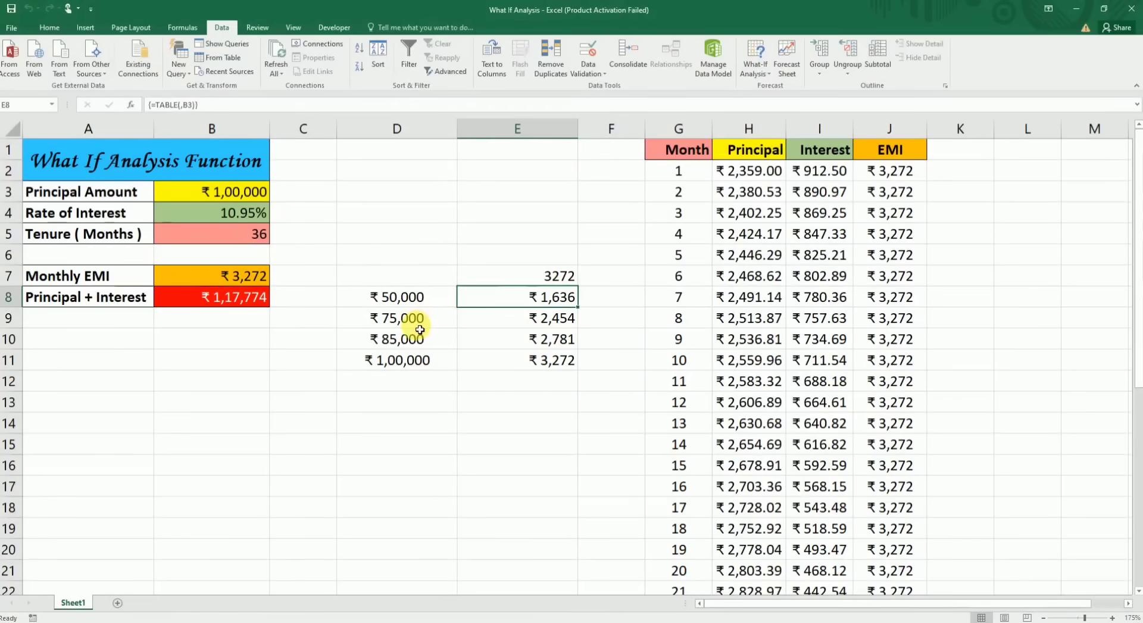
{"action": "key", "text": "Left"}
{"action": "key", "text": "Down"}
{"action": "key", "text": "Right"}
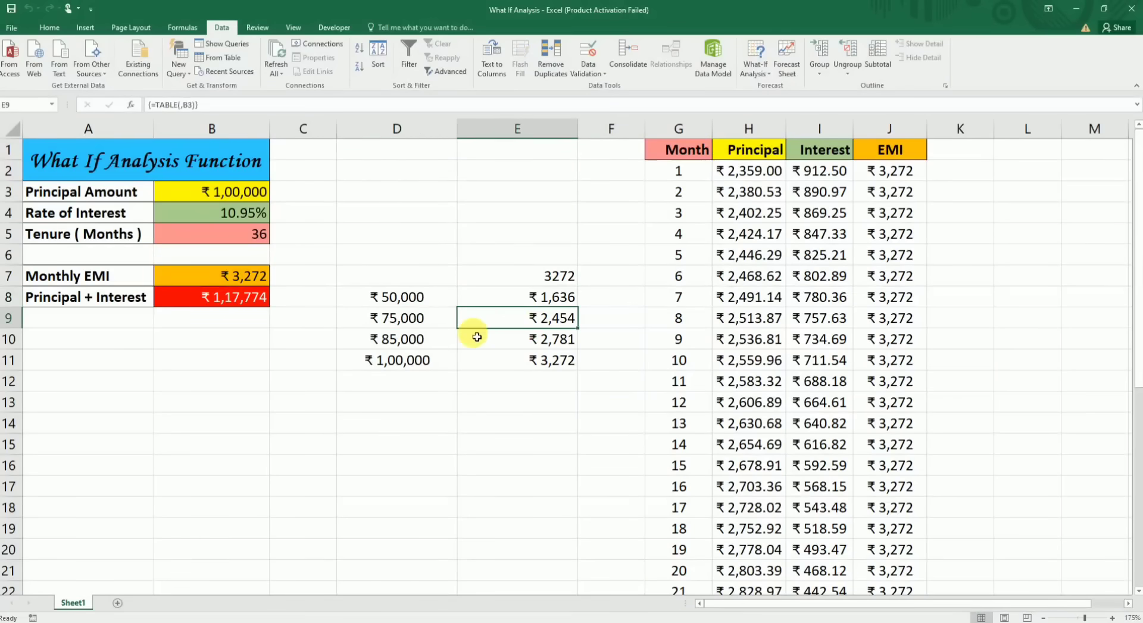
{"action": "key", "text": "Left"}
{"action": "key", "text": "Down"}
{"action": "key", "text": "Right"}
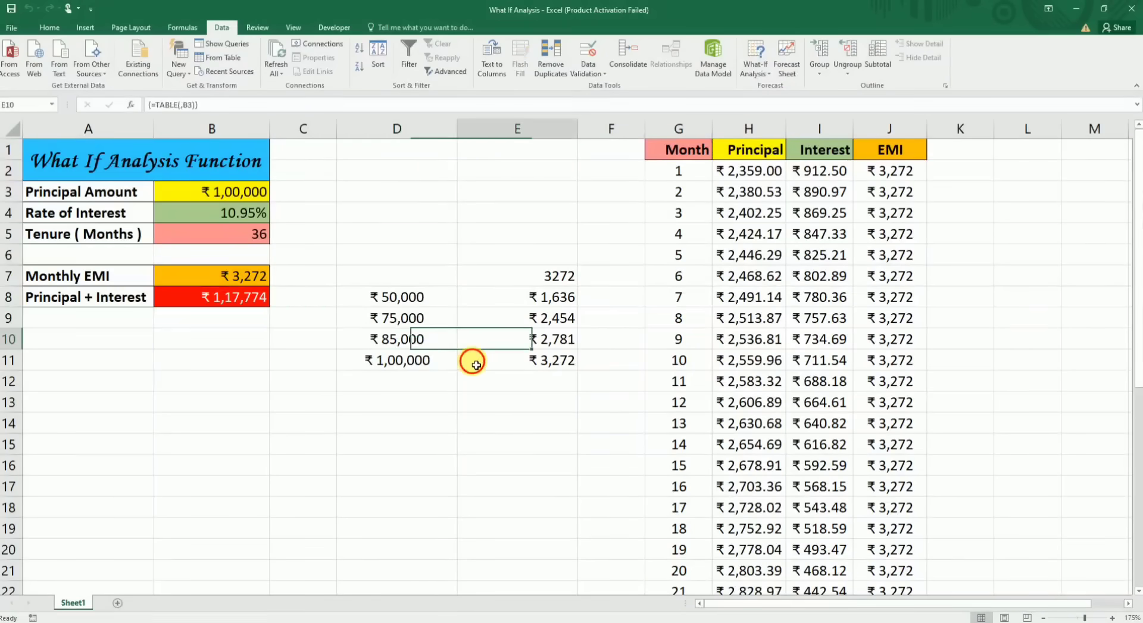
{"action": "key", "text": "Left"}
{"action": "key", "text": "Down"}
{"action": "left_click", "coordinate": [560, 363]}
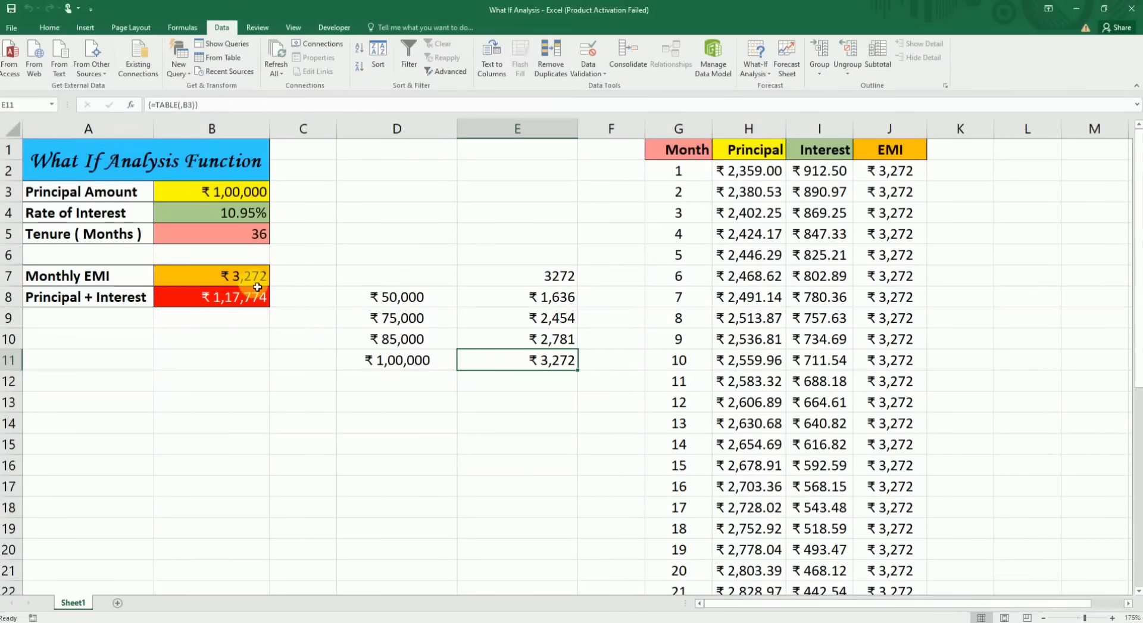
- Name B3 'Principal' and try principals 50,000 and 75,000 against the table
{"action": "left_click", "coordinate": [241, 191]}
{"action": "type", "text": "Principal"}
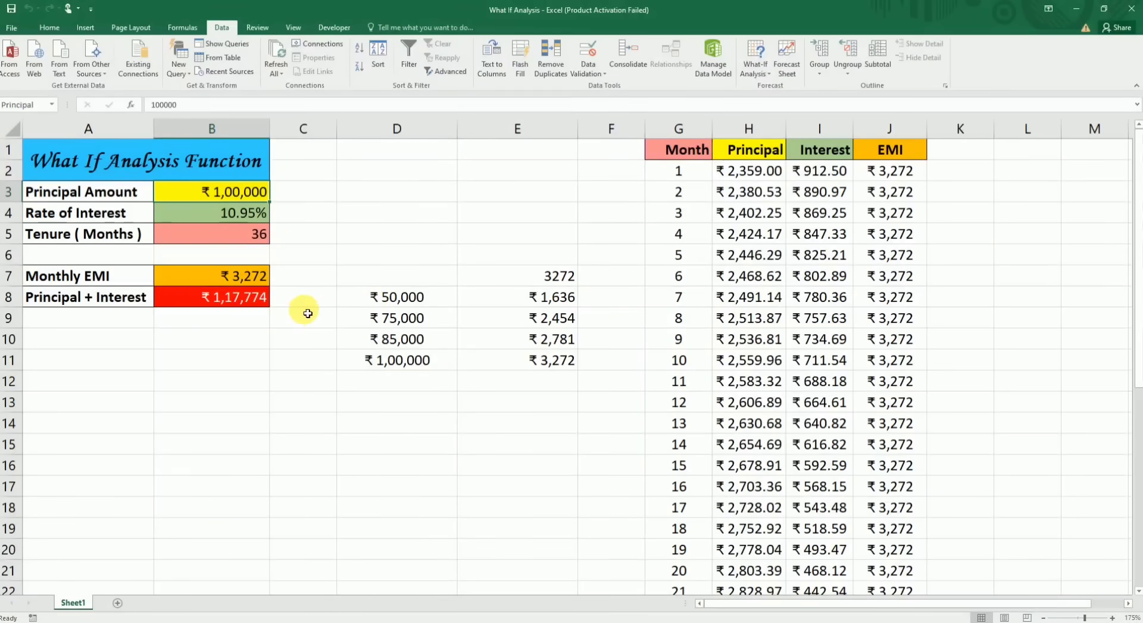
{"action": "key", "text": "F2"}
{"action": "type", "text": "5000"}
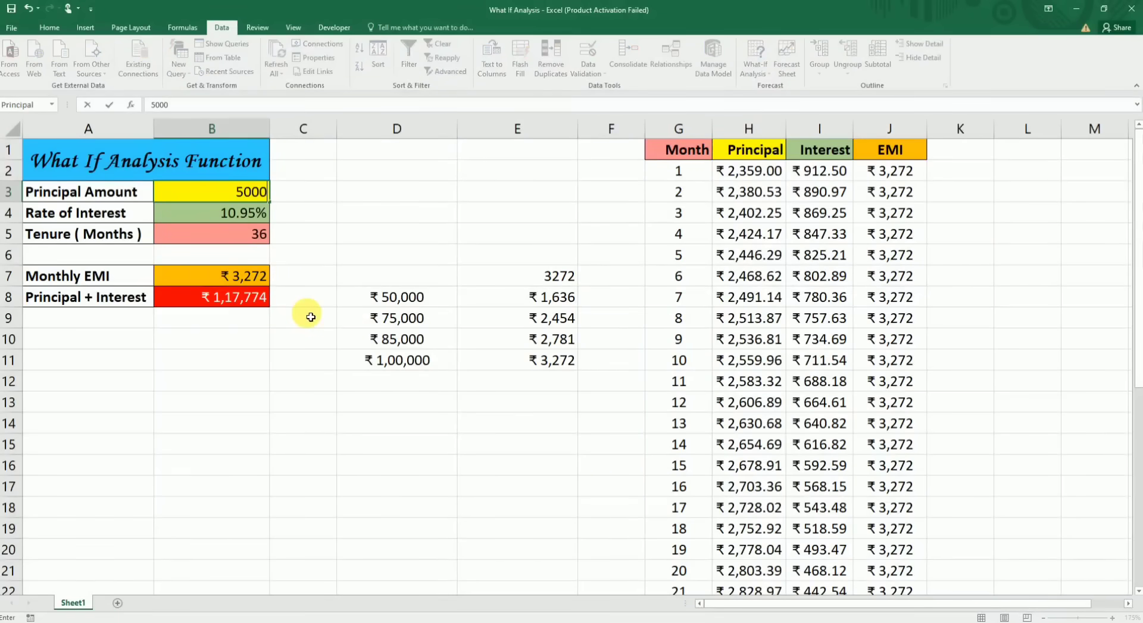
{"action": "type", "text": "0"}
{"action": "key", "text": "Return"}
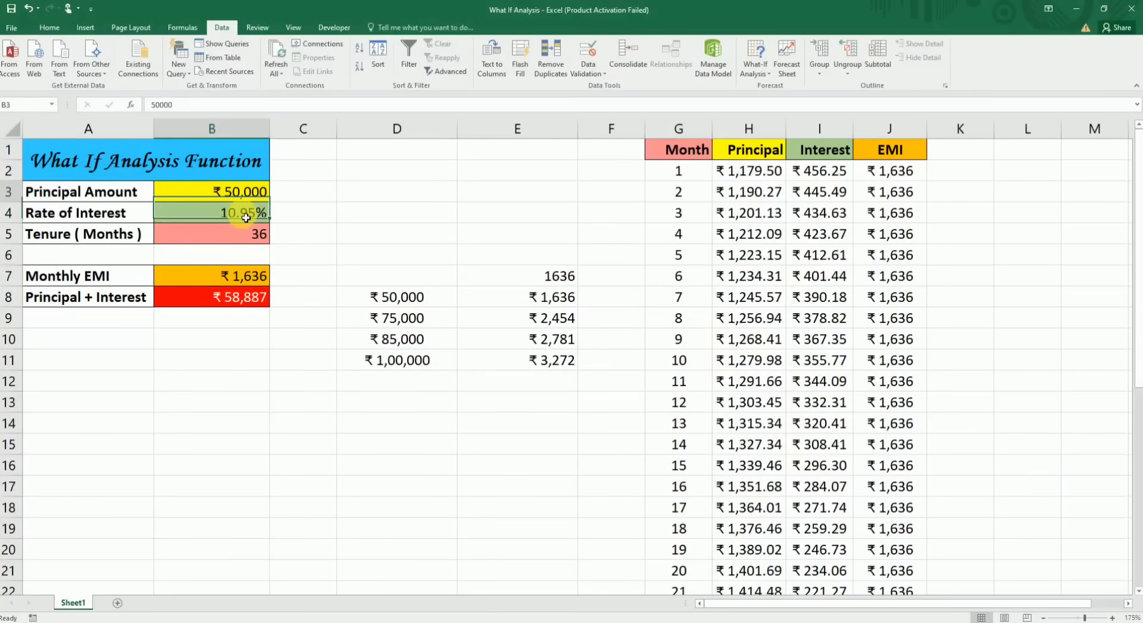
{"action": "key", "text": "Up"}
{"action": "type", "text": "75000"}
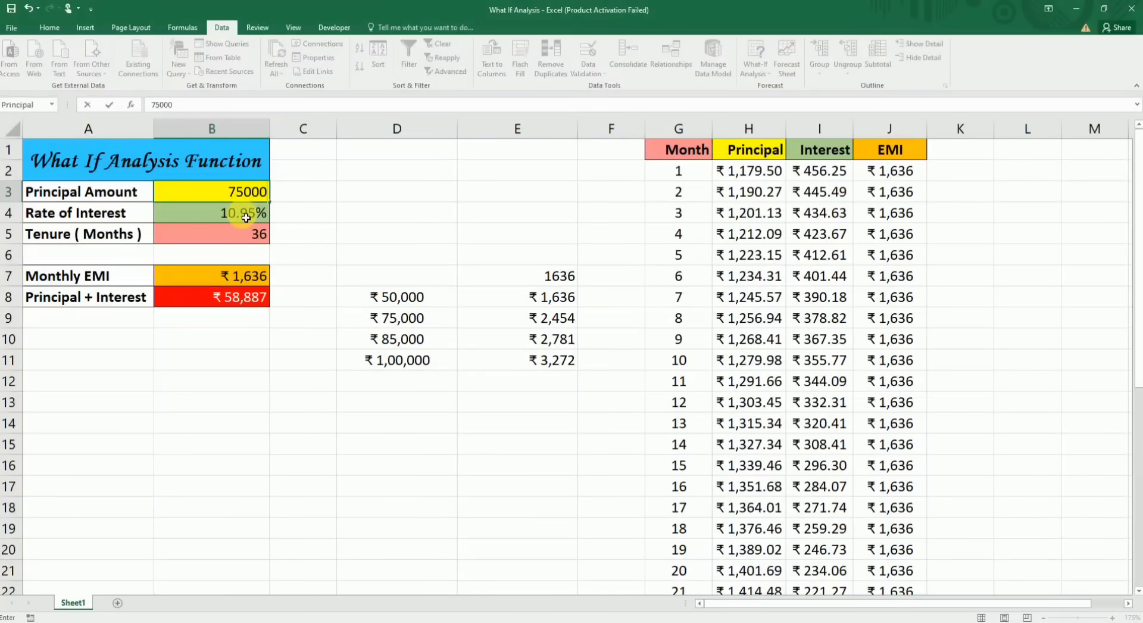
{"action": "key", "text": "Return"}
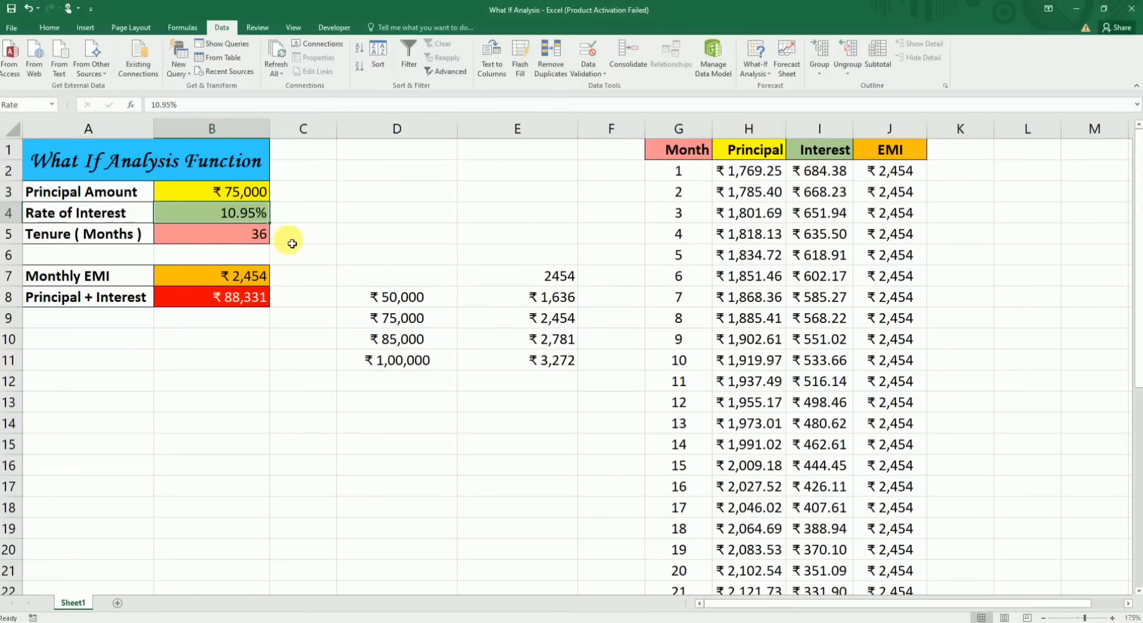
- Try 85,000 in B3, then restore it to 1,00,000 for an EMI of ₹3,272
{"action": "double_click", "coordinate": [260, 192]}
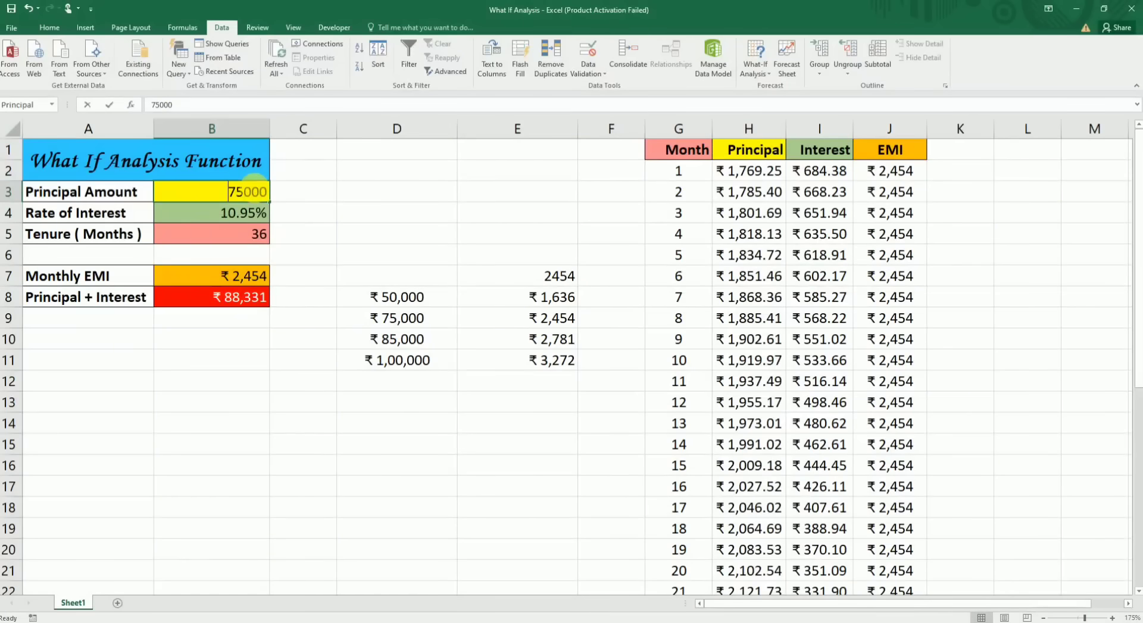
{"action": "type", "text": "85000"}
{"action": "key", "text": "Return"}
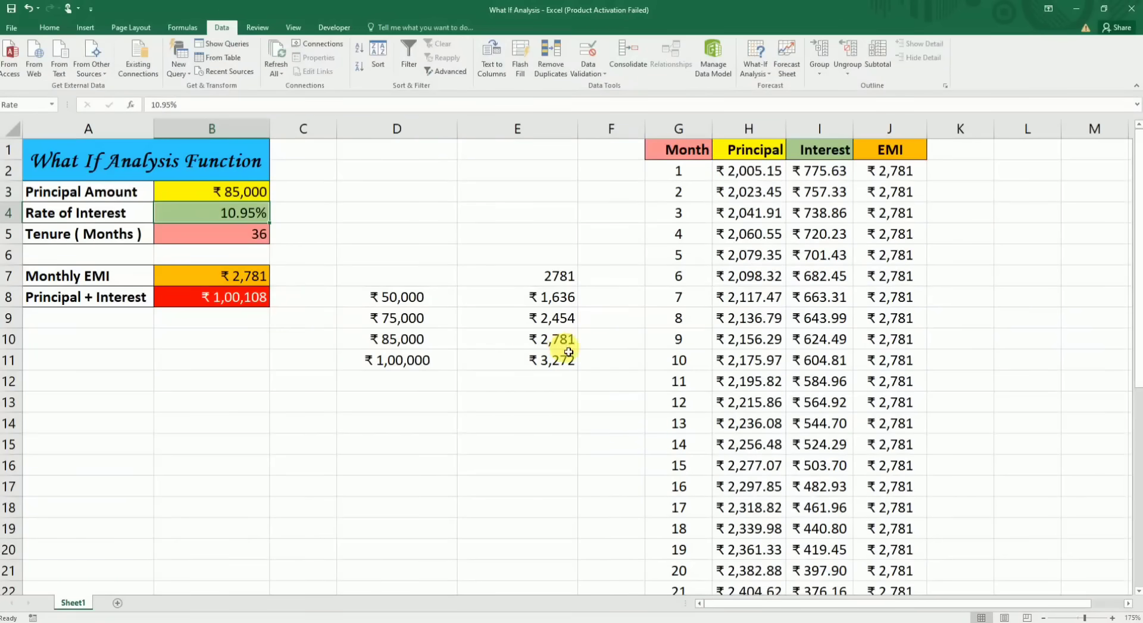
{"action": "left_click", "coordinate": [249, 193]}
{"action": "double_click", "coordinate": [250, 191]}
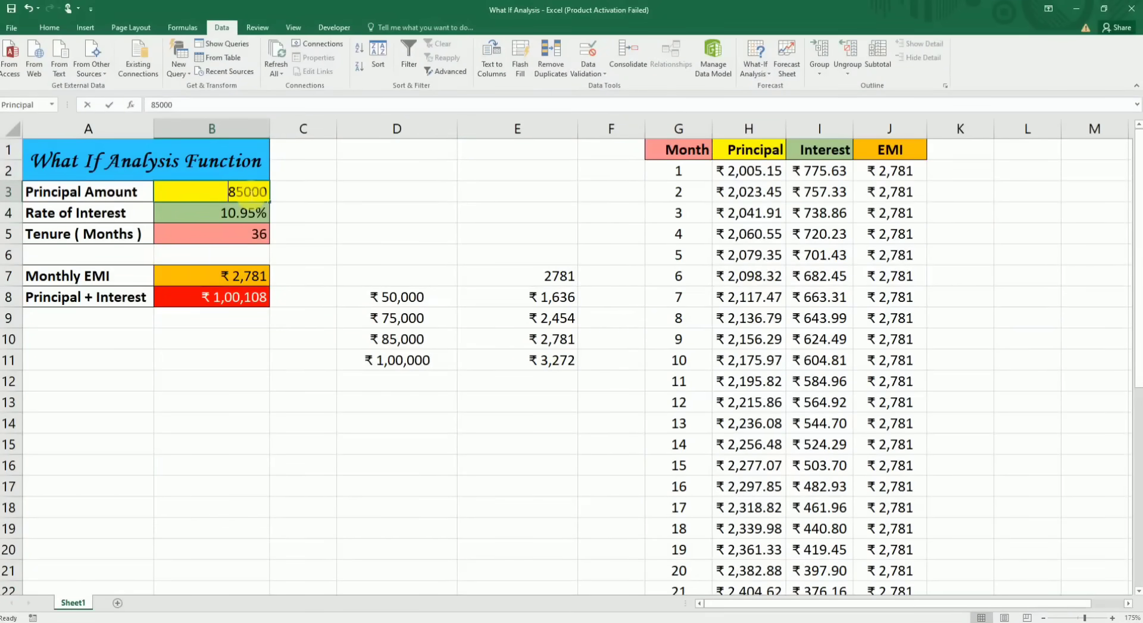
{"action": "type", "text": "1,00,0"}
{"action": "type", "text": "0"}
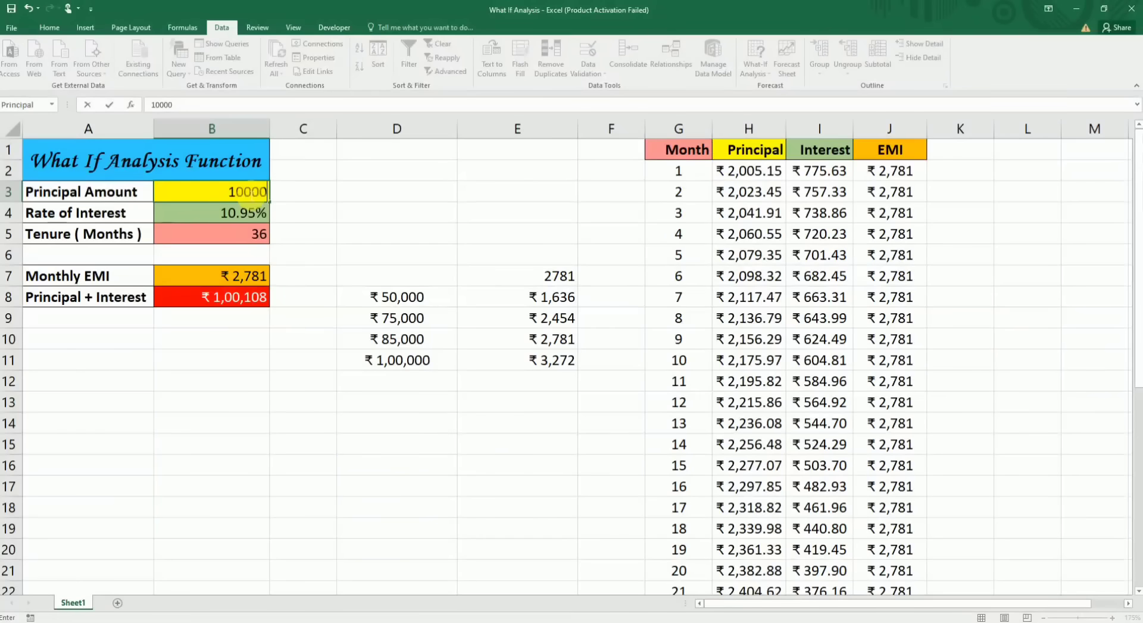
{"action": "type", "text": "0"}
{"action": "key", "text": "Return"}
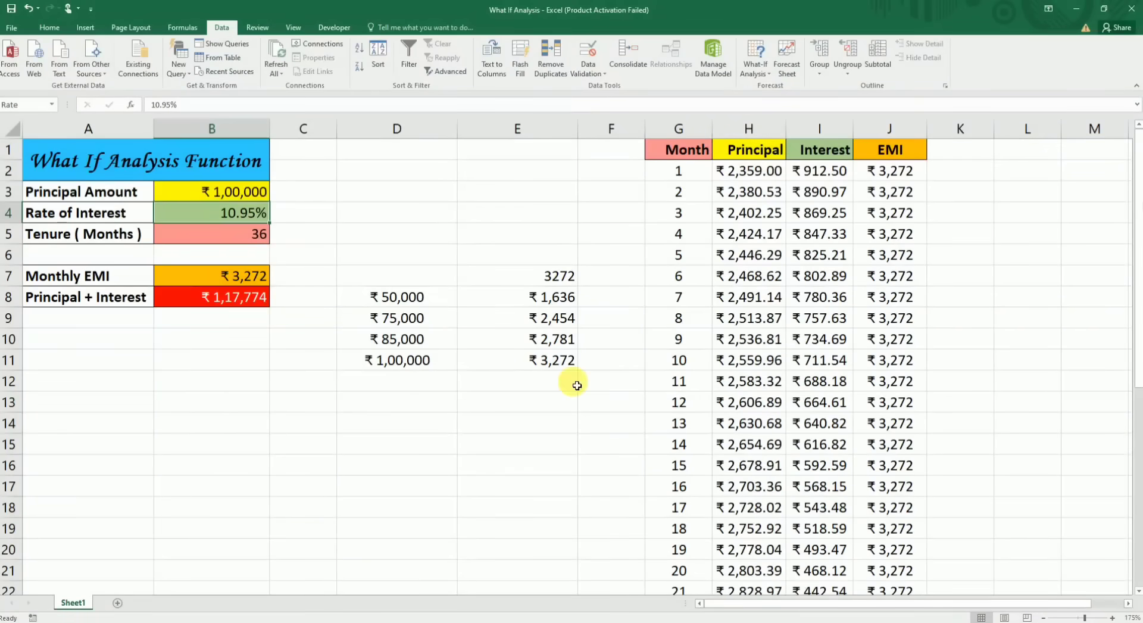